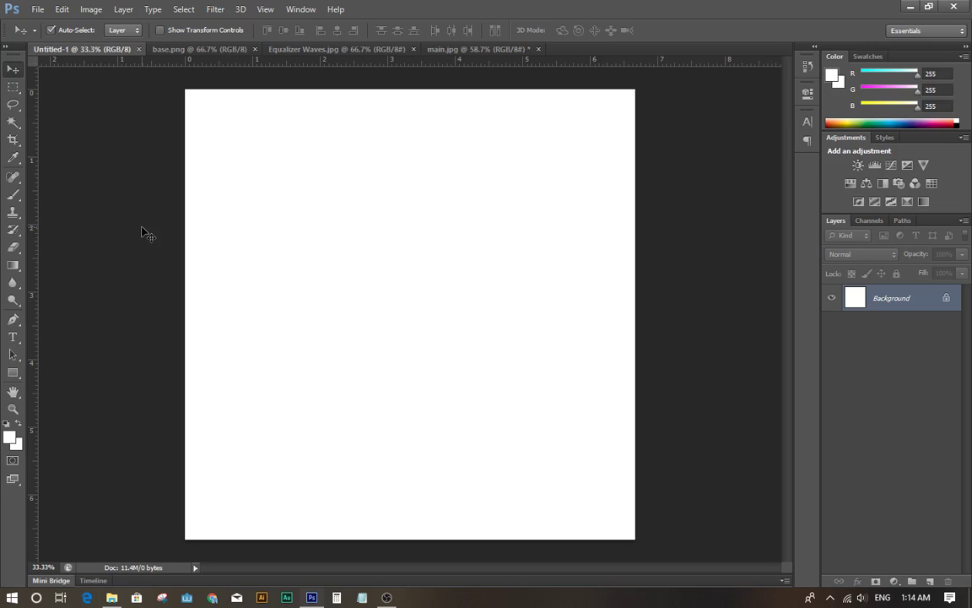
- Close the blank untitled document and create a new 2000 × 2000 pixel RGB document at 300 pixels/inch with a white background
{"action": "left_click", "coordinate": [139, 49]}
{"action": "left_click", "coordinate": [38, 9]}
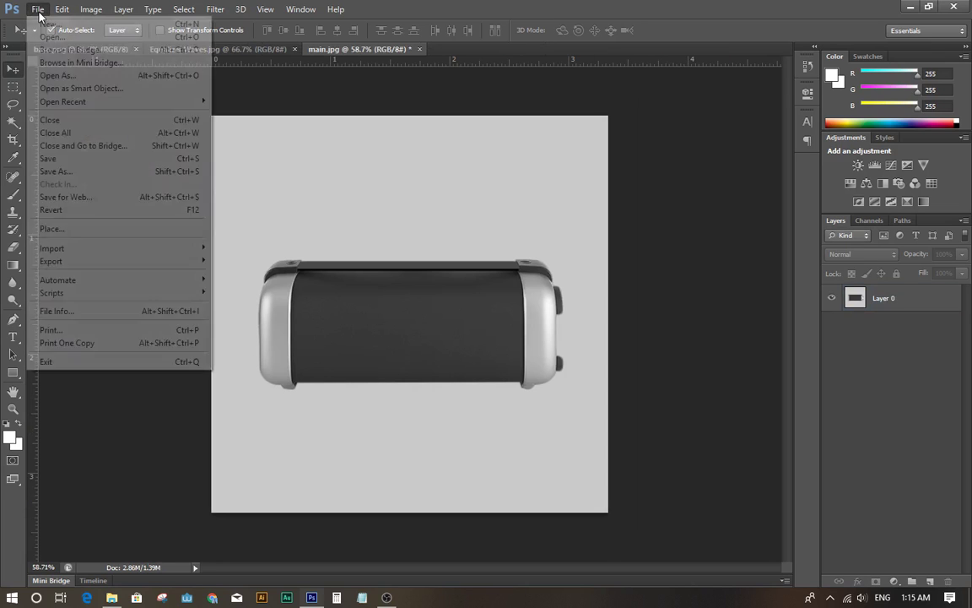
{"action": "left_click", "coordinate": [93, 26]}
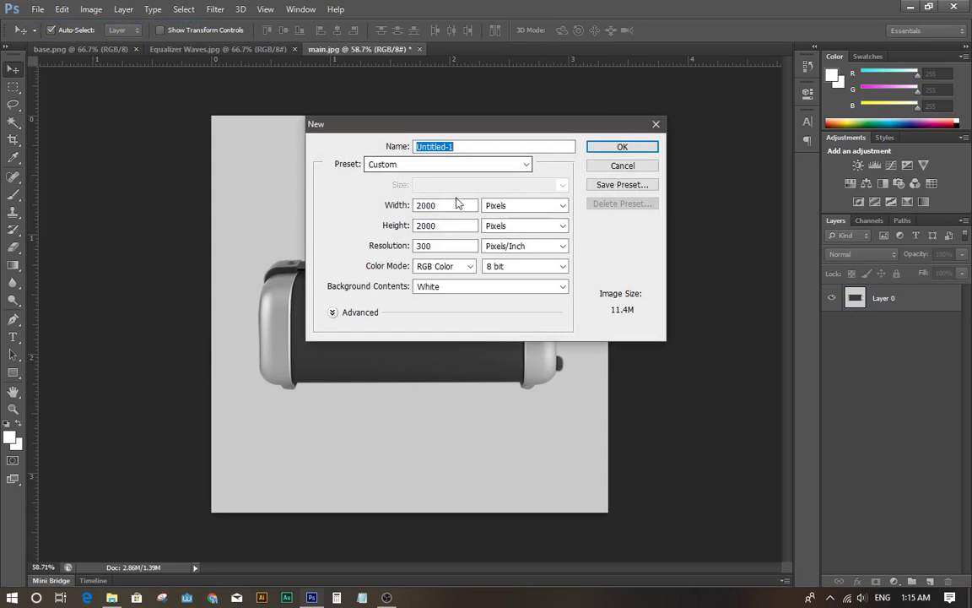
{"action": "left_click_drag", "start_coordinate": [456, 202], "coordinate": [401, 211]}
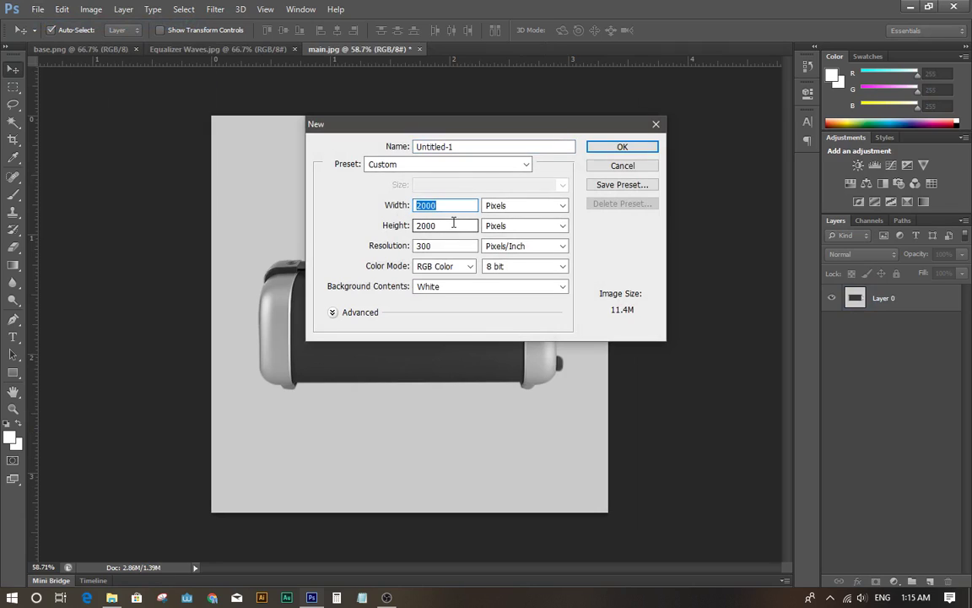
{"action": "key", "text": "Tab"}
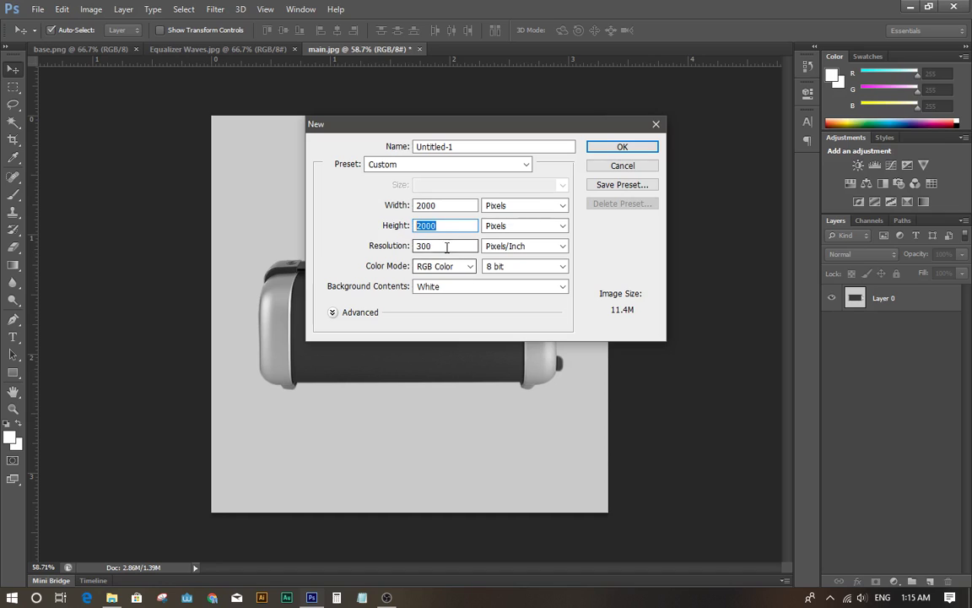
{"action": "key", "text": "Tab"}
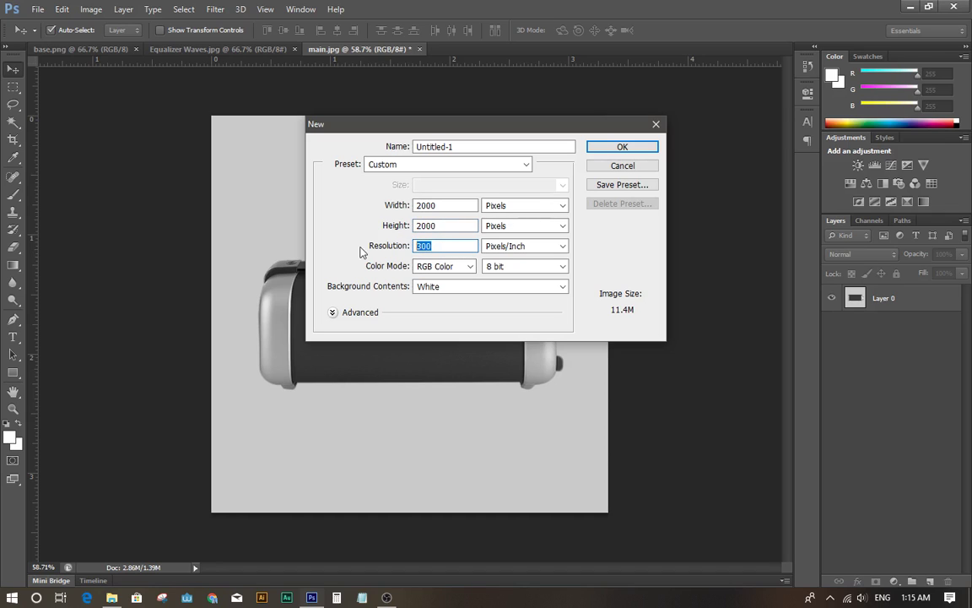
{"action": "left_click", "coordinate": [623, 148]}
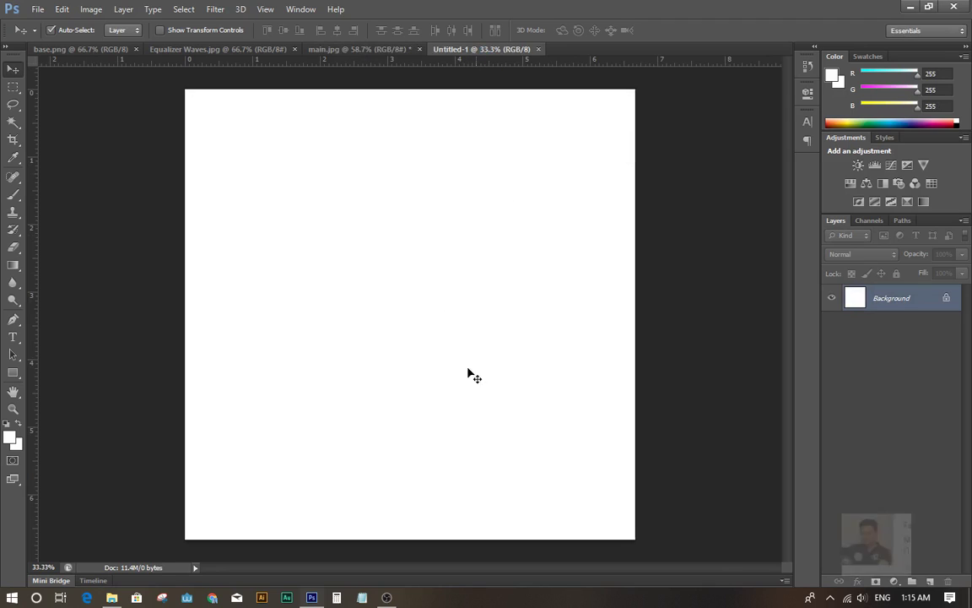
{"action": "left_click", "coordinate": [953, 521]}
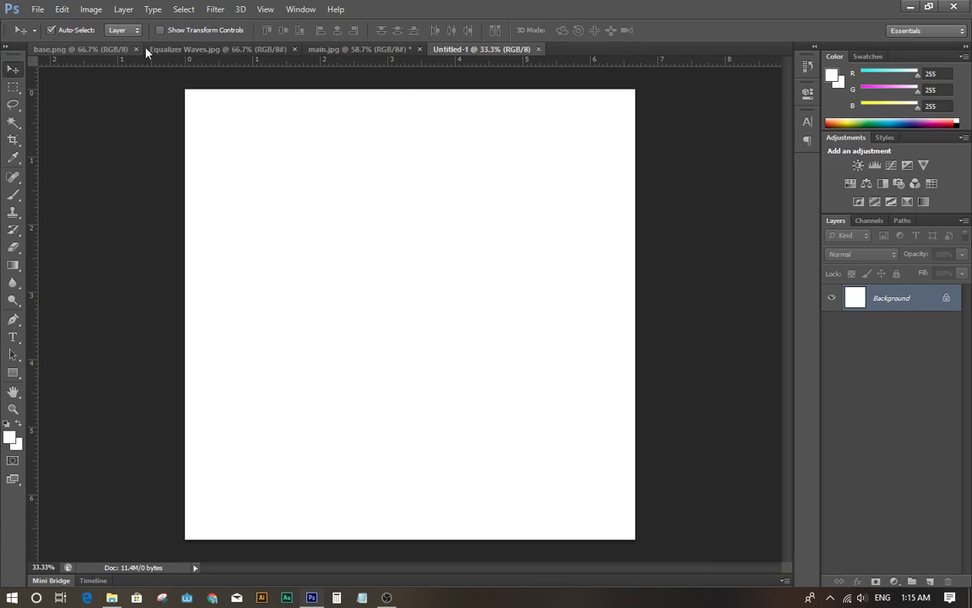
- Look through the open source images and copy the speaker picture from main.jpg into the new blank document
{"action": "left_click", "coordinate": [361, 51]}
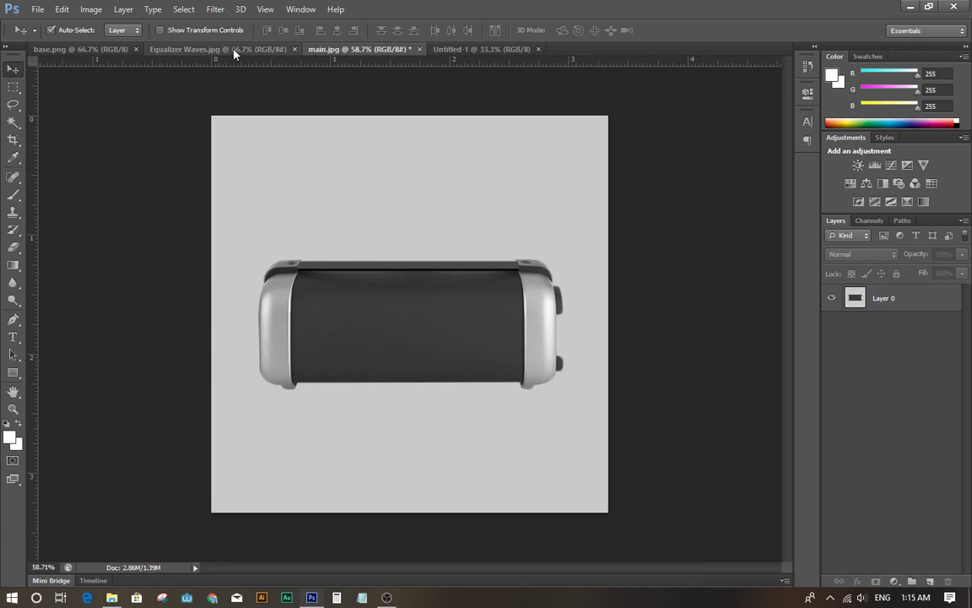
{"action": "left_click", "coordinate": [235, 51]}
{"action": "left_click", "coordinate": [80, 49]}
{"action": "left_click", "coordinate": [363, 51]}
{"action": "left_click_drag", "start_coordinate": [368, 312], "coordinate": [389, 344]}
- Enlarge the speaker picture proportionally so it fills most of the canvas, and shift it to the horizontal centre
{"action": "key", "text": "ctrl+t"}
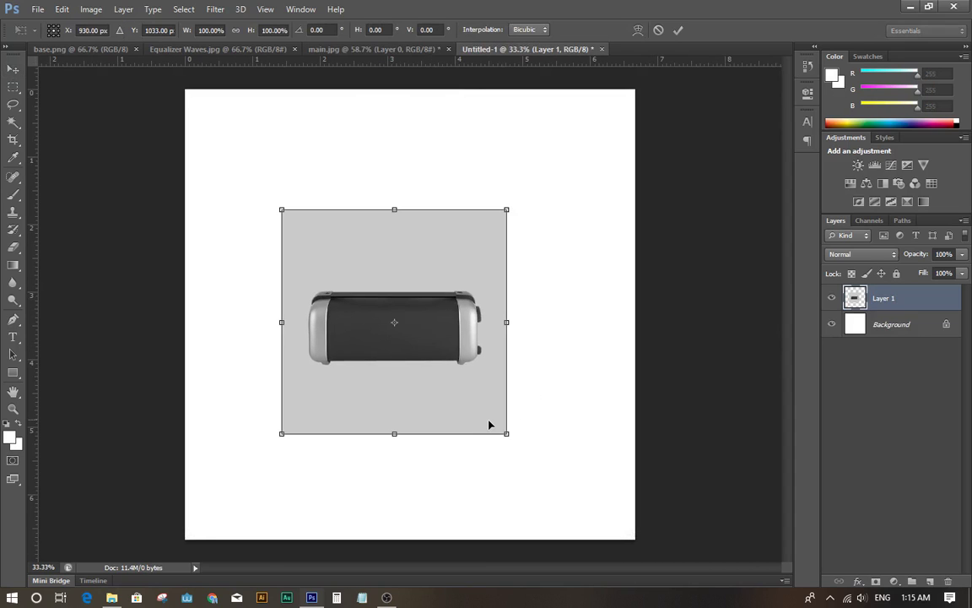
{"action": "left_click_drag", "start_coordinate": [507, 434], "coordinate": [562, 499]}
{"action": "key", "text": "Return"}
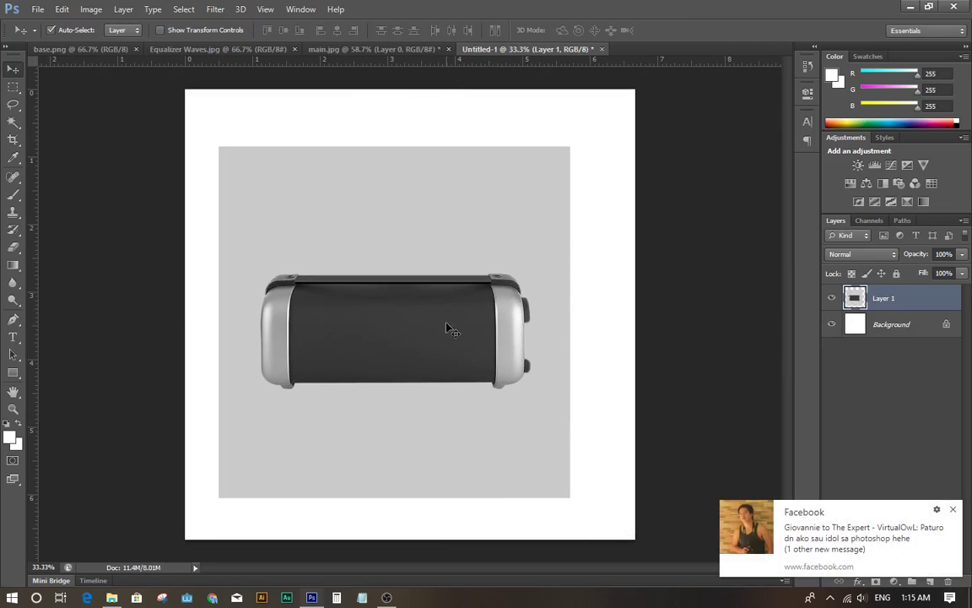
{"action": "left_click_drag", "start_coordinate": [434, 330], "coordinate": [443, 331]}
{"action": "left_click", "coordinate": [955, 510]}
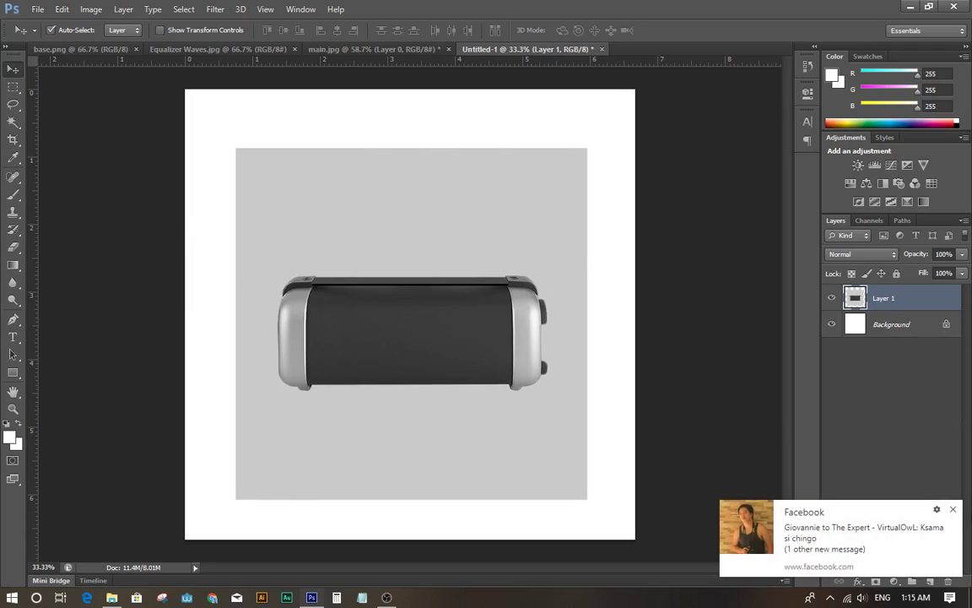
{"action": "left_click", "coordinate": [954, 512]}
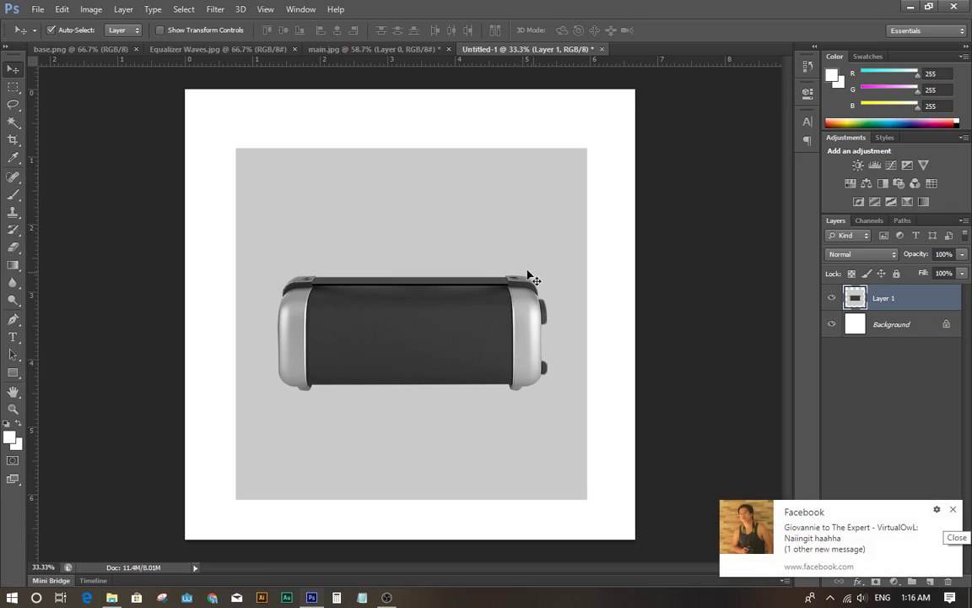
{"action": "left_click", "coordinate": [953, 511]}
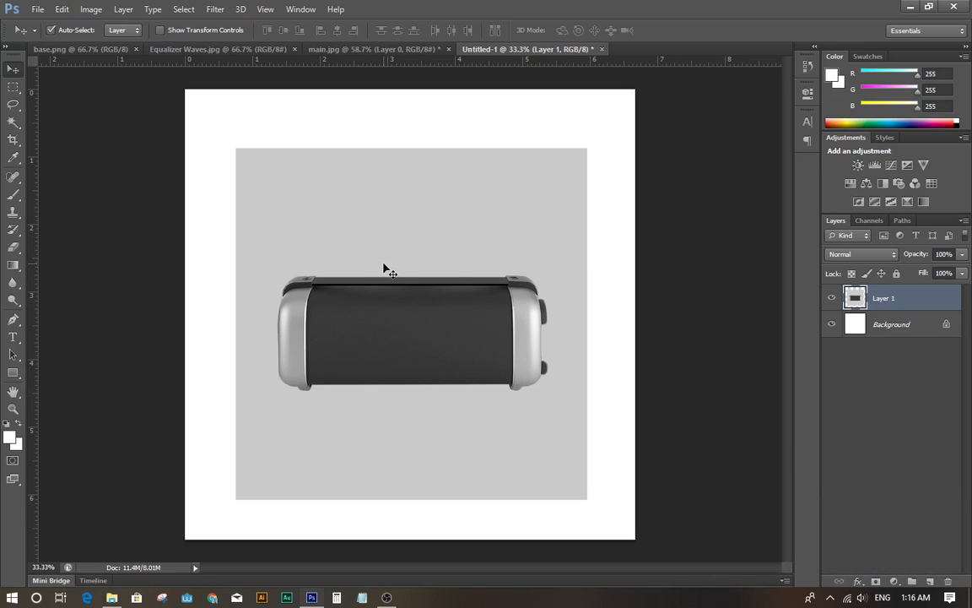
- Start a Pen tool path at the speaker's upper-left shoulder and trace the curved strap bracket to its inner top corner
{"action": "left_click", "coordinate": [13, 319]}
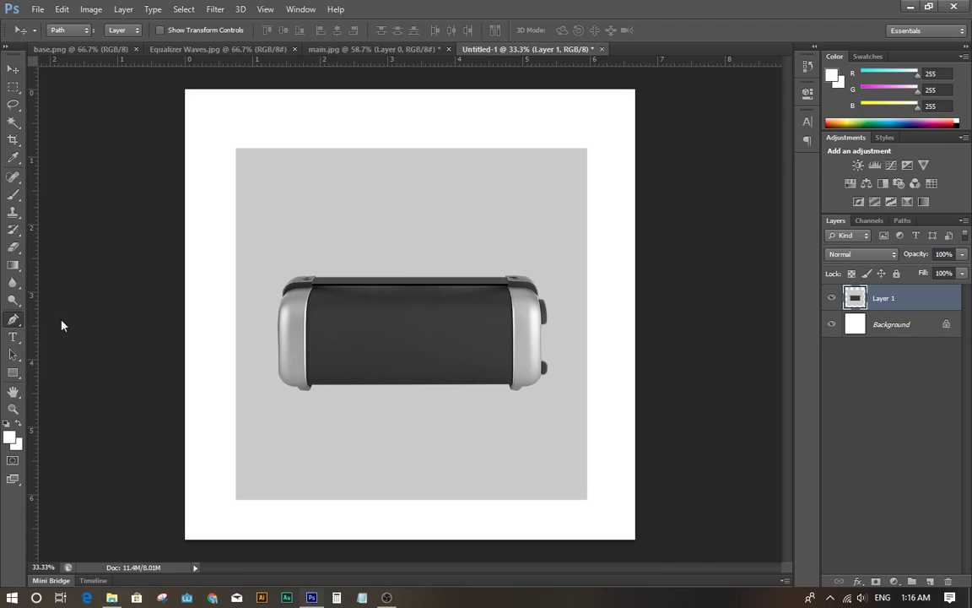
{"action": "left_click_drag", "start_coordinate": [14, 318], "coordinate": [62, 289]}
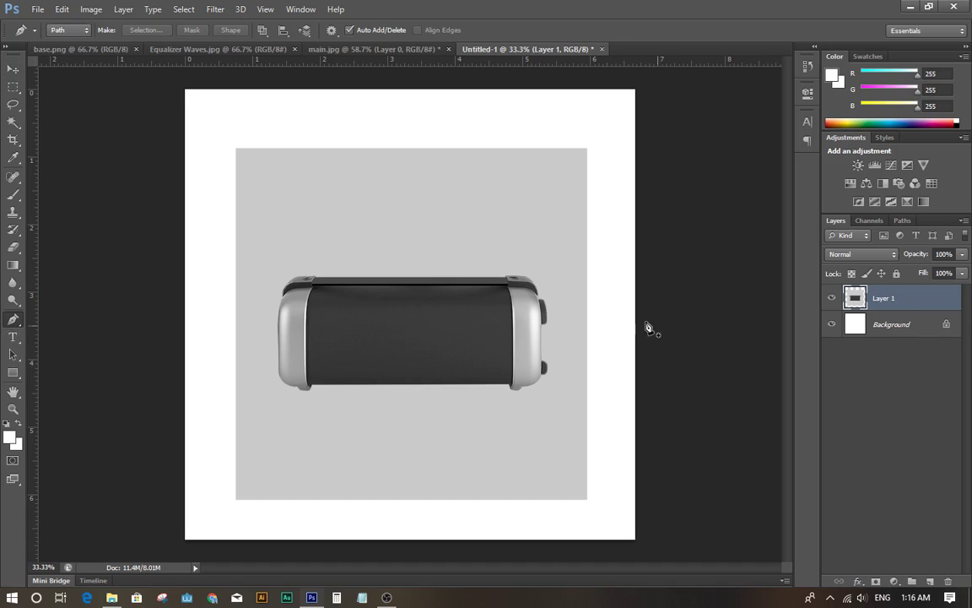
{"action": "scroll", "coordinate": [309, 293], "scroll_direction": "up", "scroll_amount": 10}
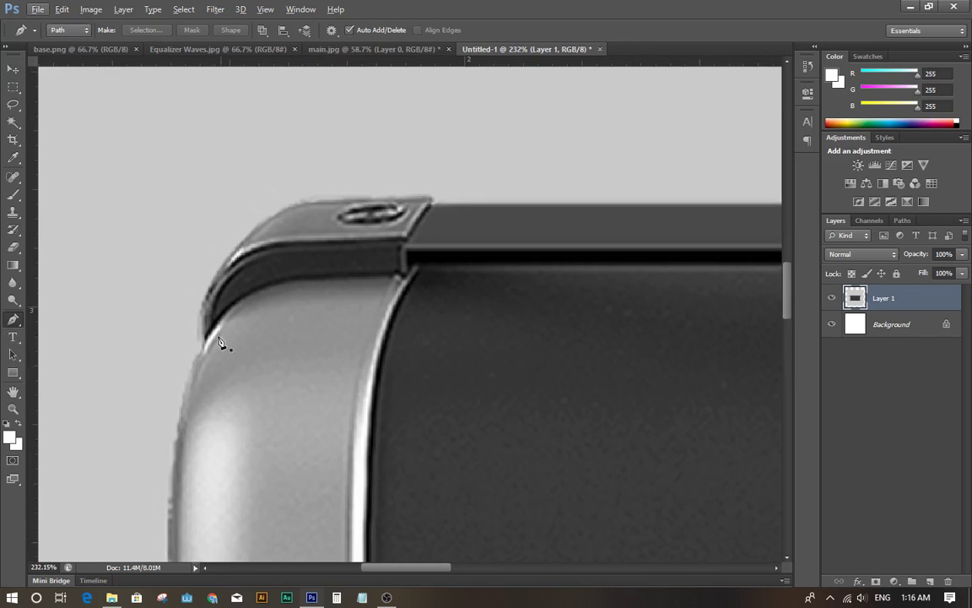
{"action": "left_click", "coordinate": [201, 345]}
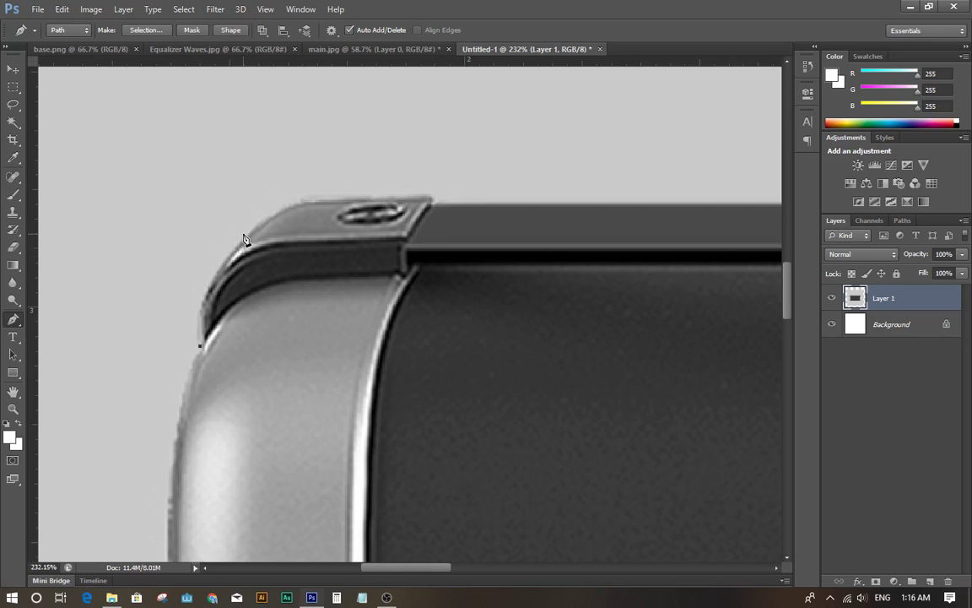
{"action": "left_click_drag", "start_coordinate": [248, 236], "coordinate": [310, 183]}
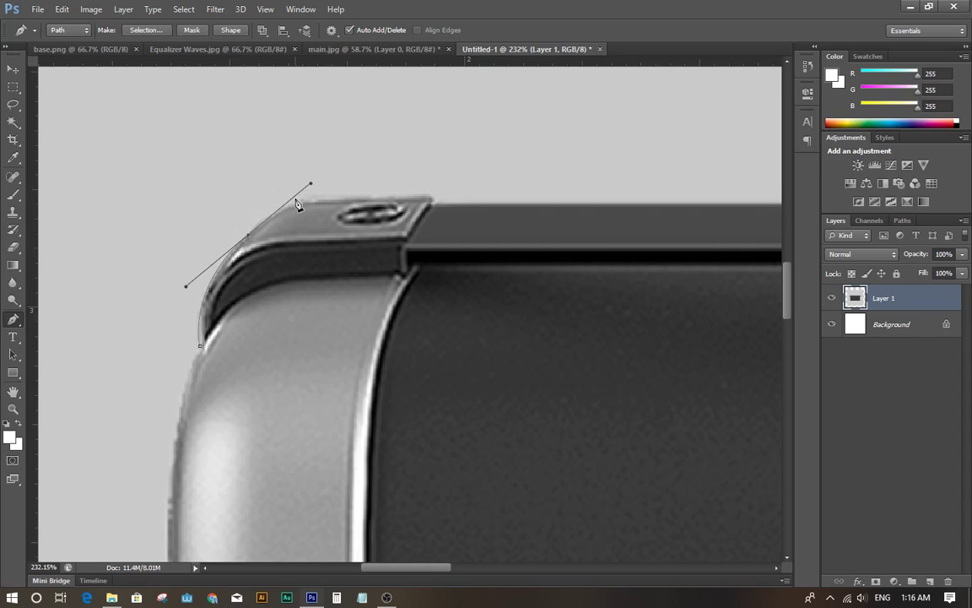
{"action": "left_click", "coordinate": [249, 240], "text": "alt"}
{"action": "left_click", "coordinate": [288, 202]}
{"action": "left_click_drag", "start_coordinate": [336, 205], "coordinate": [340, 200]}
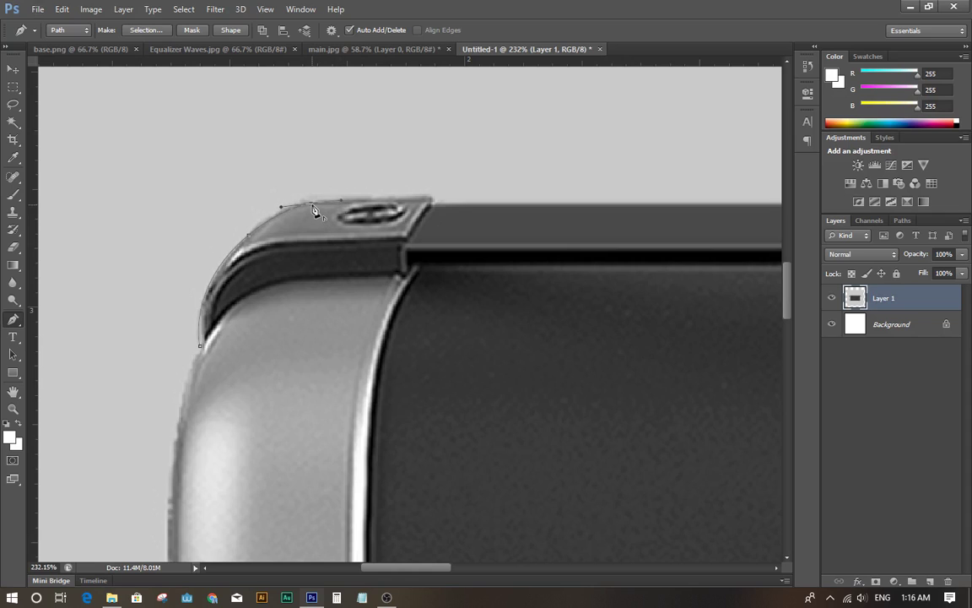
{"action": "left_click", "coordinate": [311, 204], "text": "alt"}
{"action": "left_click", "coordinate": [433, 203]}
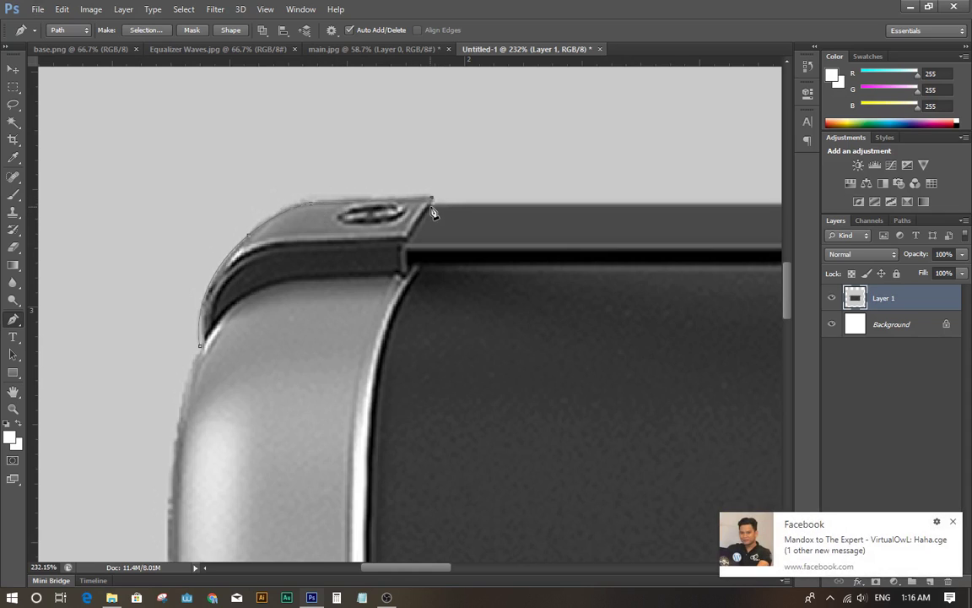
- Continue the pen path straight along the speaker's top bar to the near corner of the upper-right strap bracket
{"action": "left_click_drag", "start_coordinate": [733, 248], "coordinate": [513, 293]}
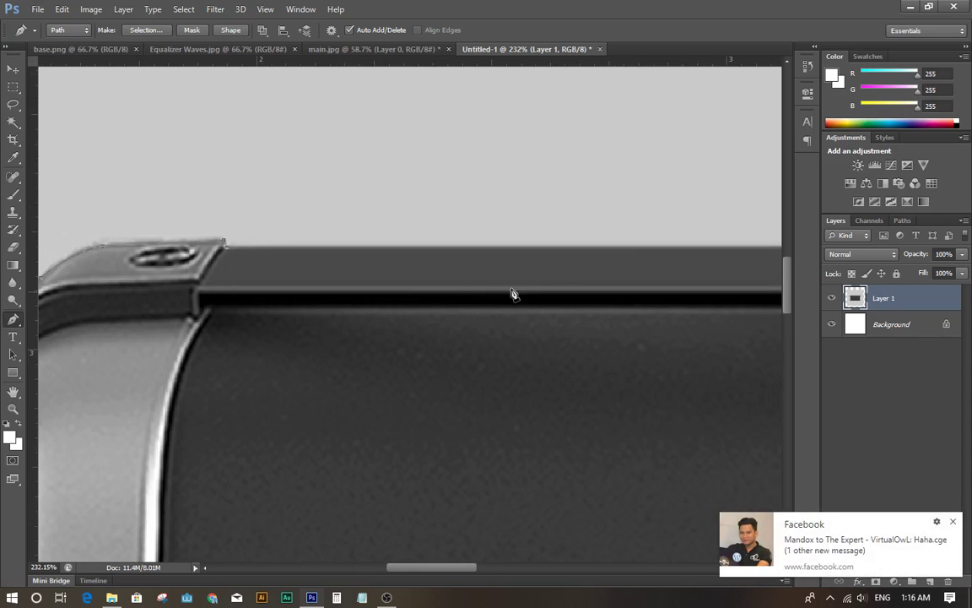
{"action": "left_click", "coordinate": [622, 247]}
{"action": "left_click_drag", "start_coordinate": [622, 249], "coordinate": [371, 291]}
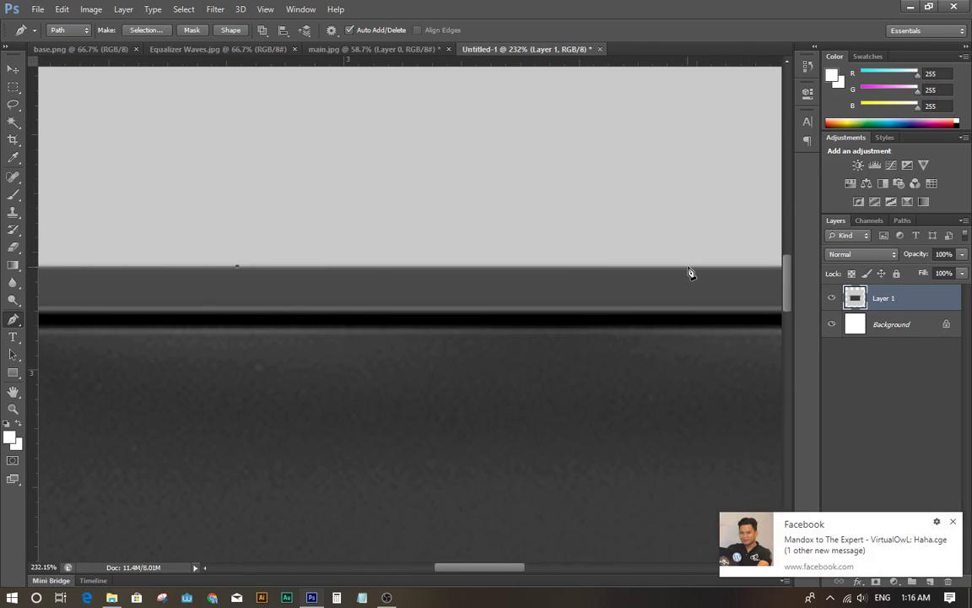
{"action": "left_click_drag", "start_coordinate": [543, 337], "coordinate": [316, 354]}
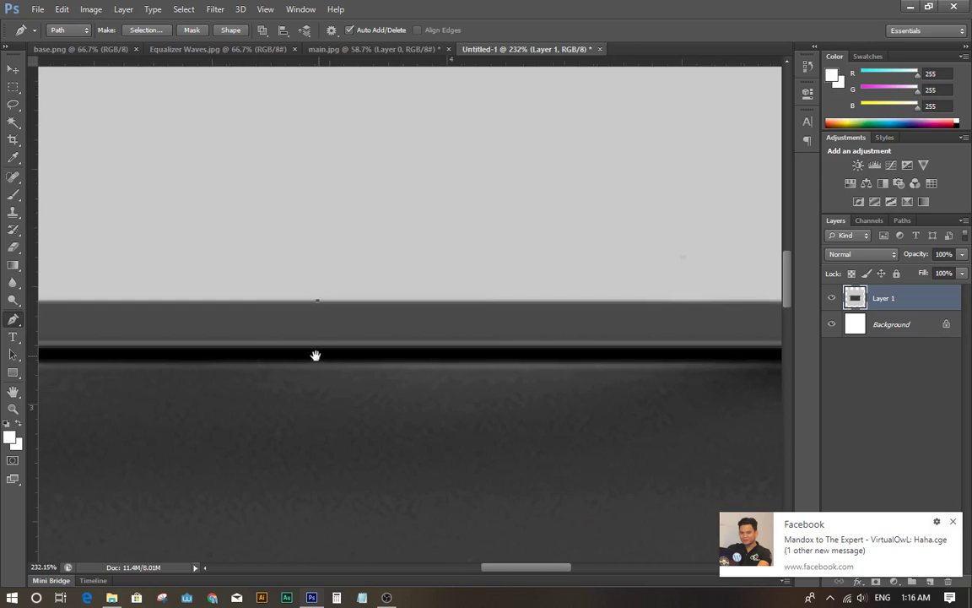
{"action": "left_click", "coordinate": [724, 300]}
{"action": "left_click_drag", "start_coordinate": [738, 321], "coordinate": [402, 341]}
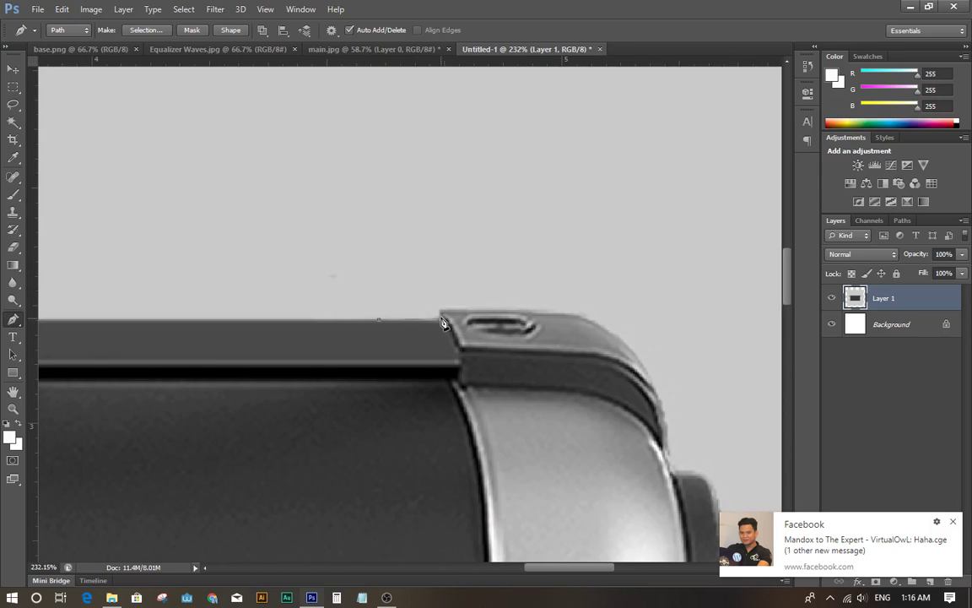
{"action": "left_click", "coordinate": [441, 313]}
- Trace the pen path around the curved upper-right strap bracket and onto the top of the upper side knob
{"action": "left_click_drag", "start_coordinate": [577, 316], "coordinate": [629, 329]}
{"action": "left_click", "coordinate": [577, 316], "text": "alt"}
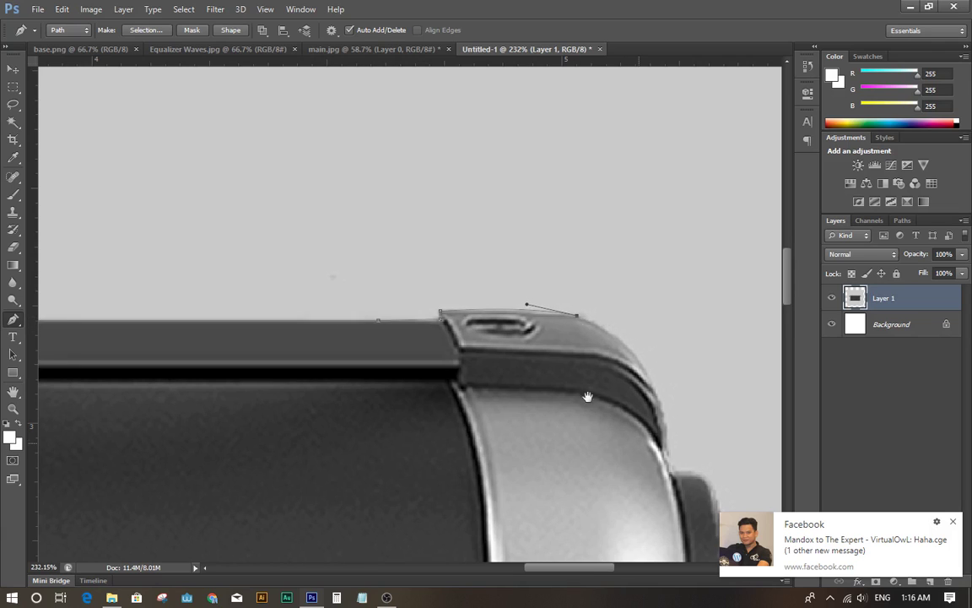
{"action": "left_click_drag", "start_coordinate": [588, 397], "coordinate": [532, 449]}
{"action": "left_click", "coordinate": [529, 335], "text": "alt"}
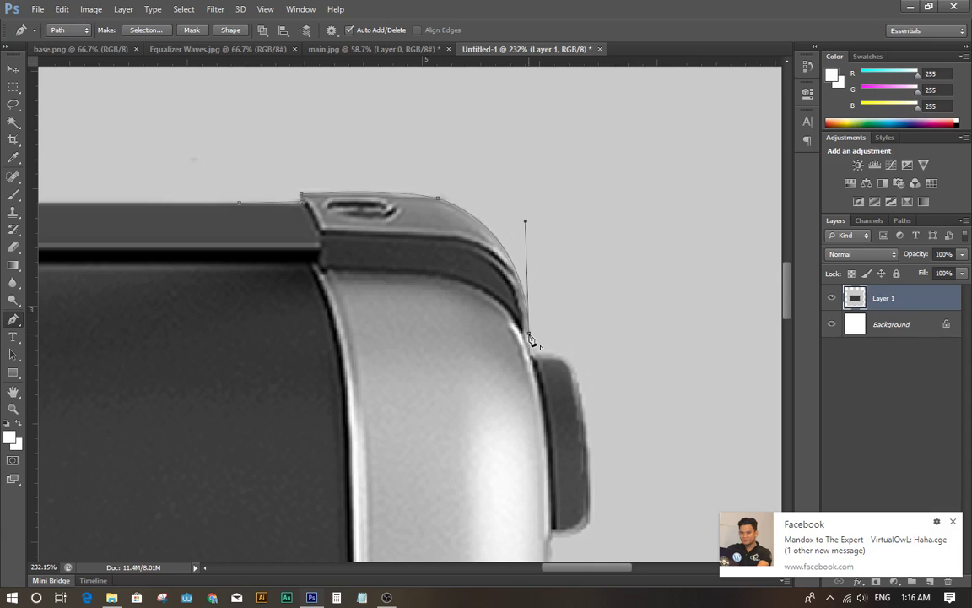
{"action": "scroll", "coordinate": [472, 391], "scroll_direction": "down", "scroll_amount": 2}
{"action": "scroll", "coordinate": [486, 331], "scroll_direction": "right", "scroll_amount": 3}
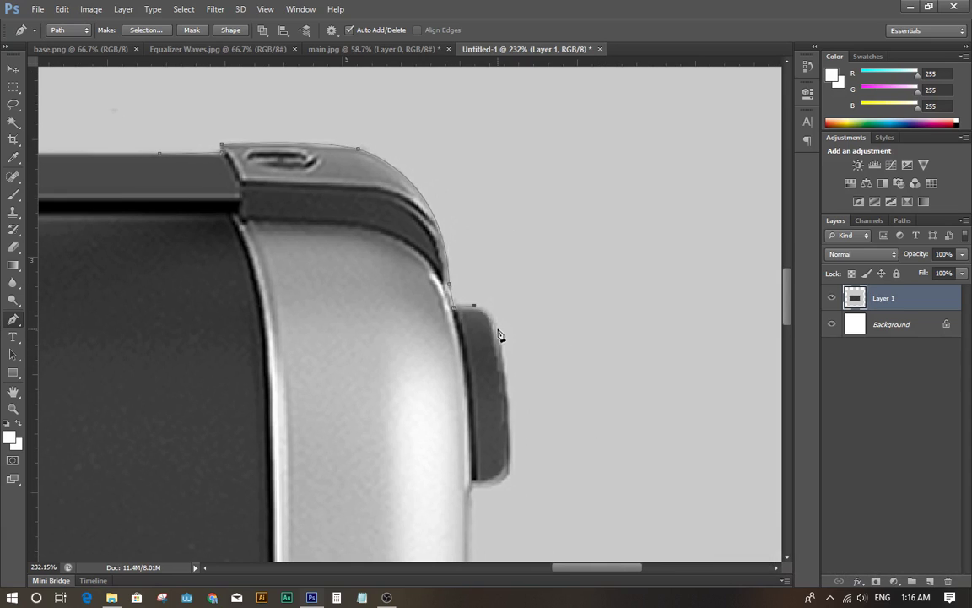
- Outline the upper side knob with the pen path and continue down the speaker's right edge to the lower knob
{"action": "left_click_drag", "start_coordinate": [499, 333], "coordinate": [506, 358]}
{"action": "scroll", "coordinate": [494, 306], "scroll_direction": "down", "scroll_amount": 3}
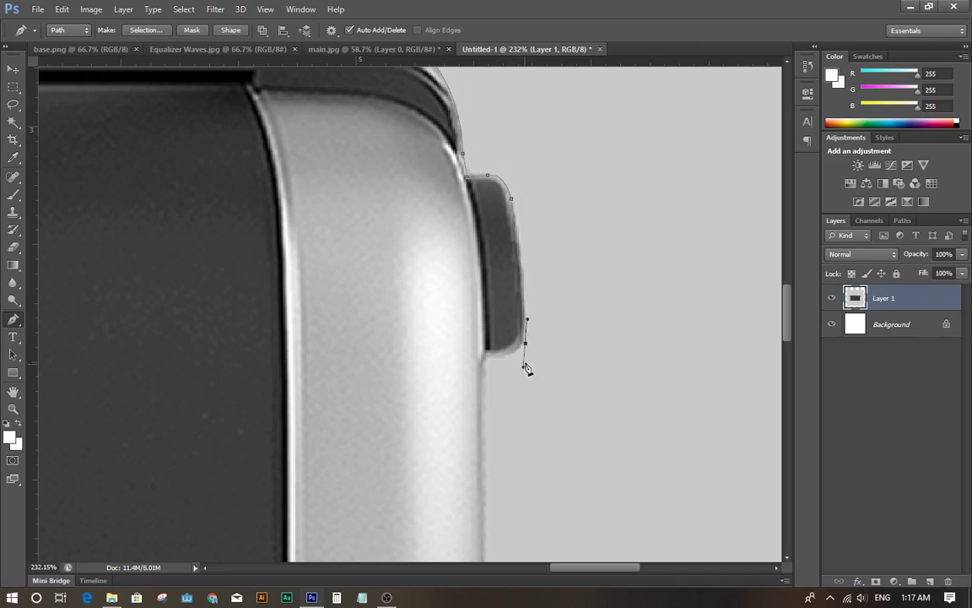
{"action": "left_click", "coordinate": [525, 344], "text": "alt"}
{"action": "left_click_drag", "start_coordinate": [485, 357], "coordinate": [456, 355]}
{"action": "left_click_drag", "start_coordinate": [467, 420], "coordinate": [418, 293]}
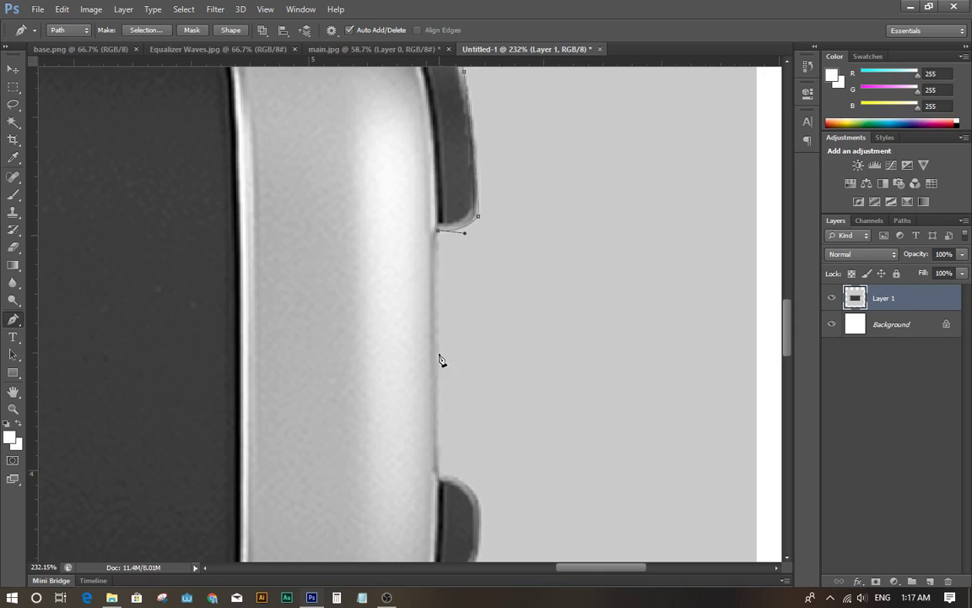
{"action": "left_click", "coordinate": [439, 473]}
- Trace the pen path around the lower side knob back to the speaker body, dismissing the Internet Download Manager registration dialogs
{"action": "left_click_drag", "start_coordinate": [380, 476], "coordinate": [322, 347]}
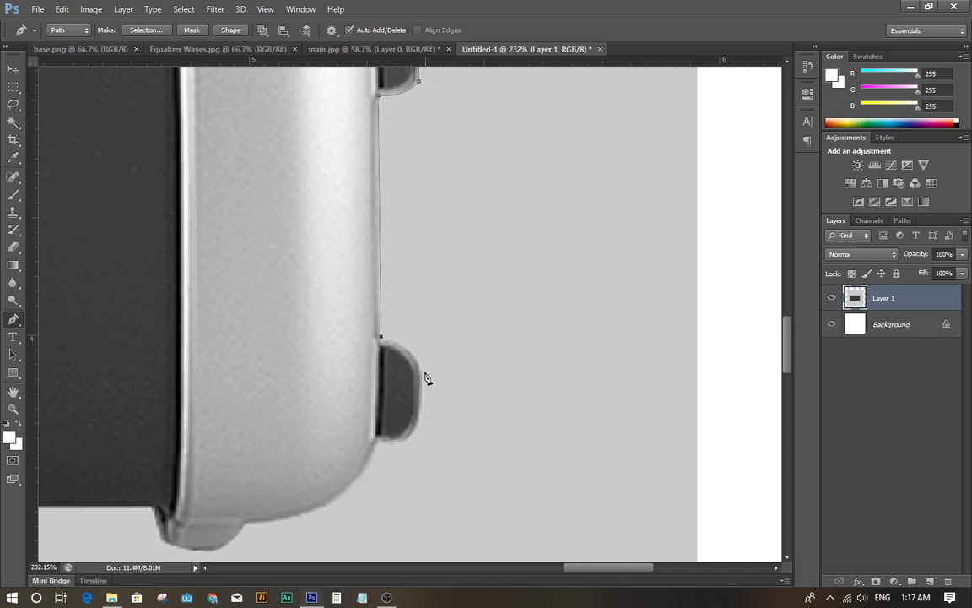
{"action": "left_click_drag", "start_coordinate": [421, 385], "coordinate": [423, 436]}
{"action": "left_click", "coordinate": [381, 447]}
{"action": "left_click", "coordinate": [422, 384], "text": "ctrl"}
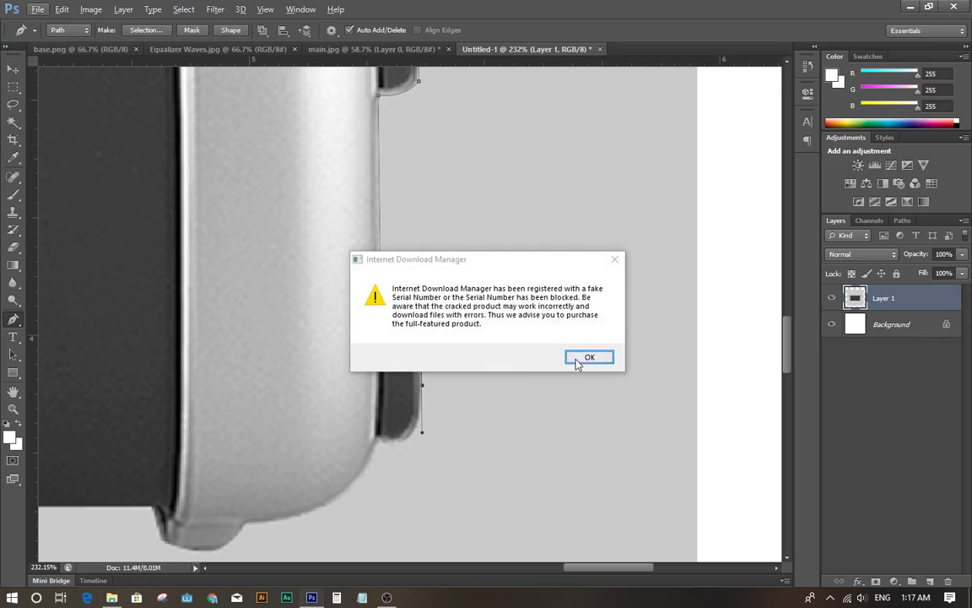
{"action": "left_click", "coordinate": [582, 358]}
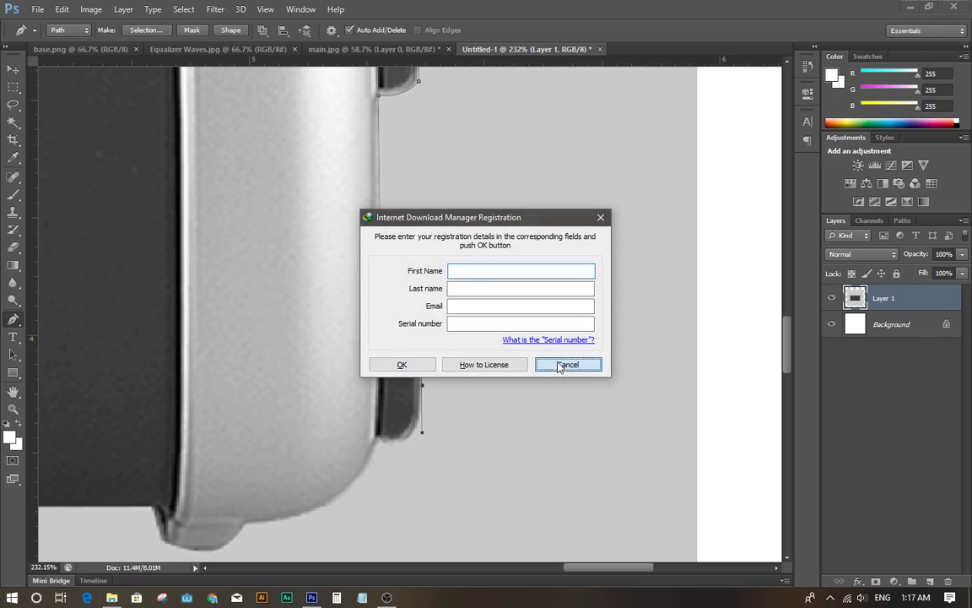
{"action": "key", "text": "Escape"}
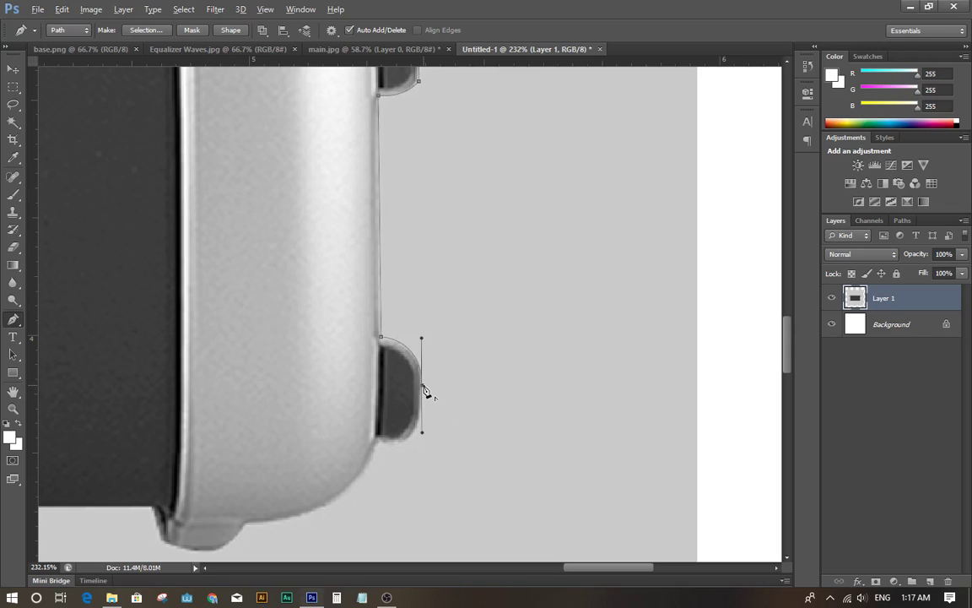
{"action": "left_click", "coordinate": [422, 385]}
{"action": "left_click", "coordinate": [420, 416]}
{"action": "left_click_drag", "start_coordinate": [379, 443], "coordinate": [334, 445]}
{"action": "left_click", "coordinate": [380, 443], "text": "alt"}
- Trace the pen path around the speaker's lower-right corner and its curved foot to the start of the straight bottom edge
{"action": "left_click_drag", "start_coordinate": [248, 524], "coordinate": [177, 517]}
{"action": "mouse_move", "coordinate": [145, 519]}
{"action": "left_mouse_down"}
{"action": "mouse_move", "coordinate": [155, 520]}
{"action": "mouse_move", "coordinate": [150, 514]}
{"action": "left_mouse_up"}
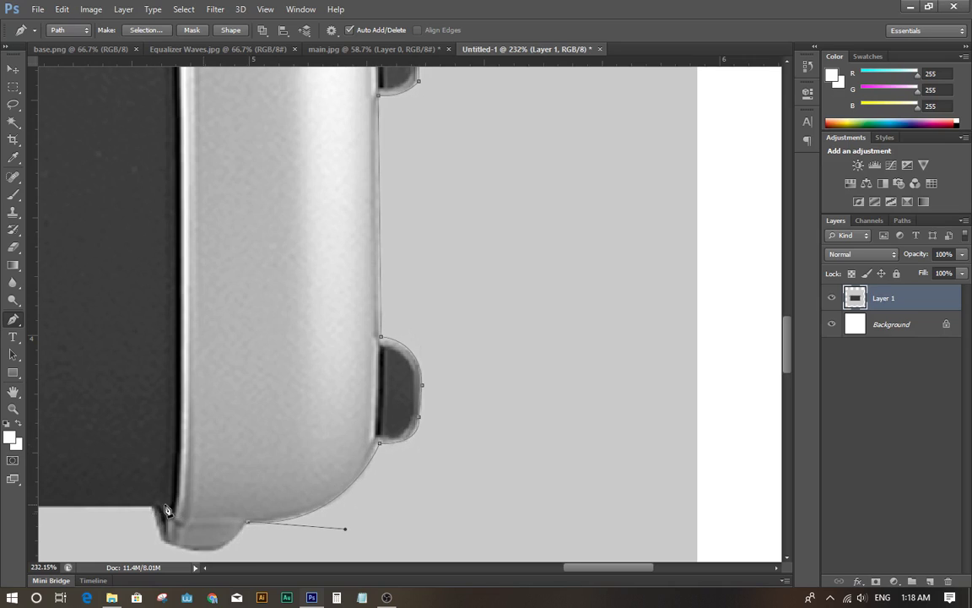
{"action": "left_click_drag", "start_coordinate": [249, 527], "coordinate": [425, 386]}
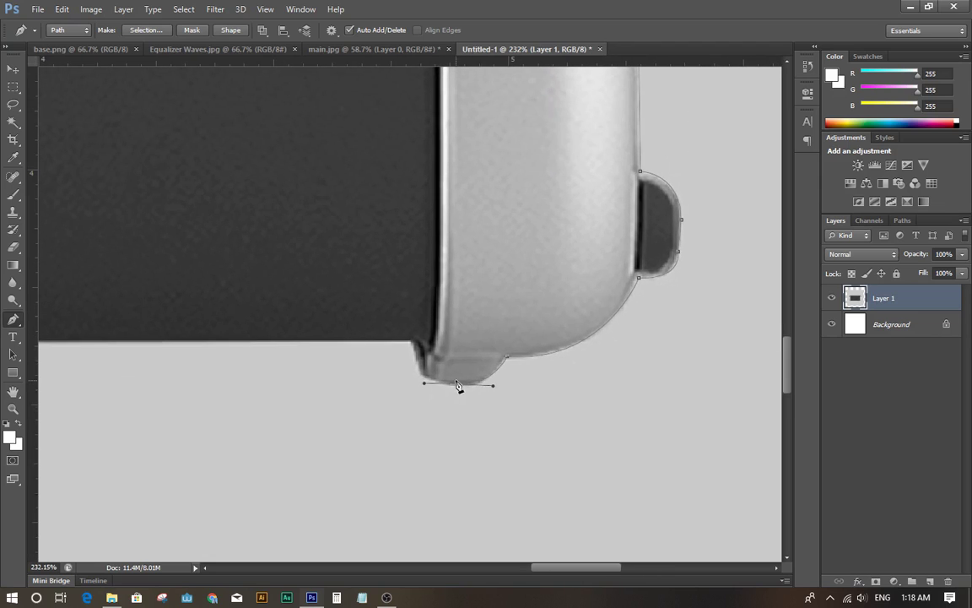
{"action": "left_click", "coordinate": [459, 385], "text": "alt"}
{"action": "left_click_drag", "start_coordinate": [413, 348], "coordinate": [569, 407]}
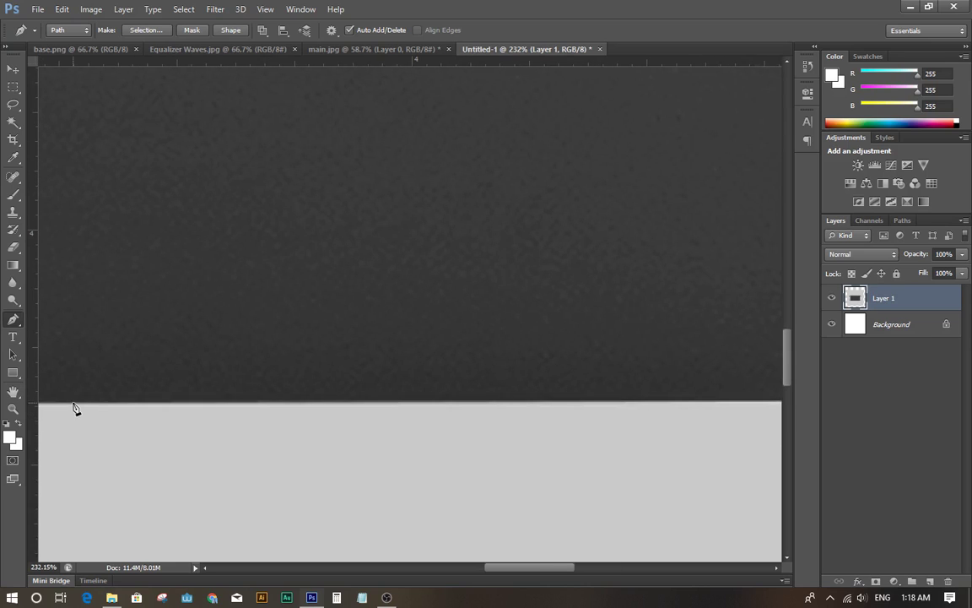
- Continue the pen path straight along the speaker's bottom edge to the inner corner of the lower-left foot
{"action": "scroll", "coordinate": [569, 456], "scroll_direction": "up", "scroll_amount": 2}
{"action": "scroll", "coordinate": [221, 460], "scroll_direction": "left", "scroll_amount": 5}
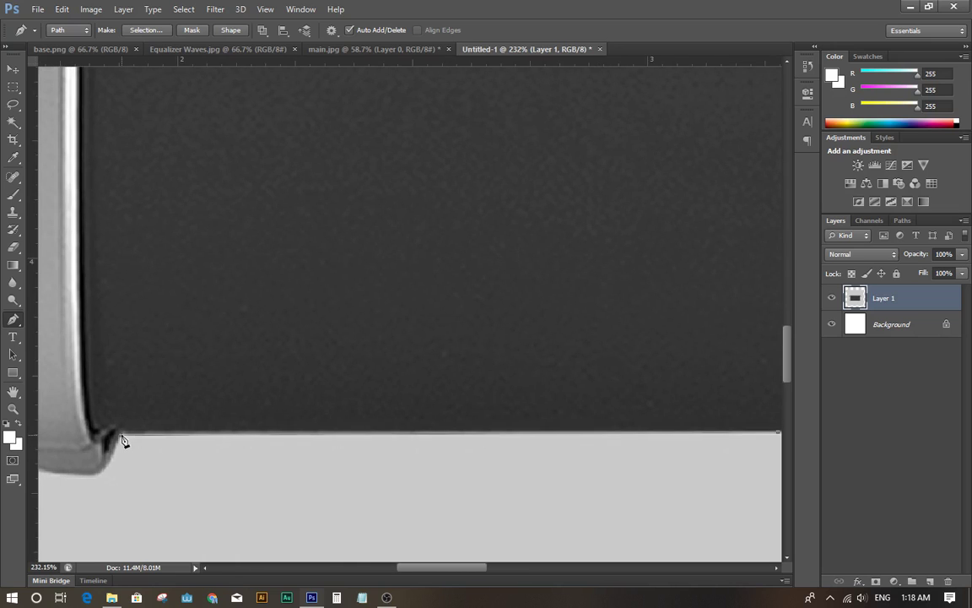
{"action": "scroll", "coordinate": [130, 495], "scroll_direction": "left", "scroll_amount": 5}
{"action": "scroll", "coordinate": [254, 447], "scroll_direction": "down", "scroll_amount": 3}
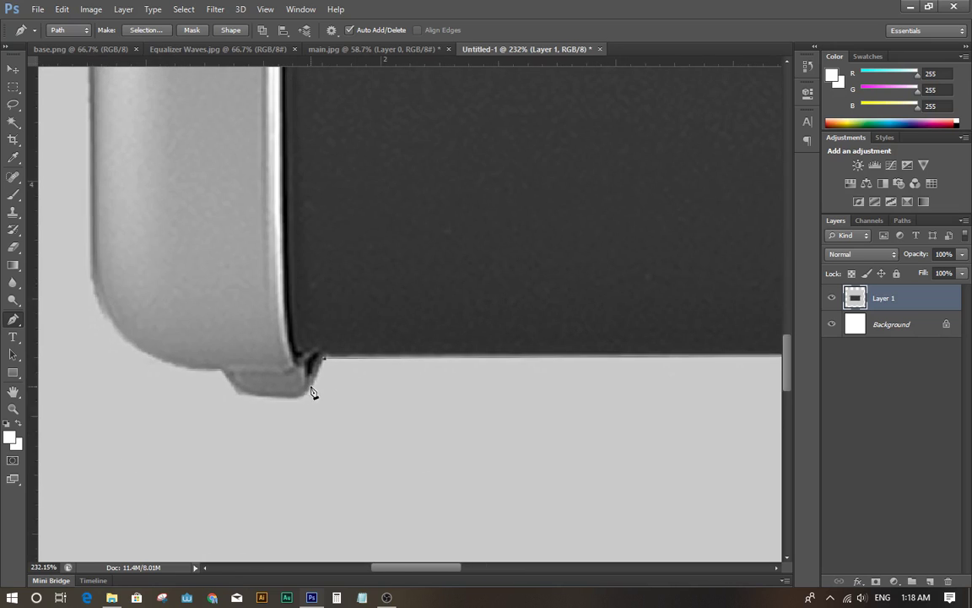
- Outline the lower-left foot of the speaker with the pen path, following its rounded inner corner and flat underside
{"action": "left_click", "coordinate": [314, 384]}
{"action": "left_click_drag", "start_coordinate": [277, 398], "coordinate": [248, 390]}
{"action": "left_click", "coordinate": [277, 398], "text": "alt"}
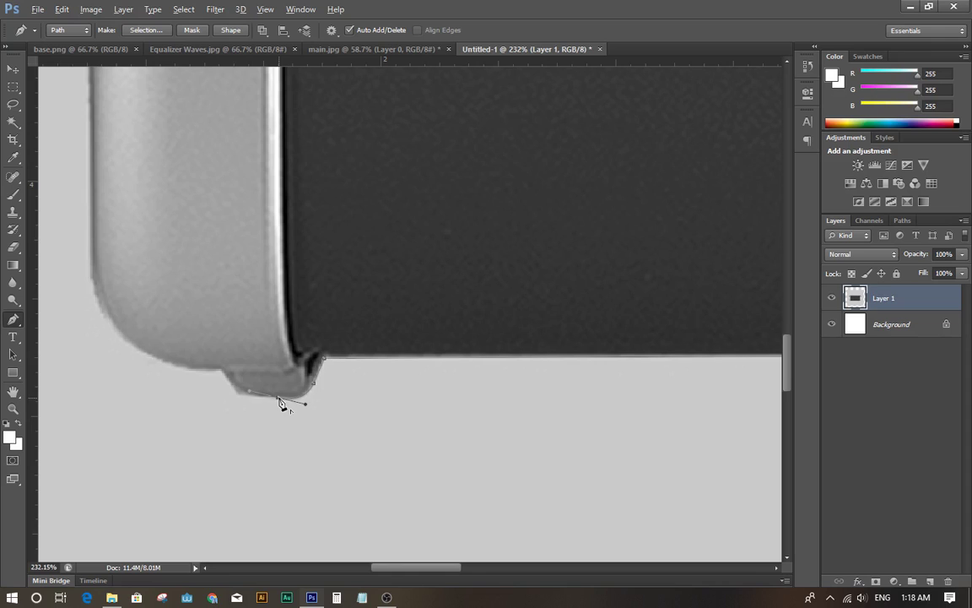
{"action": "left_click", "coordinate": [236, 393]}
- Curve the pen path around the speaker's rounded lower-left body corner and continue it up the left edge
{"action": "left_click_drag", "start_coordinate": [165, 365], "coordinate": [377, 482]}
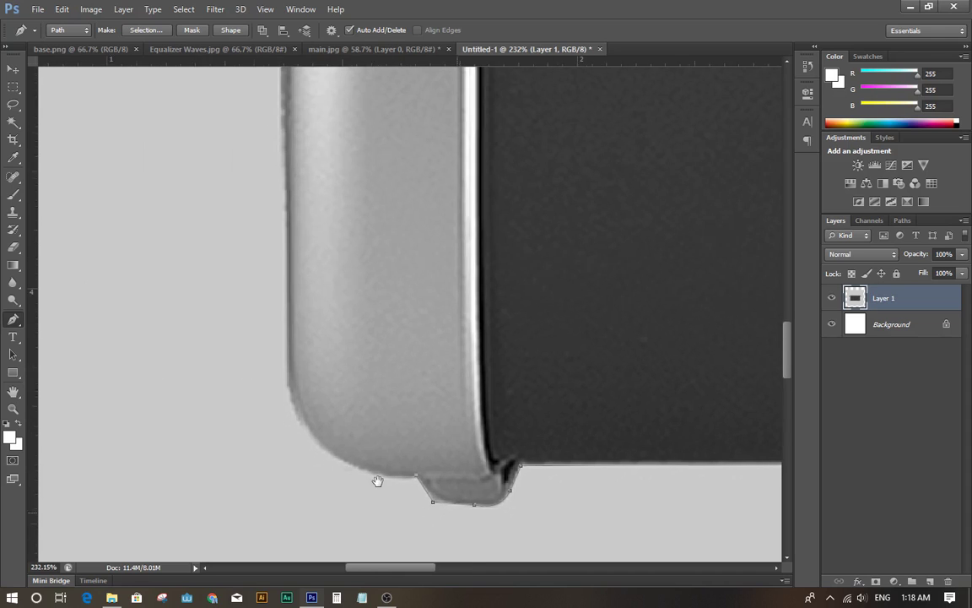
{"action": "left_click_drag", "start_coordinate": [299, 390], "coordinate": [286, 291]}
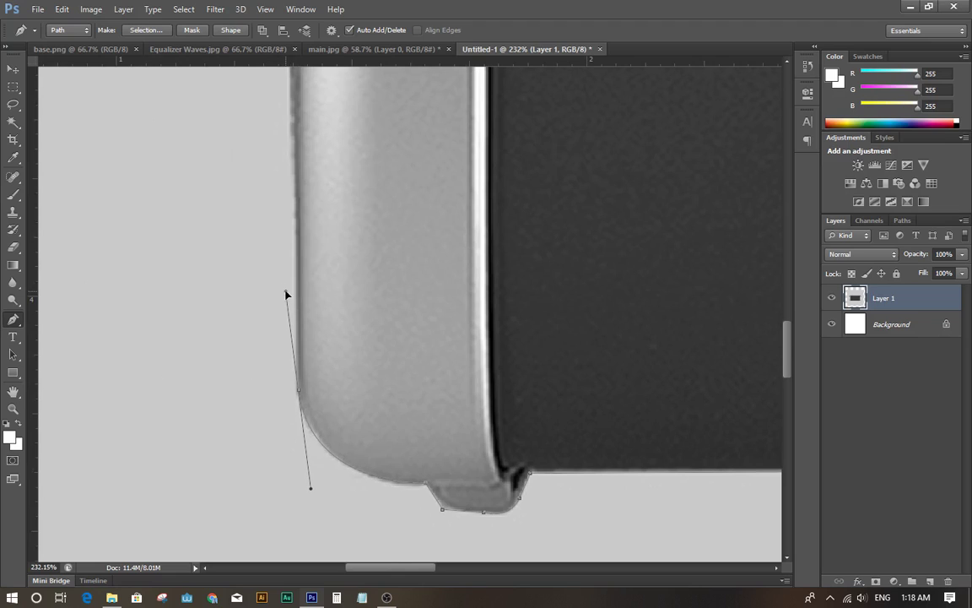
{"action": "left_click", "coordinate": [298, 391], "text": "alt"}
{"action": "left_click_drag", "start_coordinate": [342, 261], "coordinate": [358, 441]}
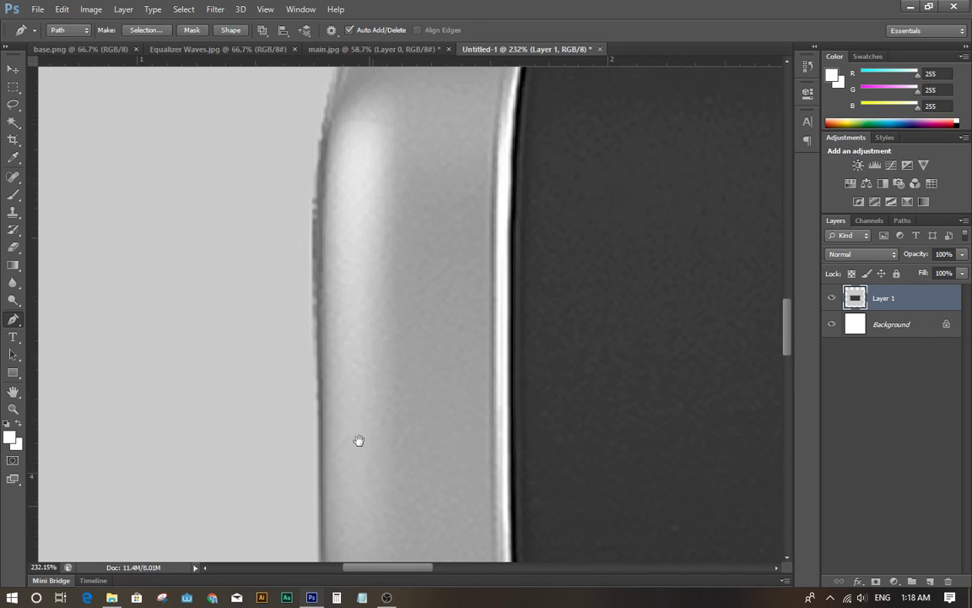
{"action": "left_click", "coordinate": [309, 214]}
- Close the pen path at its starting point below the upper-left bracket and copy the outlined speaker as a selection onto a new layer
{"action": "left_click_drag", "start_coordinate": [351, 225], "coordinate": [315, 473]}
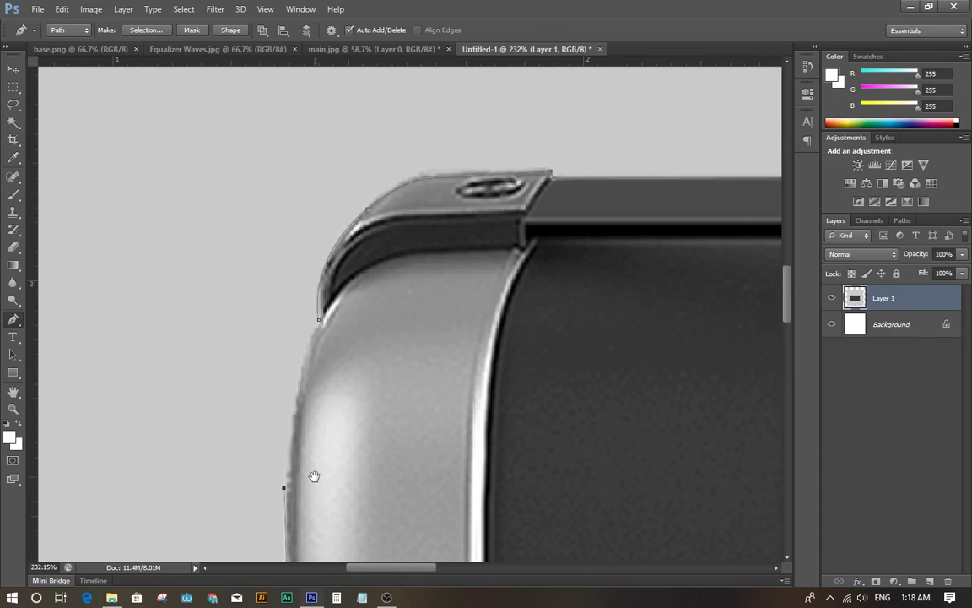
{"action": "left_click", "coordinate": [318, 319]}
{"action": "left_click_drag", "start_coordinate": [316, 335], "coordinate": [329, 321]}
{"action": "key", "text": "ctrl+z"}
{"action": "key", "text": "ctrl+z"}
{"action": "left_click", "coordinate": [286, 478]}
{"action": "key", "text": "ctrl+Return"}
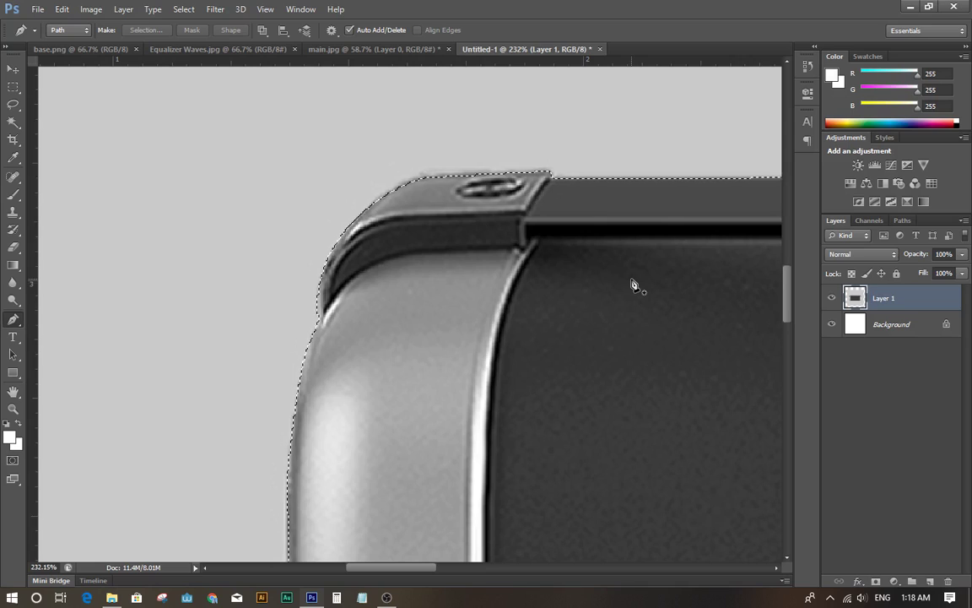
{"action": "key", "text": "ctrl+j"}
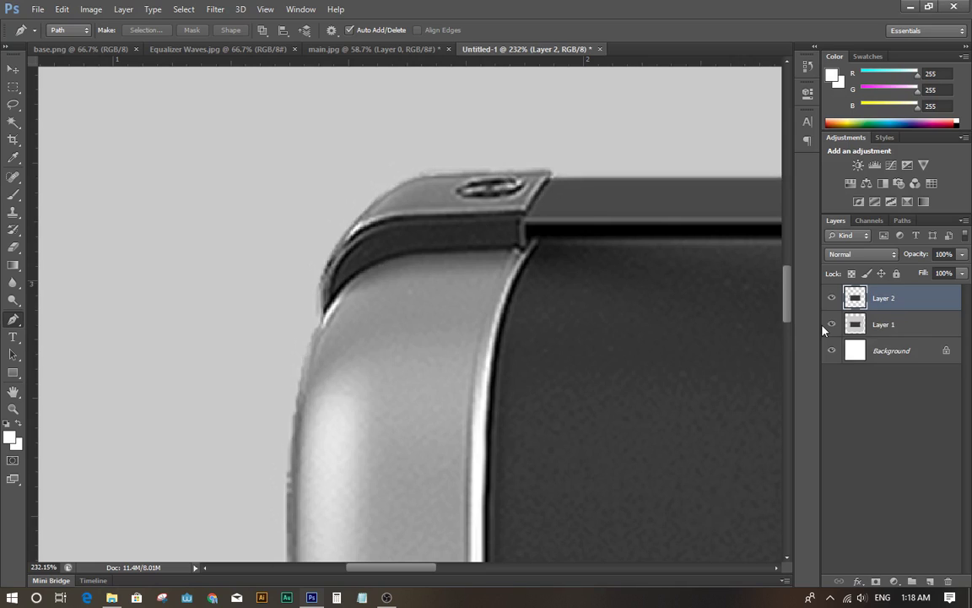
{"action": "left_click", "coordinate": [903, 327]}
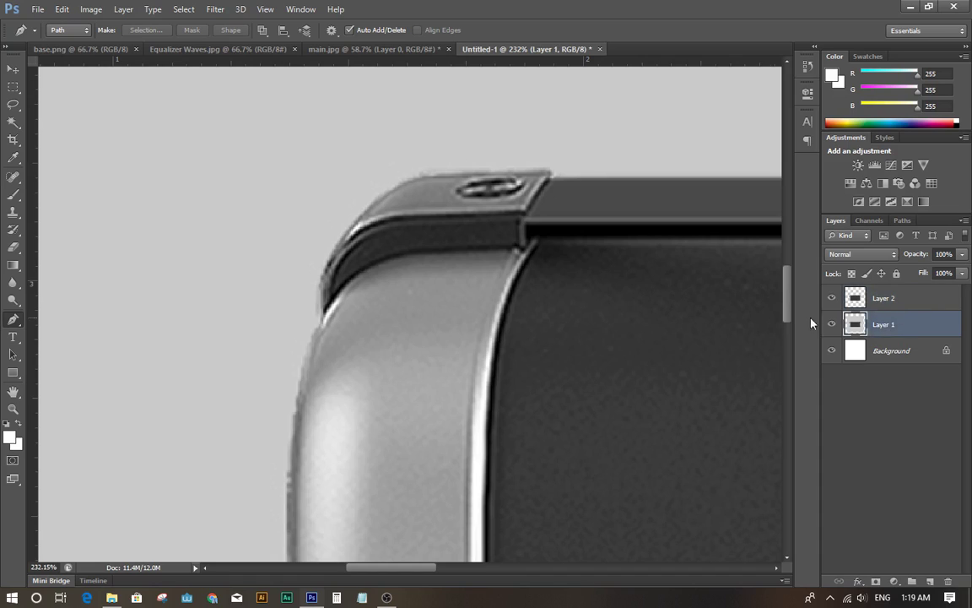
{"action": "key", "text": "Delete"}
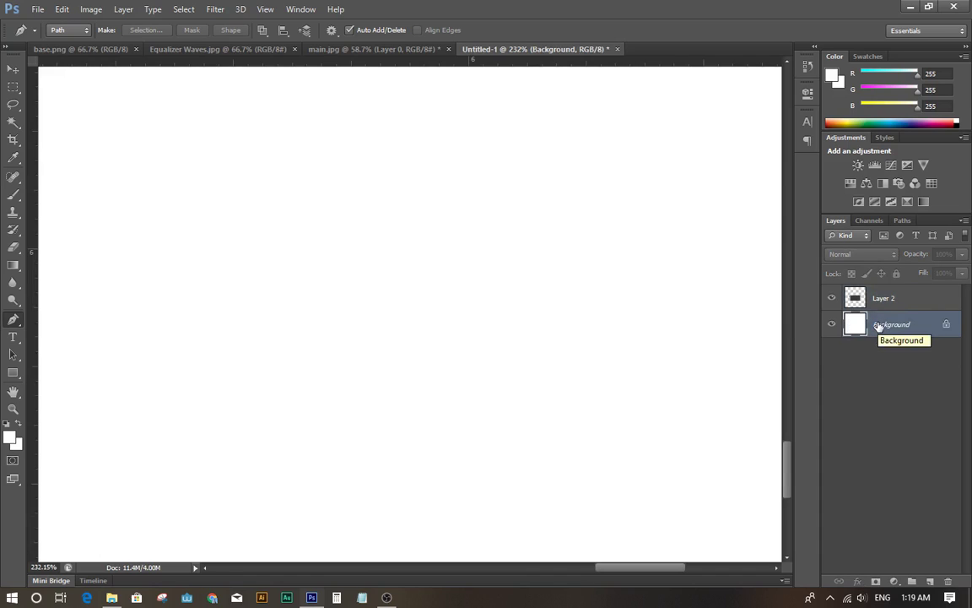
{"action": "left_click", "coordinate": [884, 300]}
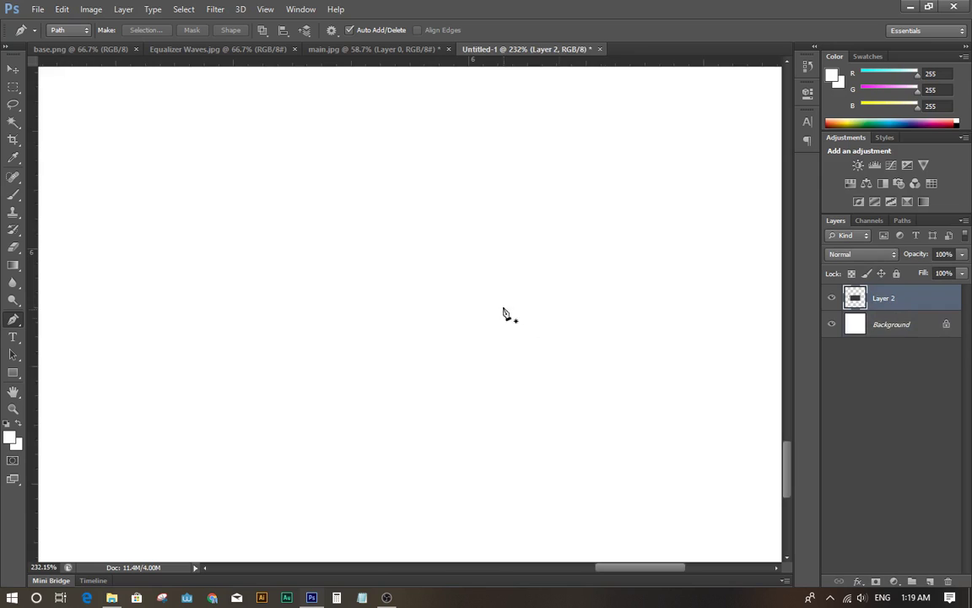
{"action": "scroll", "coordinate": [672, 402], "scroll_direction": "down", "scroll_amount": 3}
{"action": "scroll", "coordinate": [672, 402], "scroll_direction": "down", "scroll_amount": 5}
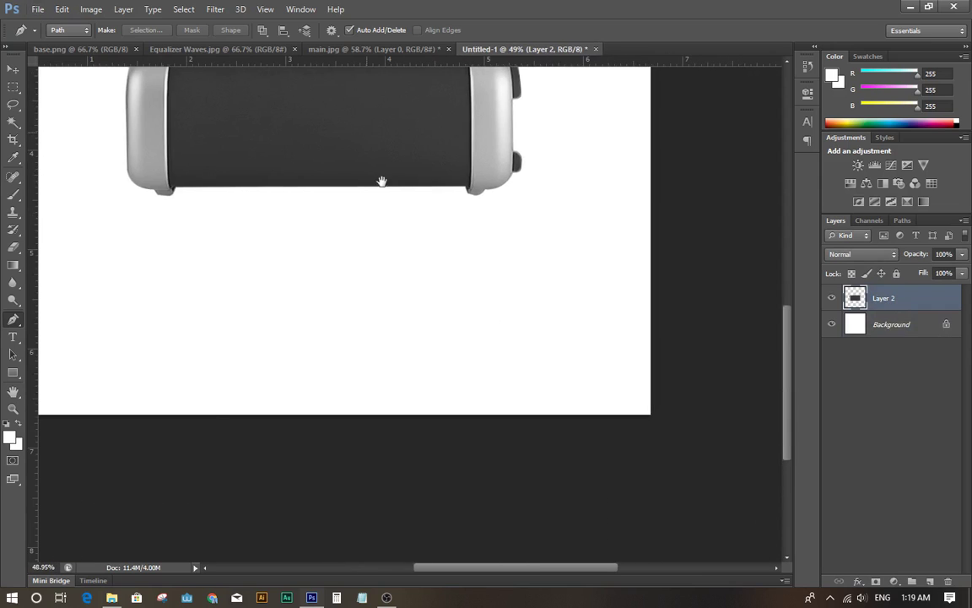
{"action": "left_click_drag", "start_coordinate": [382, 183], "coordinate": [532, 427]}
{"action": "scroll", "coordinate": [549, 428], "scroll_direction": "down", "scroll_amount": 2}
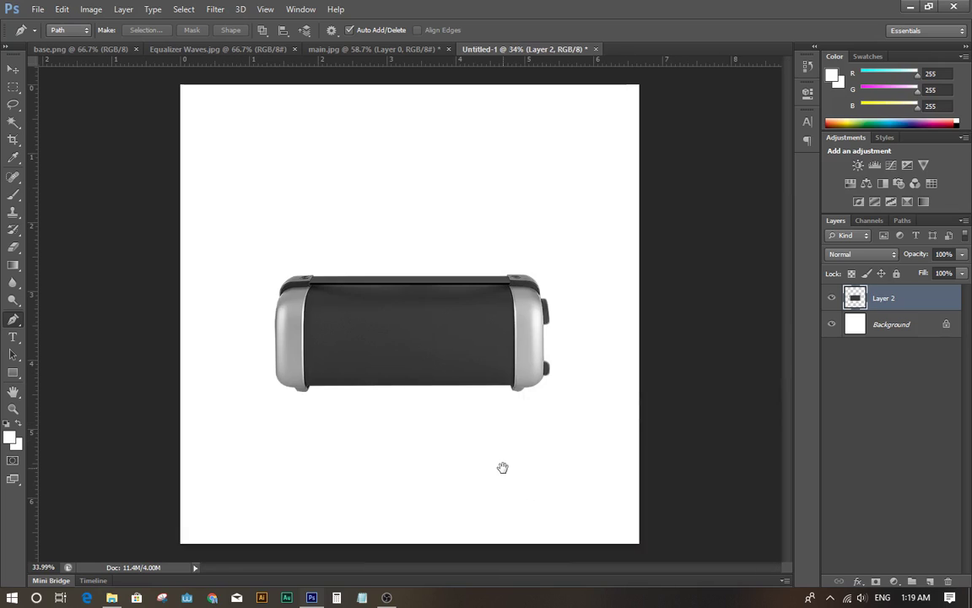
{"action": "left_click_drag", "start_coordinate": [453, 314], "coordinate": [467, 346]}
{"action": "key", "text": "ctrl+alt+z"}
{"action": "key", "text": "ctrl+alt+z"}
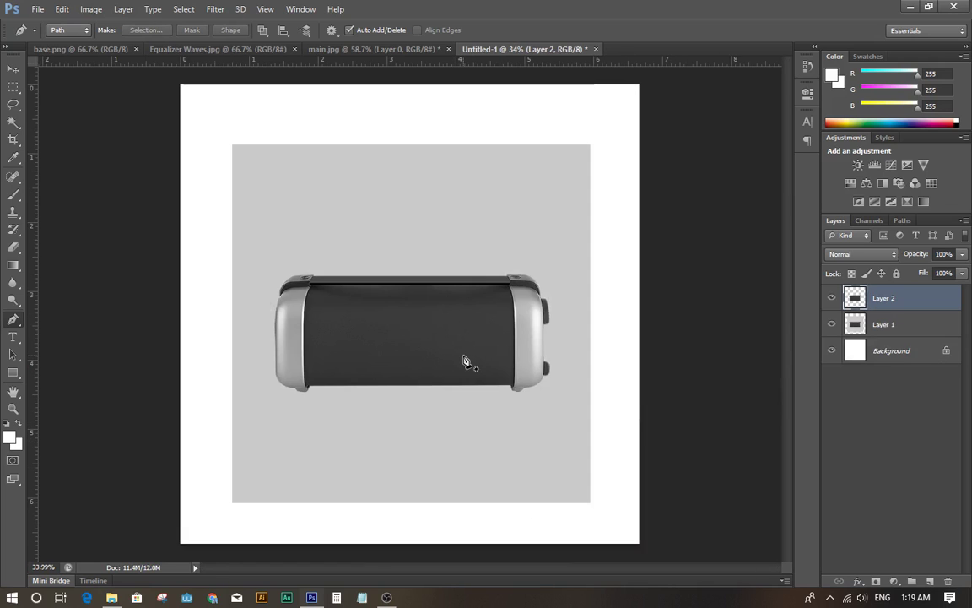
- Delete the original image layer, Layer 1, and move the cut-out speaker down into the lower half of the canvas
{"action": "left_click", "coordinate": [912, 327]}
{"action": "key", "text": "Delete"}
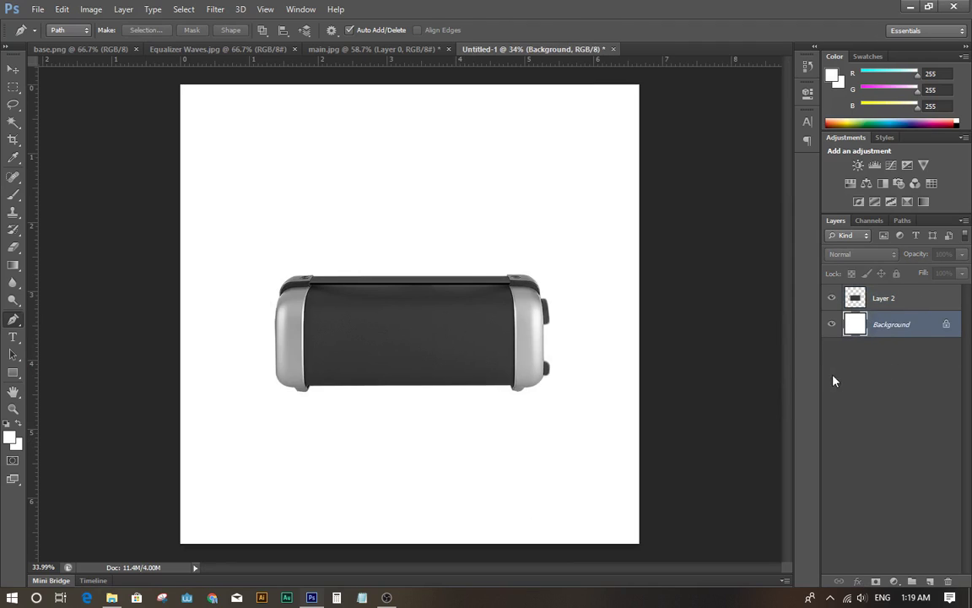
{"action": "key", "text": "v"}
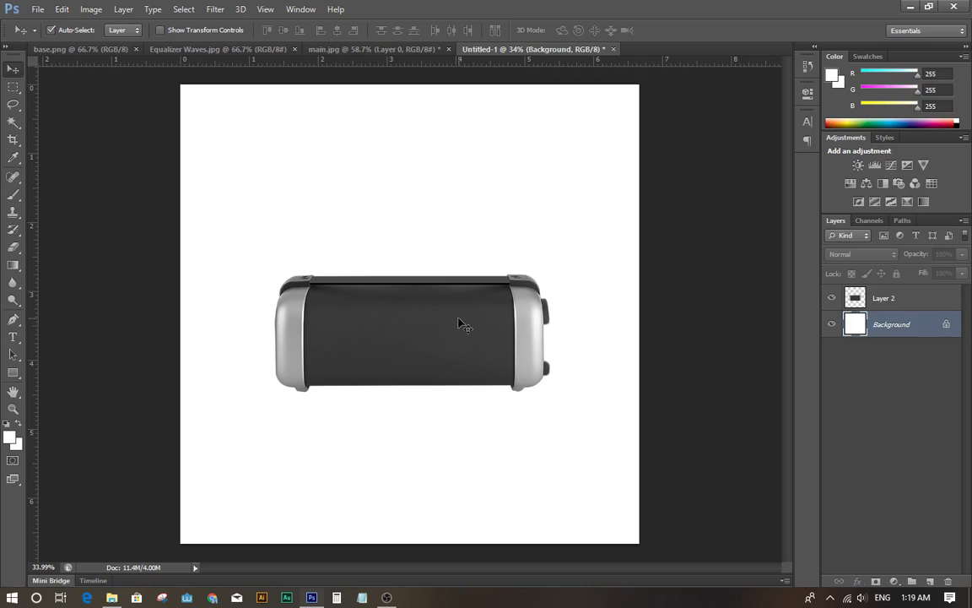
{"action": "left_click_drag", "start_coordinate": [460, 323], "coordinate": [466, 369]}
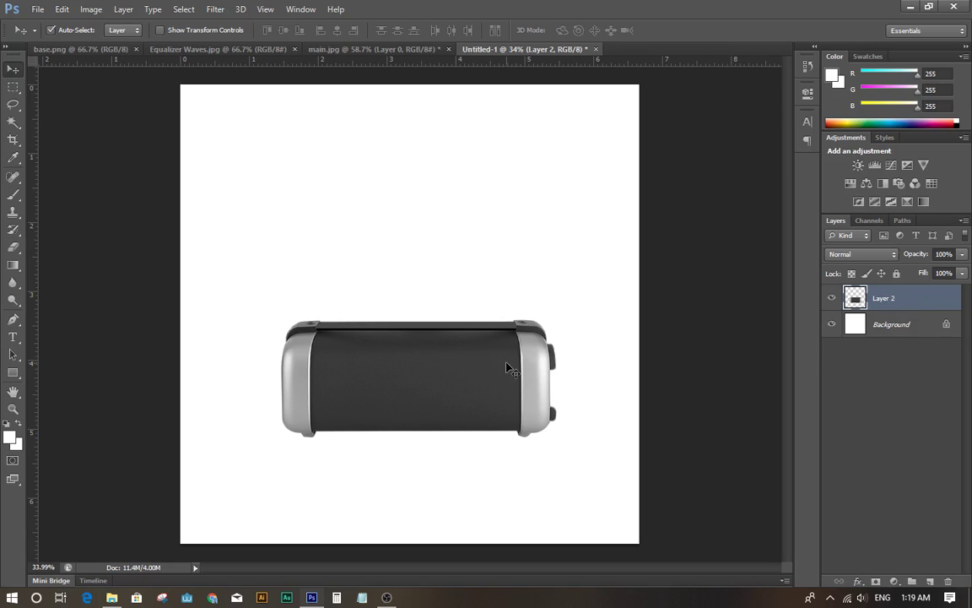
- Duplicate the speaker layer, flip the copy vertically and place it directly beneath the original so their feet meet
{"action": "key", "text": "ctrl+j"}
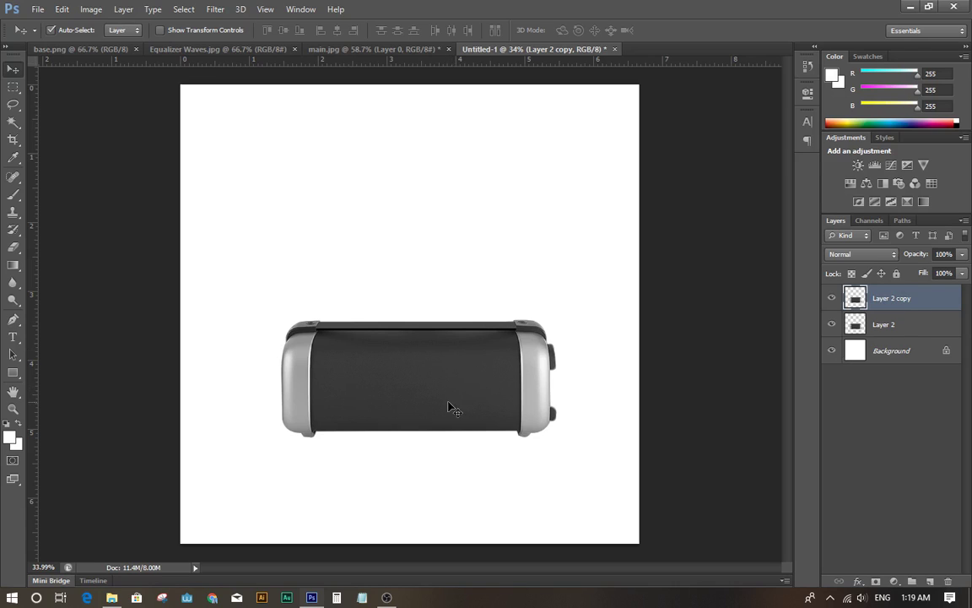
{"action": "key", "text": "ctrl+t"}
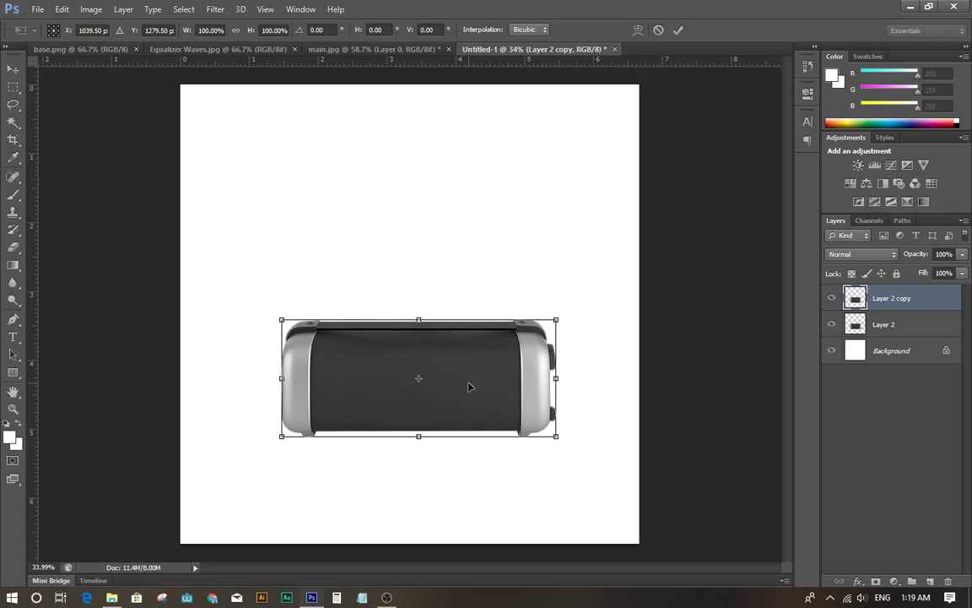
{"action": "right_click", "coordinate": [467, 387]}
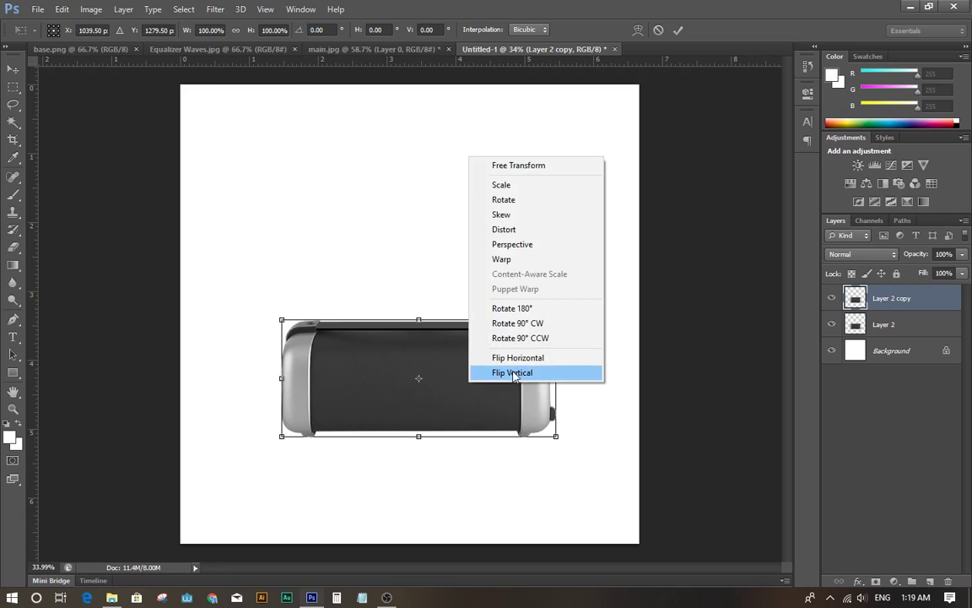
{"action": "left_click", "coordinate": [511, 373]}
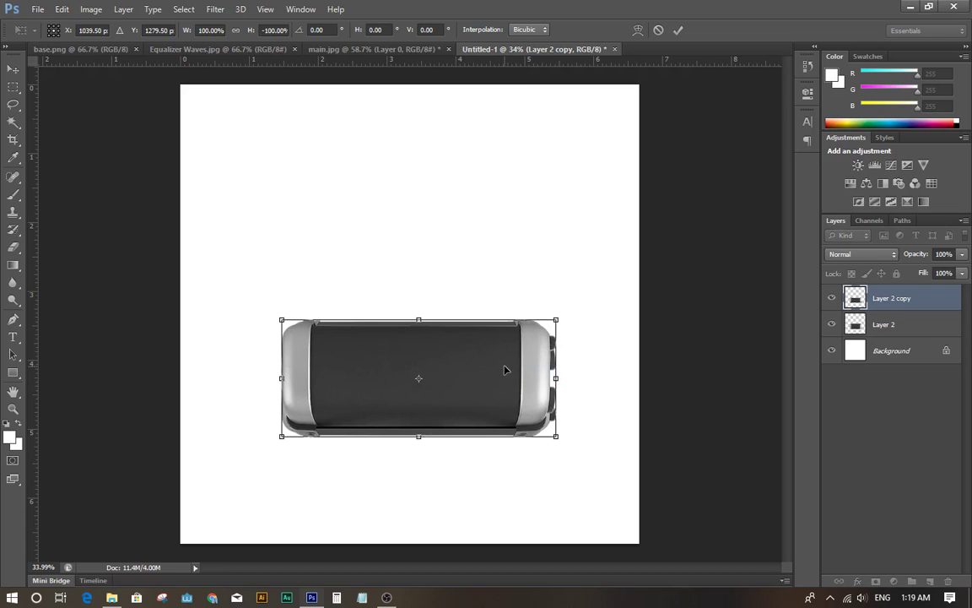
{"action": "left_click_drag", "start_coordinate": [501, 378], "coordinate": [498, 486]}
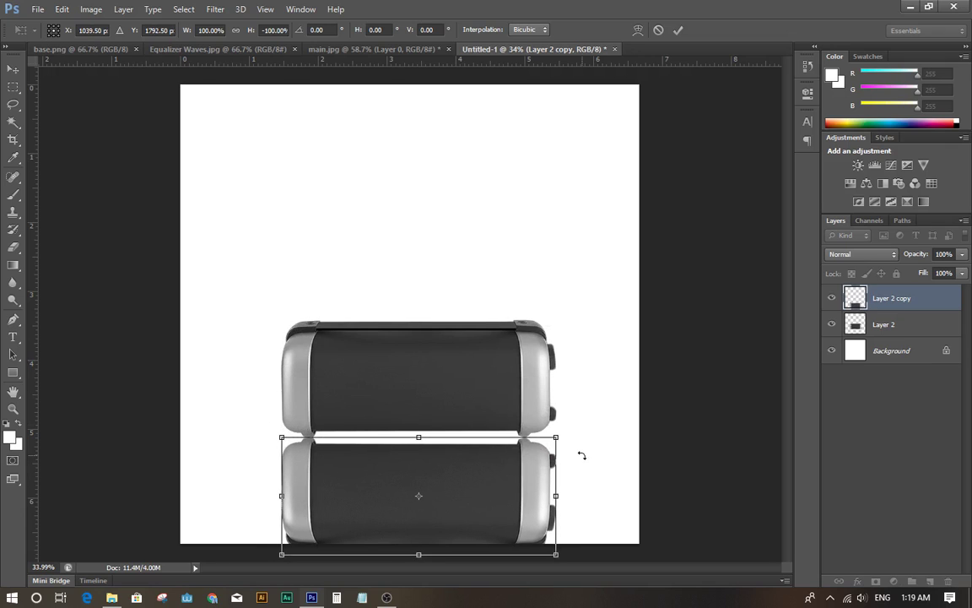
{"action": "key", "text": "Return"}
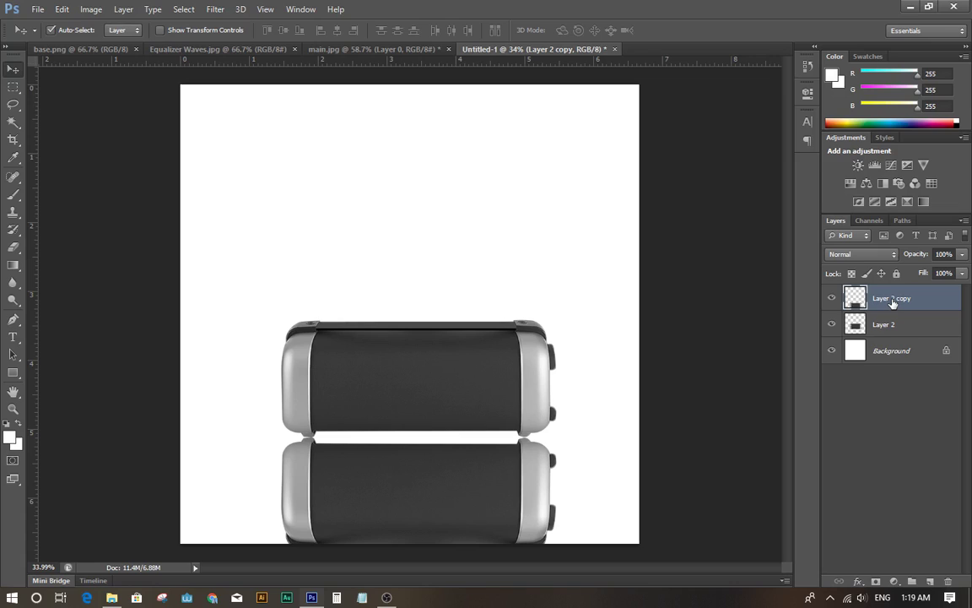
- Rename the flipped copy's layer as Reflection and the upright speaker's layer as Main
{"action": "double_click", "coordinate": [896, 301]}
{"action": "type", "text": "Re"}
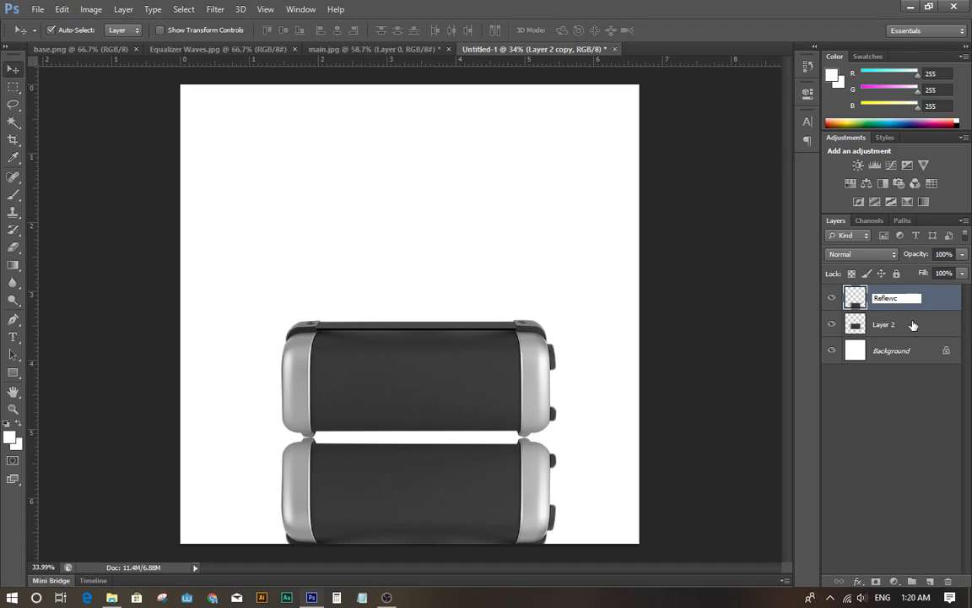
{"action": "type", "text": "flection"}
{"action": "left_click", "coordinate": [888, 328]}
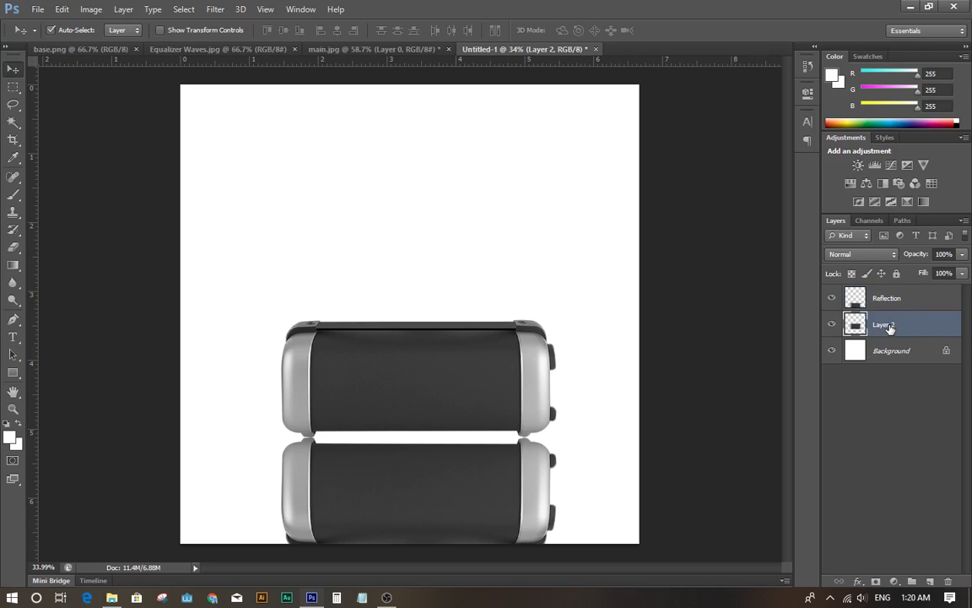
{"action": "double_click", "coordinate": [889, 328]}
{"action": "type", "text": "Main"}
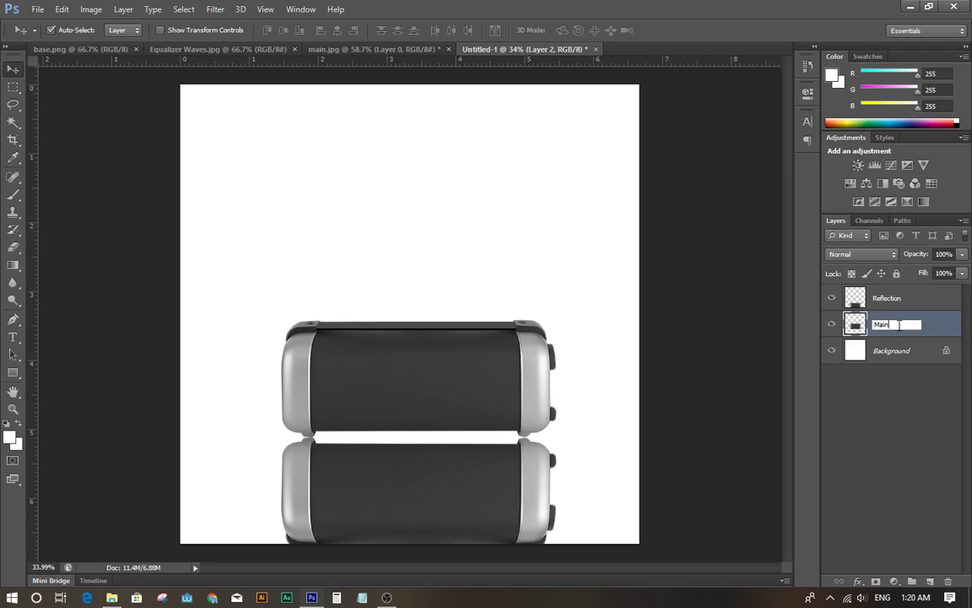
{"action": "key", "text": "Return"}
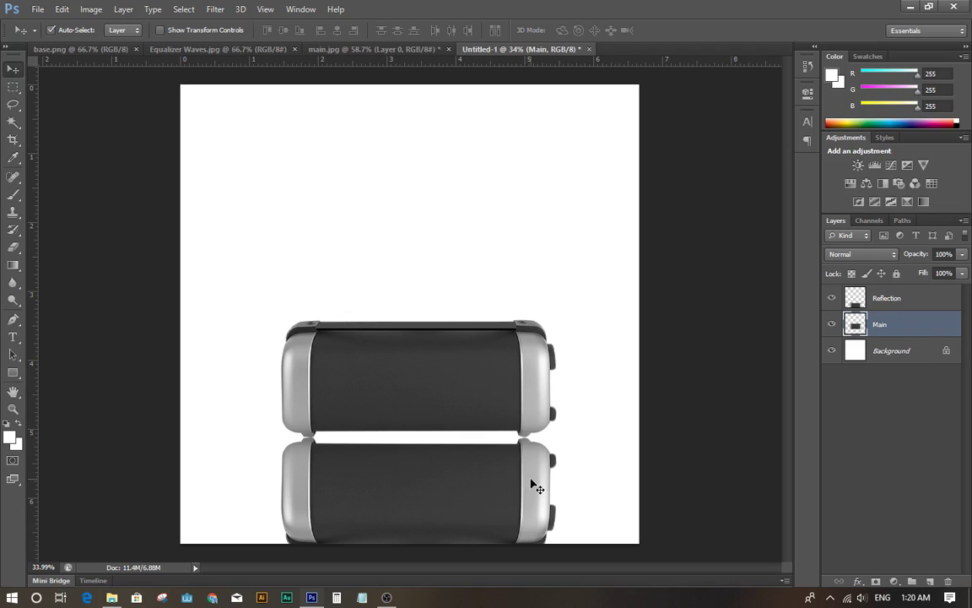
{"action": "left_click", "coordinate": [915, 254]}
{"action": "type", "text": "30"}
{"action": "key", "text": "Return"}
{"action": "key", "text": "ctrl+z"}
- Set the Reflection layer's opacity to 30% and deselect all layers
{"action": "key", "text": "alt+]"}
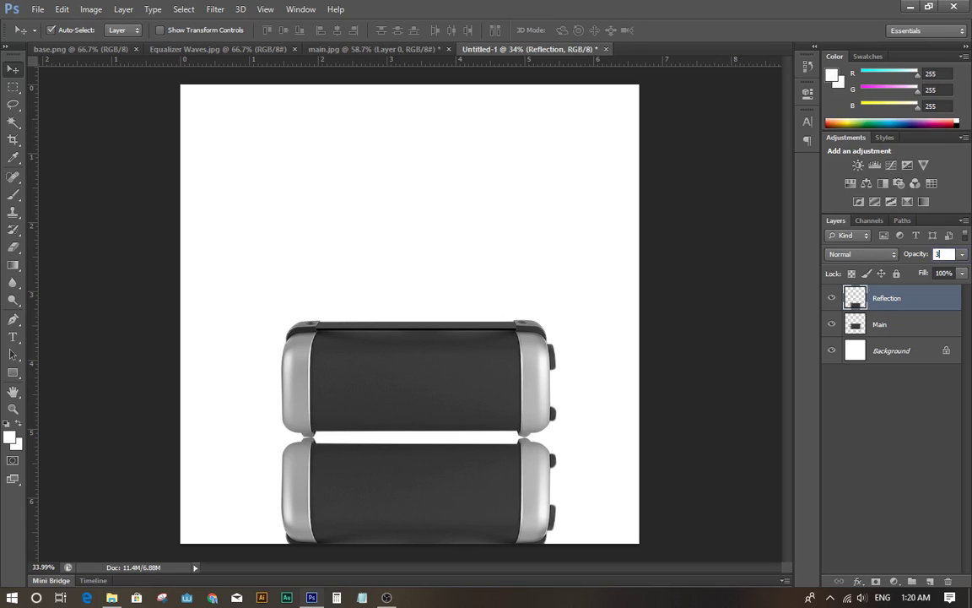
{"action": "type", "text": "30"}
{"action": "key", "text": "Return"}
{"action": "left_click", "coordinate": [743, 329]}
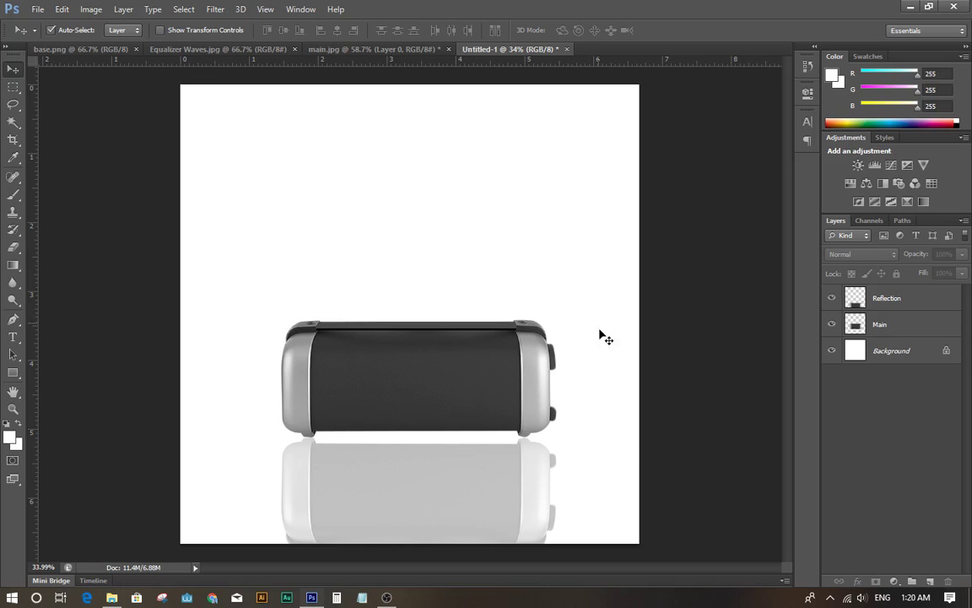
- Add a Solid Color fill layer with hex colour 00ccff and place it directly beneath the Main layer
{"action": "left_click", "coordinate": [896, 583]}
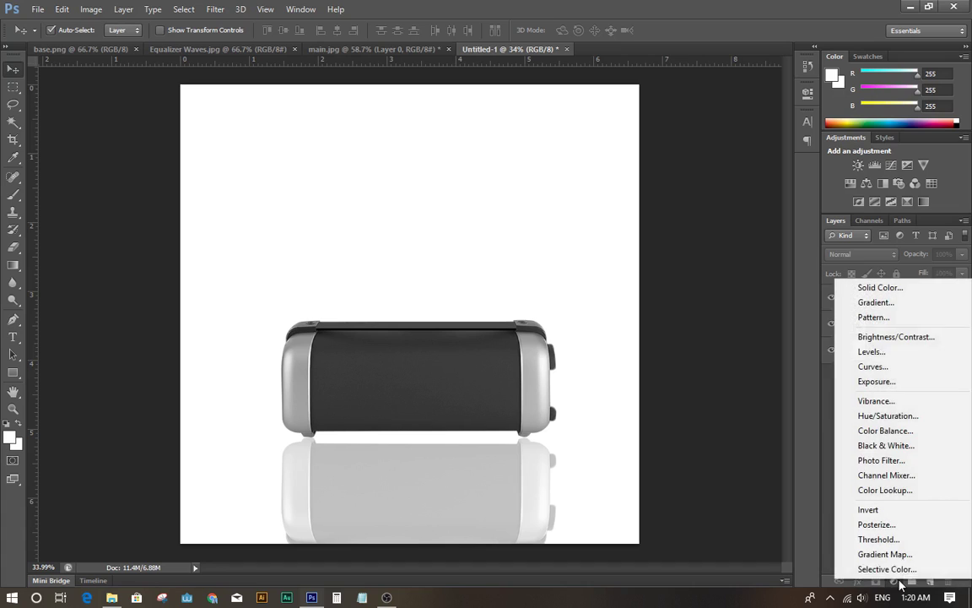
{"action": "left_click", "coordinate": [894, 288]}
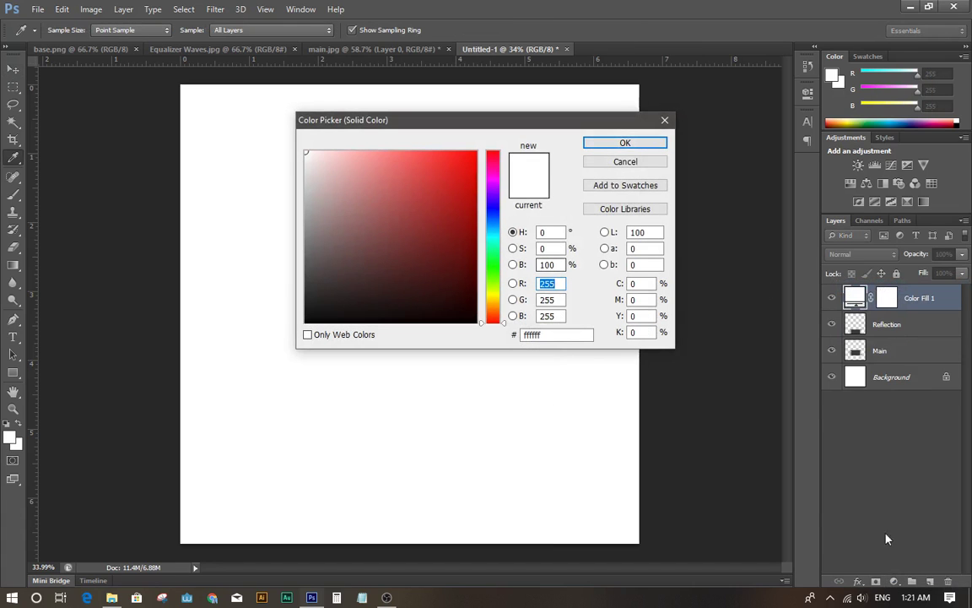
{"action": "left_click", "coordinate": [553, 335]}
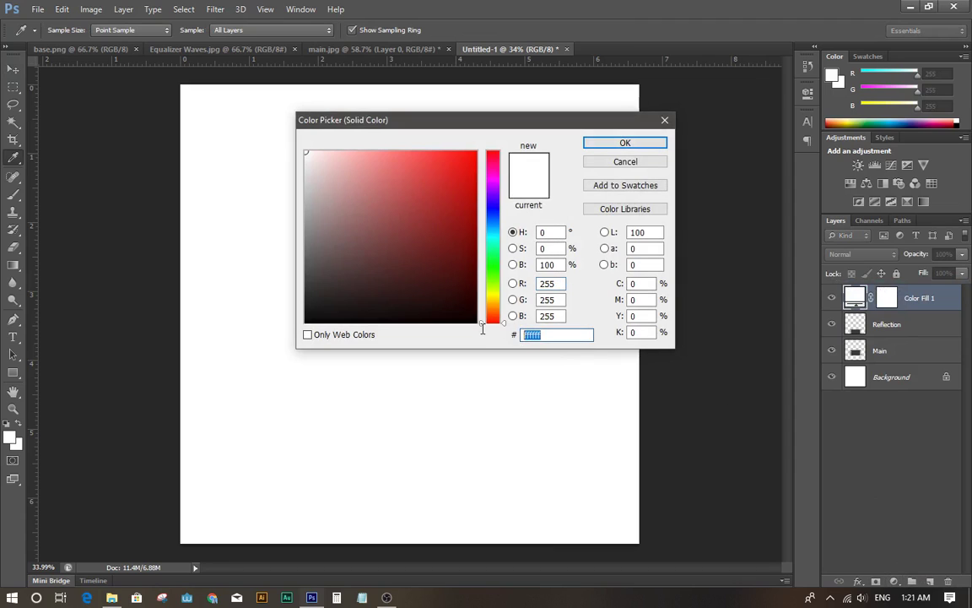
{"action": "type", "text": "00"}
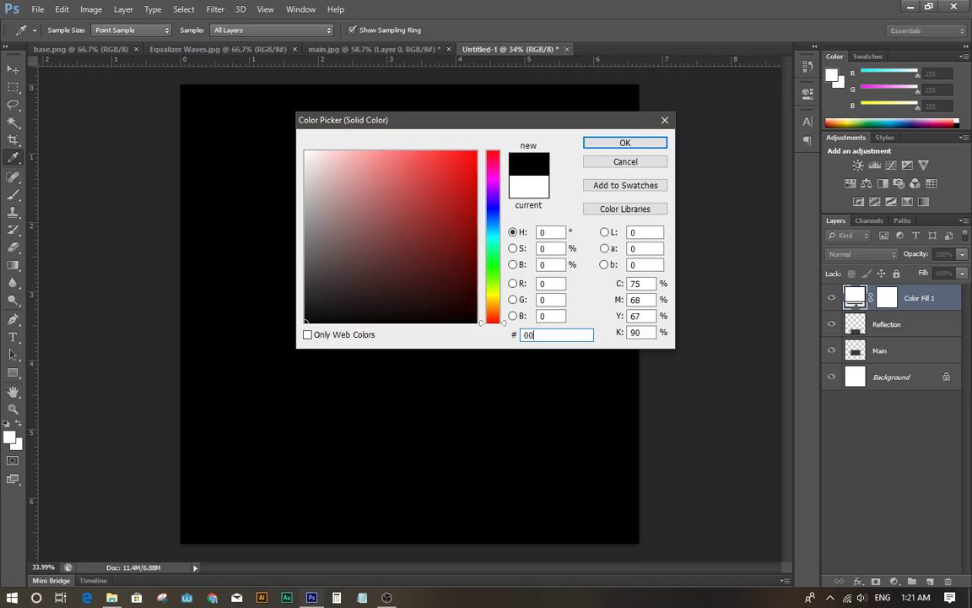
{"action": "type", "text": "ccff"}
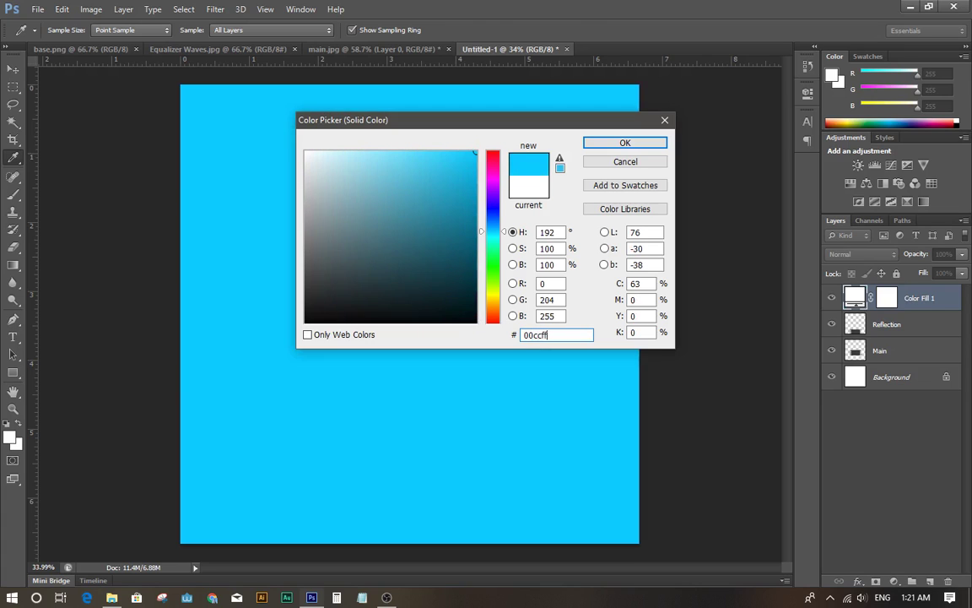
{"action": "key", "text": "Return"}
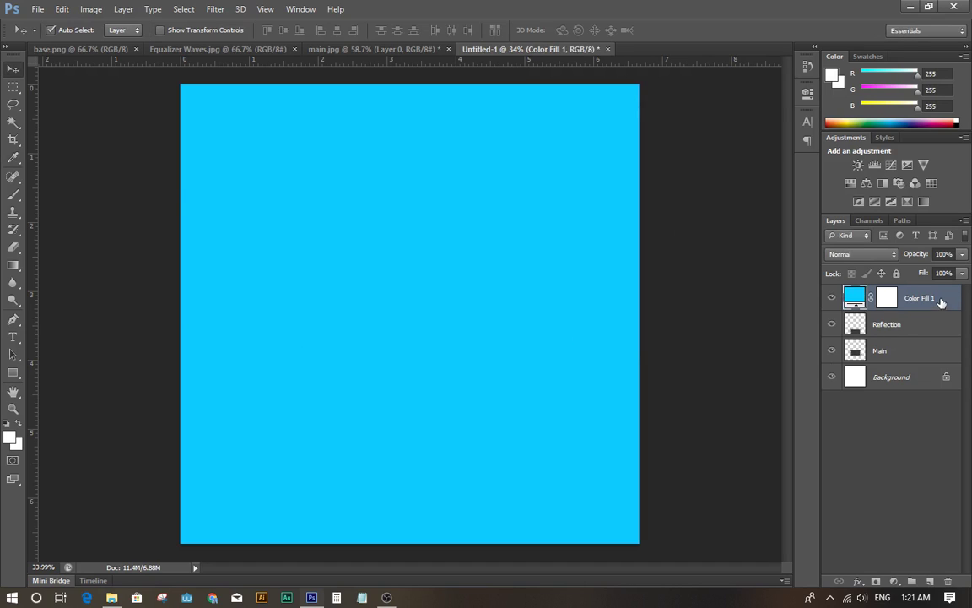
{"action": "left_click_drag", "start_coordinate": [946, 300], "coordinate": [884, 354]}
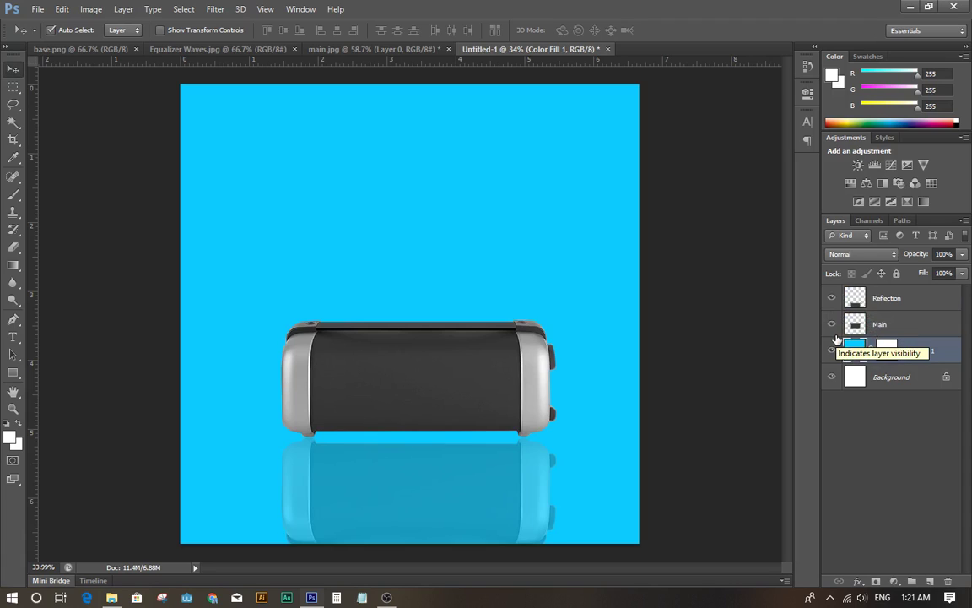
{"action": "left_click", "coordinate": [917, 487]}
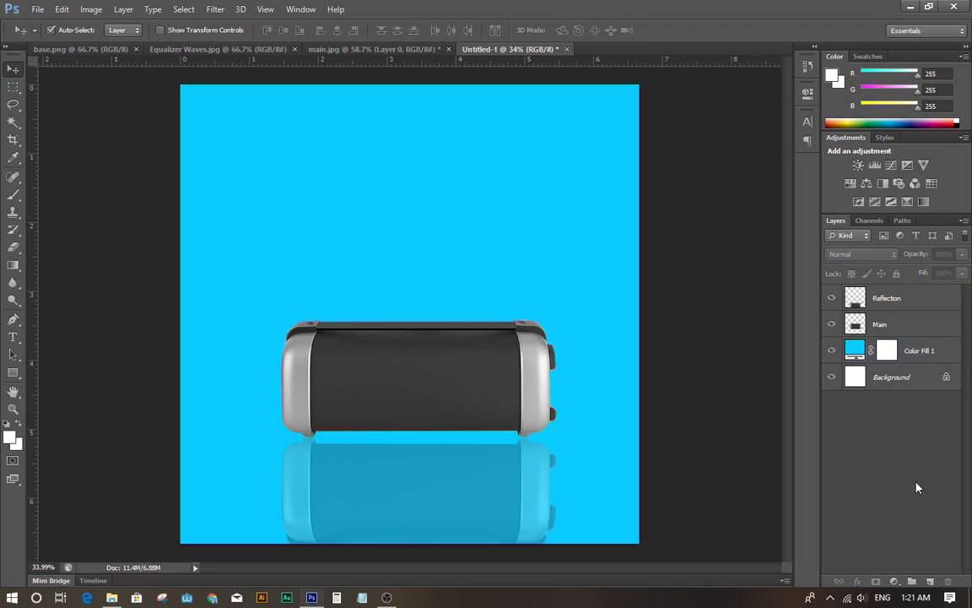
- On a new layer, draw a white-to-transparent radial gradient from just above the speaker's top centre to the canvas's lower edge
{"action": "left_click", "coordinate": [931, 582]}
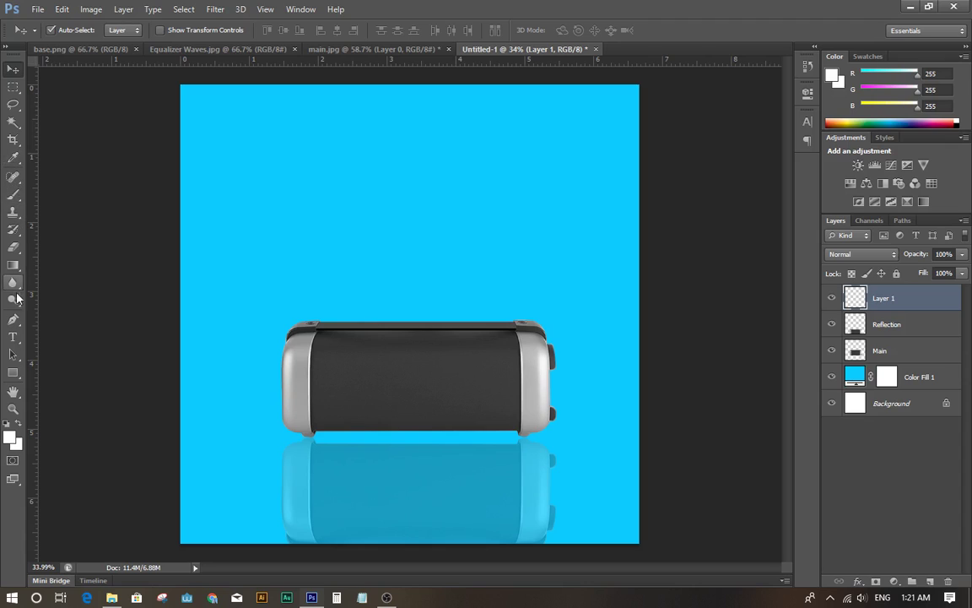
{"action": "left_click", "coordinate": [13, 267]}
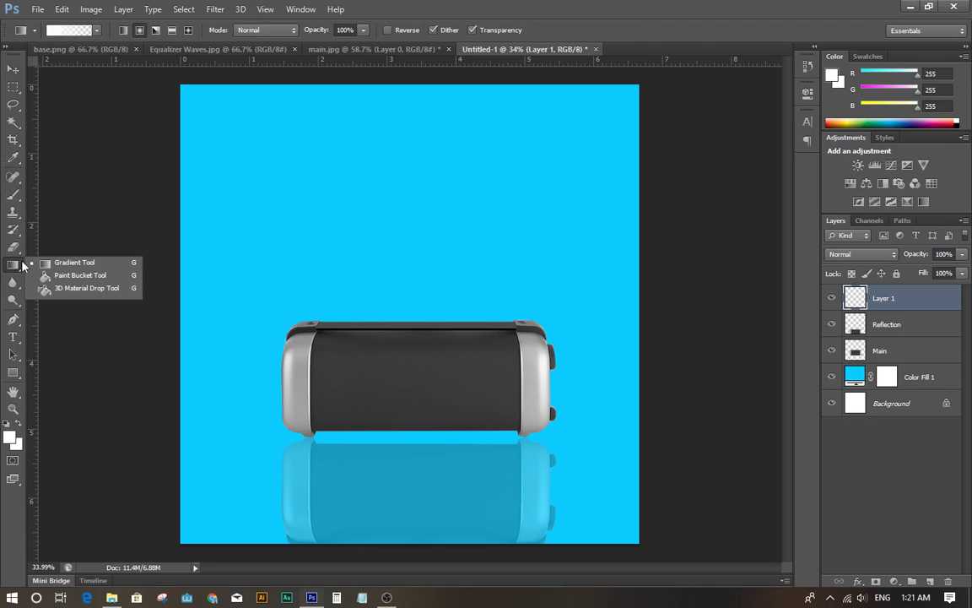
{"action": "left_click", "coordinate": [72, 266]}
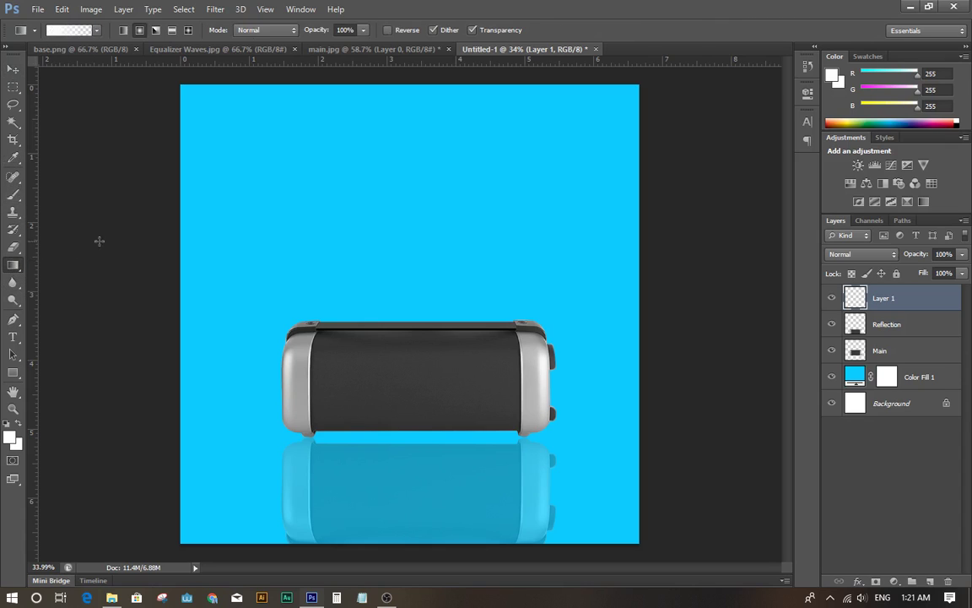
{"action": "left_click", "coordinate": [49, 32]}
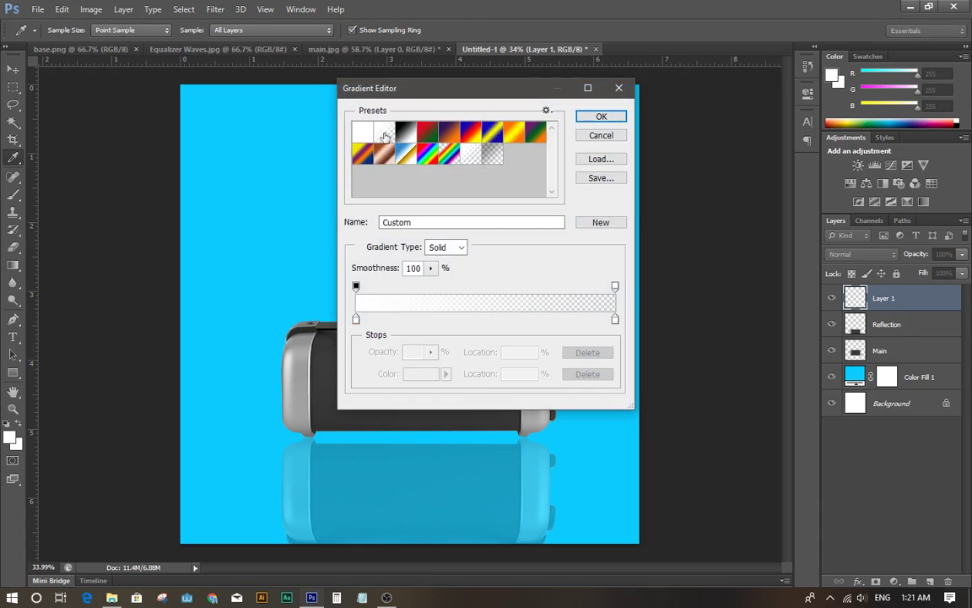
{"action": "left_click", "coordinate": [603, 118]}
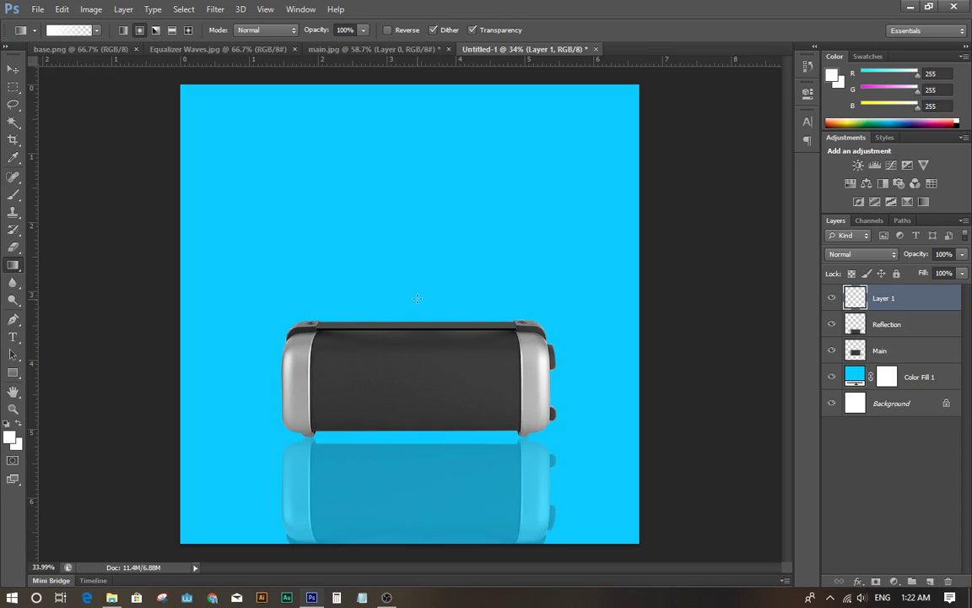
{"action": "left_click_drag", "start_coordinate": [420, 299], "coordinate": [426, 532]}
{"action": "left_click_drag", "start_coordinate": [428, 546], "coordinate": [428, 547]}
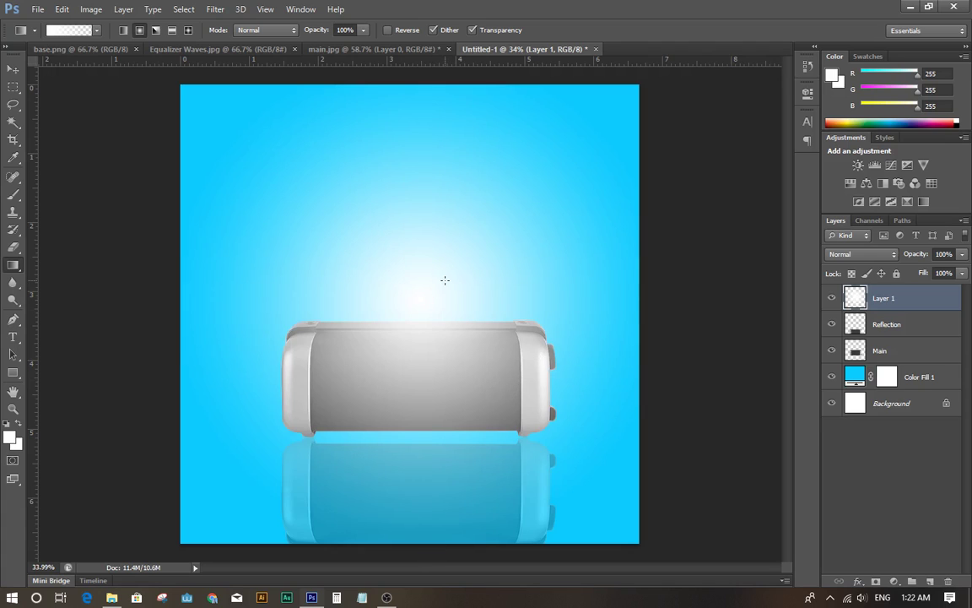
- Place the gradient layer directly beneath the Main layer and rename it as Radial Gradient
{"action": "key", "text": "v"}
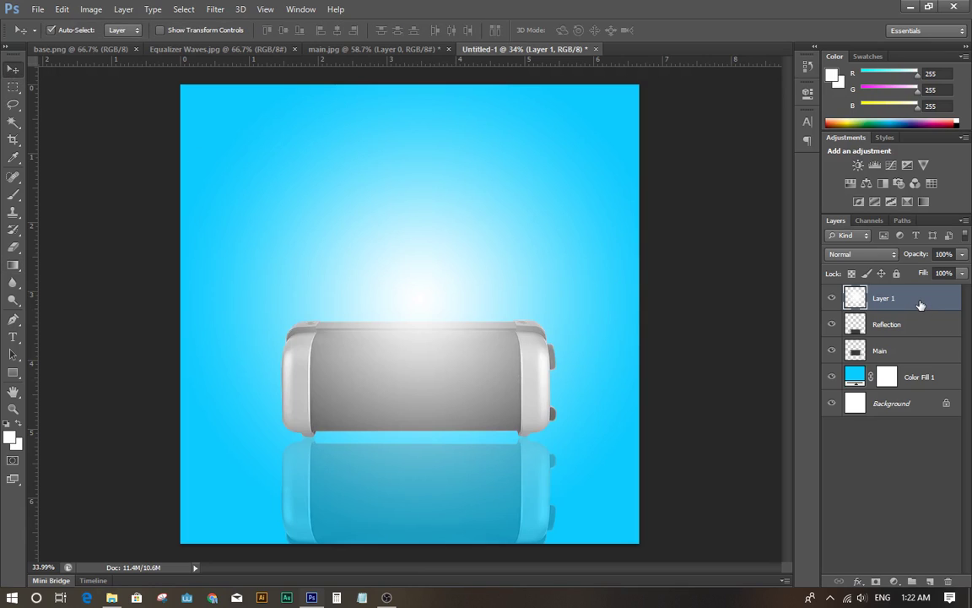
{"action": "left_click_drag", "start_coordinate": [919, 305], "coordinate": [928, 358]}
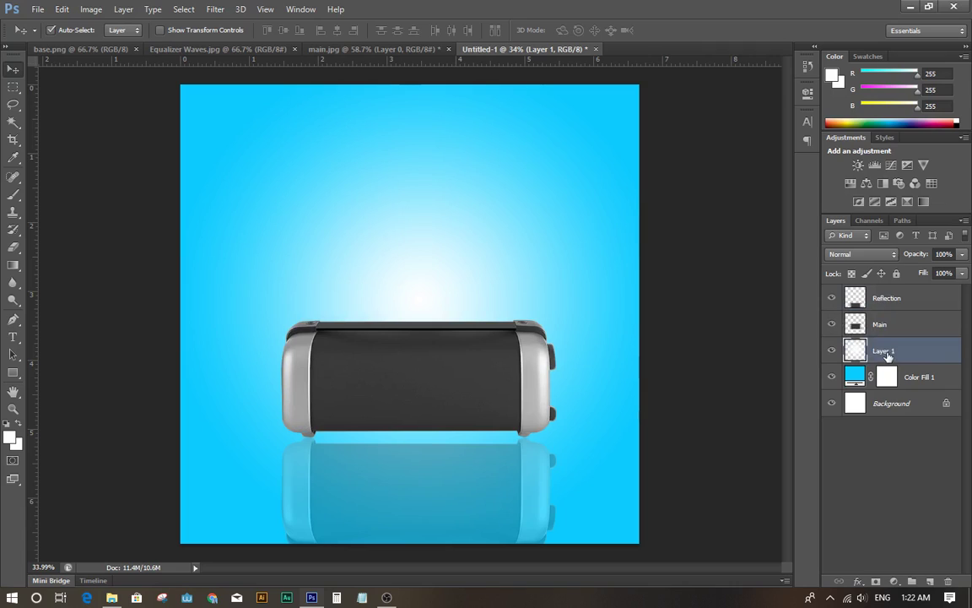
{"action": "double_click", "coordinate": [885, 351]}
{"action": "type", "text": "Radial Gradient"}
{"action": "key", "text": "Return"}
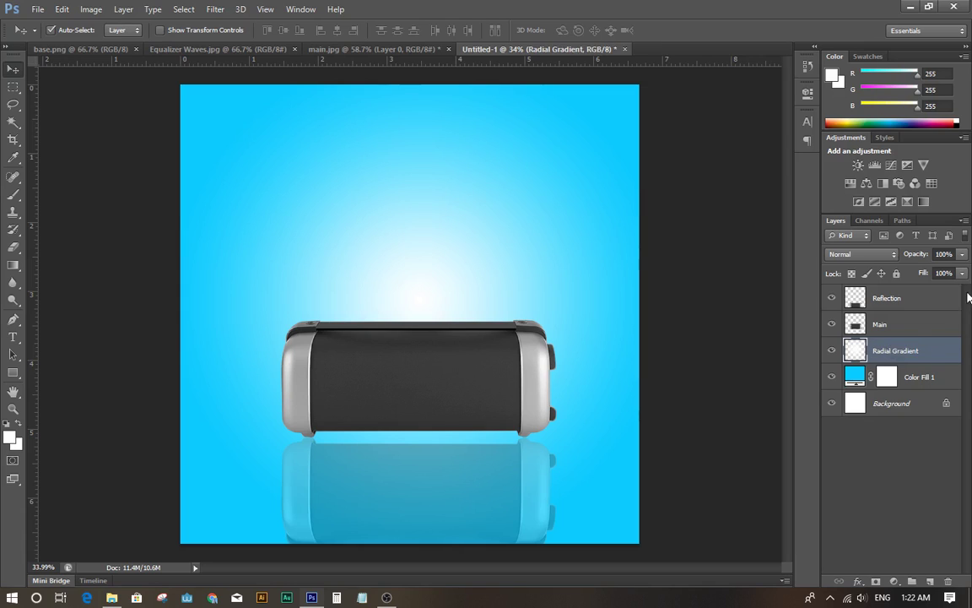
{"action": "left_click", "coordinate": [710, 319]}
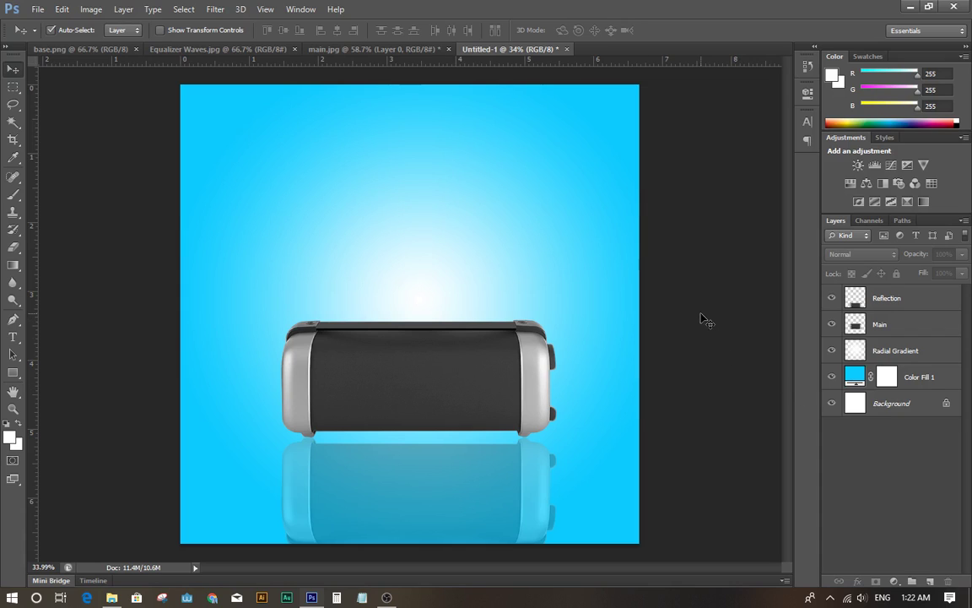
- Add a new layer above Reflection and set up the Brush tool with a soft round 200 px tip
{"action": "left_click", "coordinate": [930, 582]}
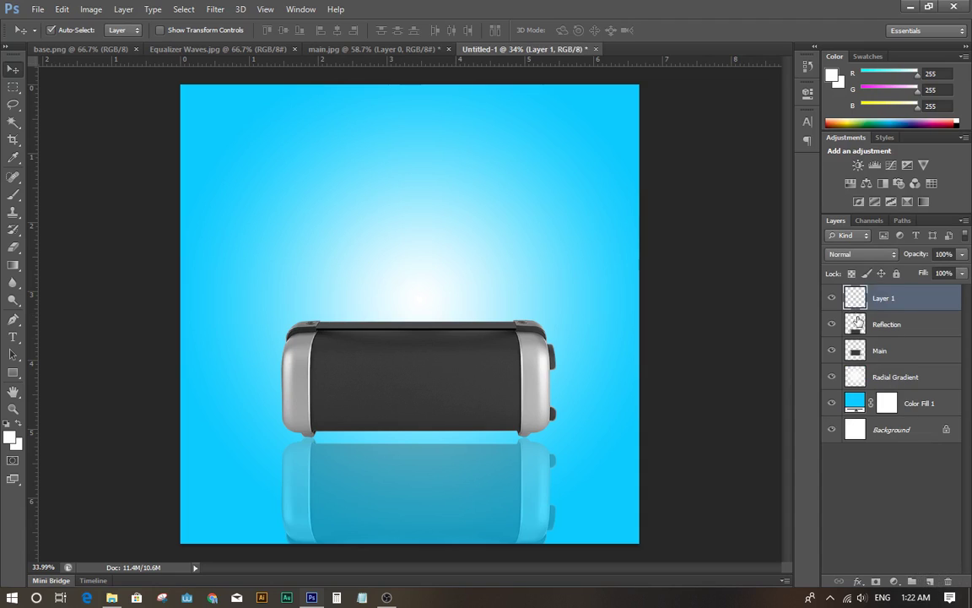
{"action": "left_click", "coordinate": [13, 201]}
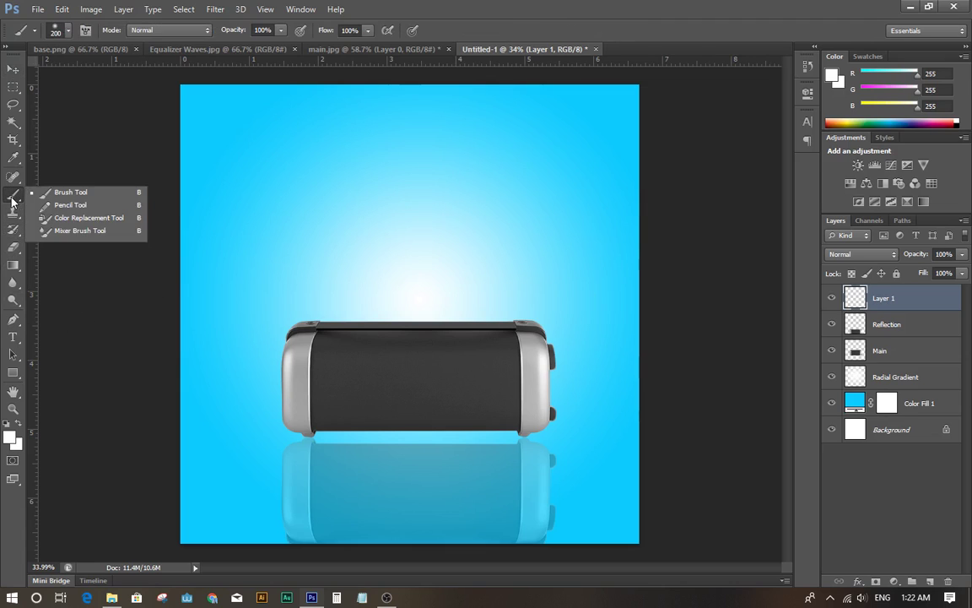
{"action": "left_click", "coordinate": [74, 177]}
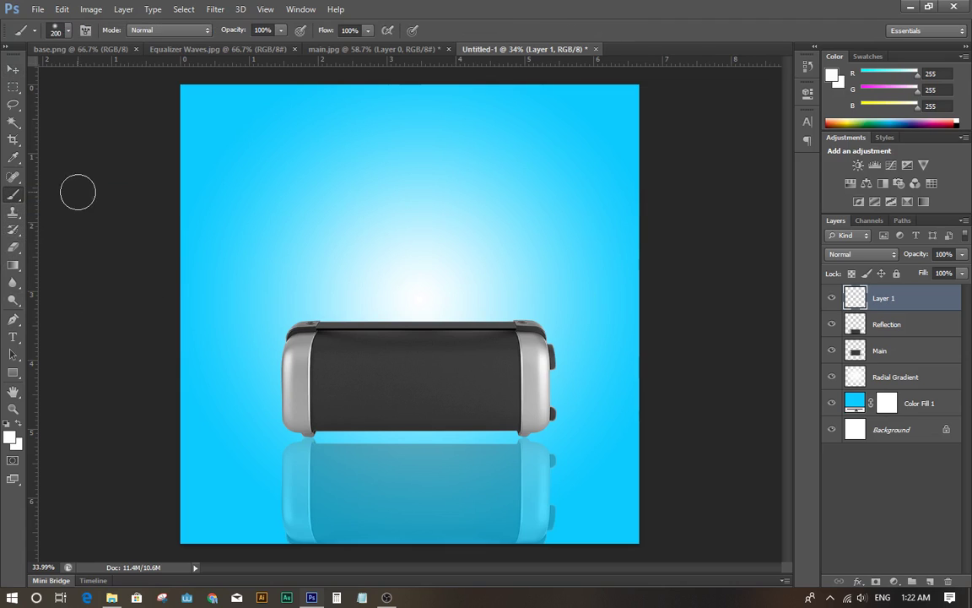
{"action": "right_click", "coordinate": [404, 312]}
{"action": "left_click", "coordinate": [538, 330]}
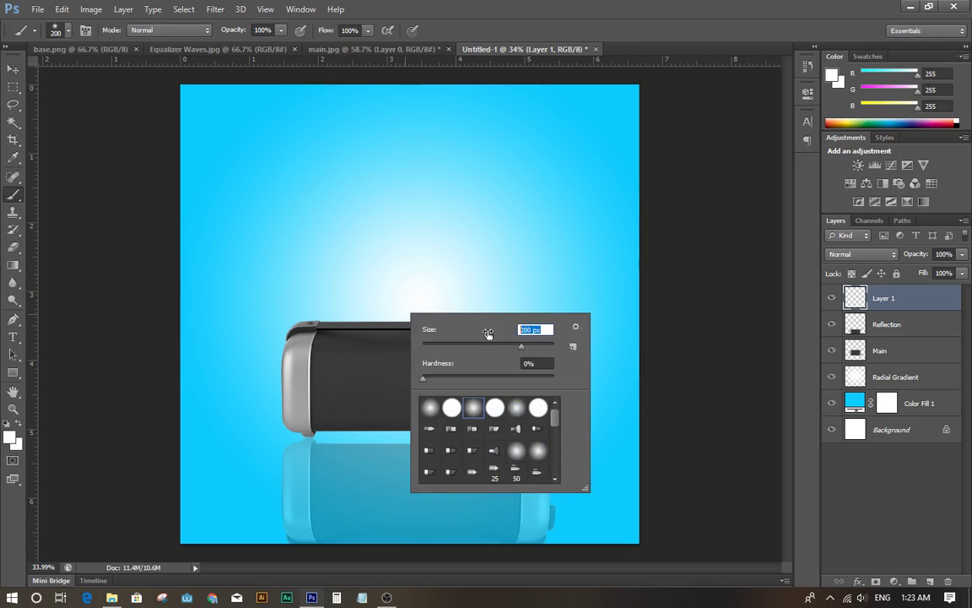
{"action": "key", "text": "BackSpace"}
{"action": "type", "text": "200"}
{"action": "key", "text": "Return"}
{"action": "right_click", "coordinate": [469, 293]}
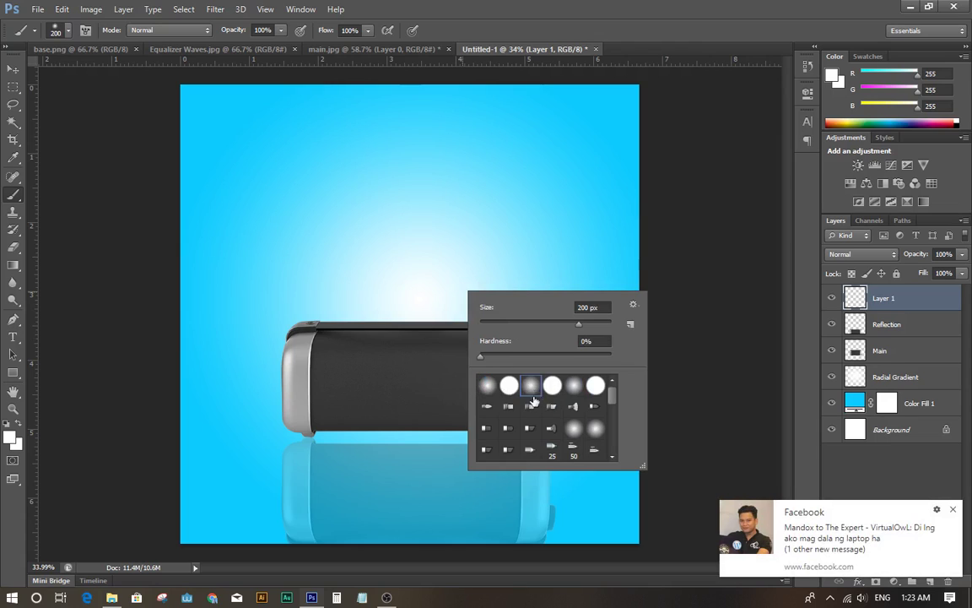
{"action": "key", "text": "Return"}
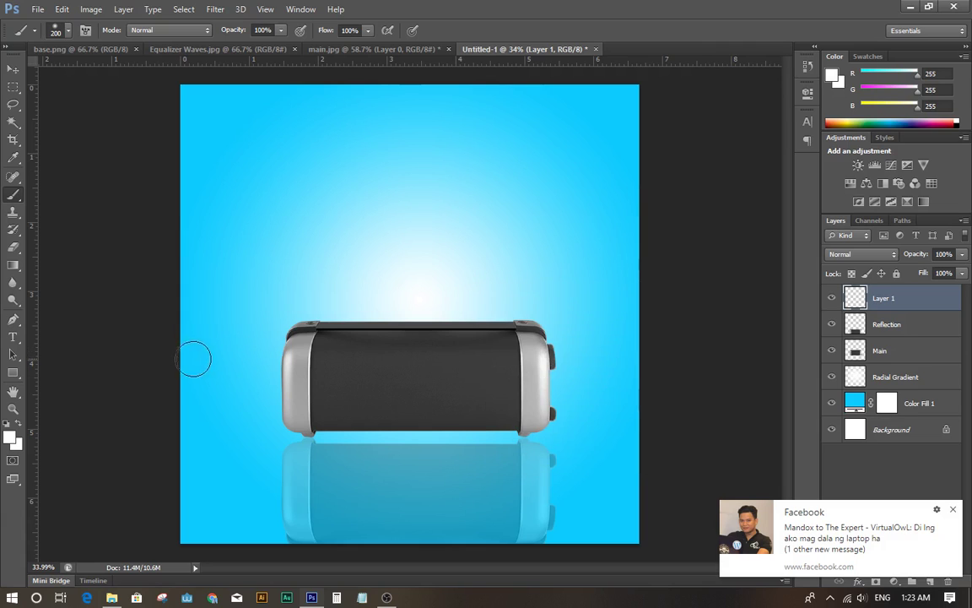
- Rename the new empty layer as light
{"action": "double_click", "coordinate": [885, 298]}
{"action": "type", "text": "light"}
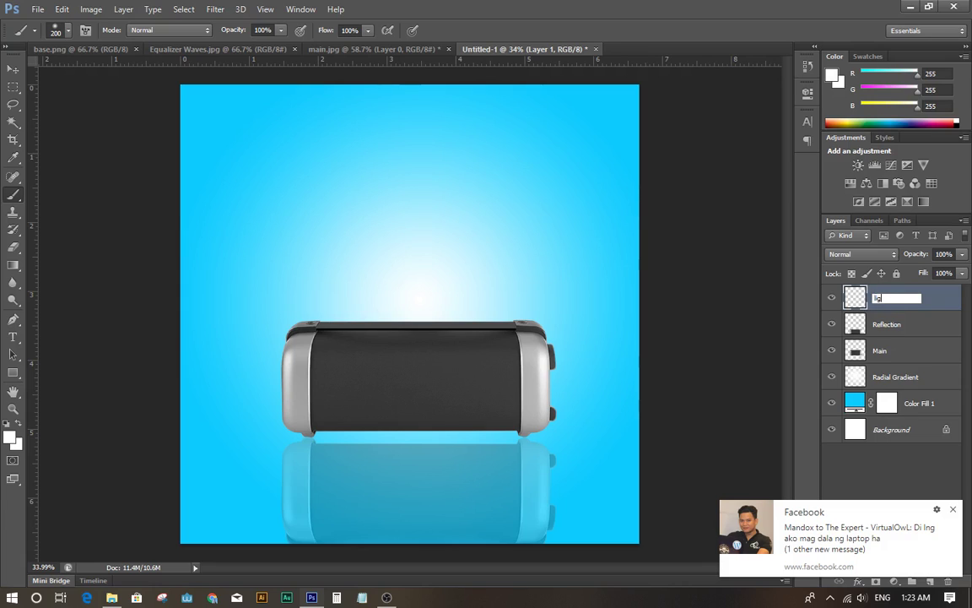
{"action": "key", "text": "Return"}
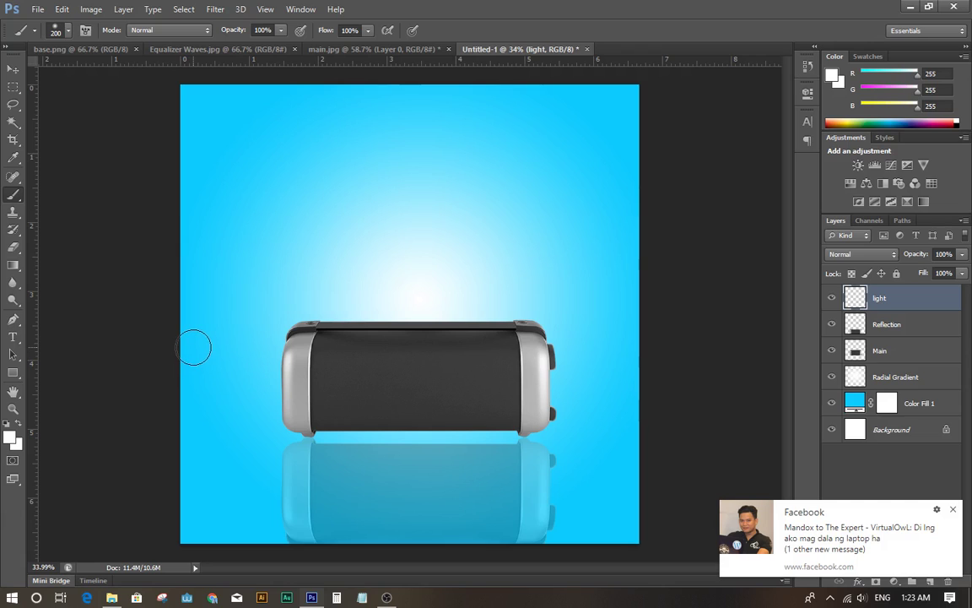
- Paint a white horizontal brush stroke across the full canvas width over the speaker's upper half and move it slightly down
{"action": "mouse_move", "coordinate": [193, 346]}
{"action": "left_mouse_down"}
{"action": "mouse_move", "coordinate": [582, 339]}
{"action": "mouse_move", "coordinate": [653, 345]}
{"action": "mouse_move", "coordinate": [648, 355]}
{"action": "left_mouse_up"}
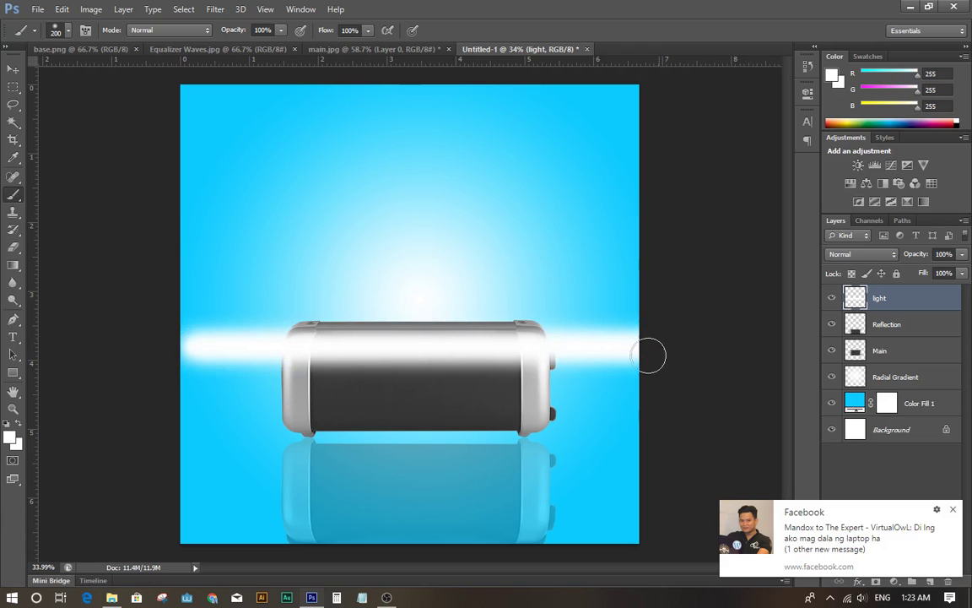
{"action": "left_click", "coordinate": [13, 68]}
{"action": "mouse_move", "coordinate": [492, 358]}
{"action": "left_mouse_down"}
{"action": "mouse_move", "coordinate": [481, 364]}
{"action": "mouse_move", "coordinate": [497, 369]}
{"action": "left_mouse_up"}
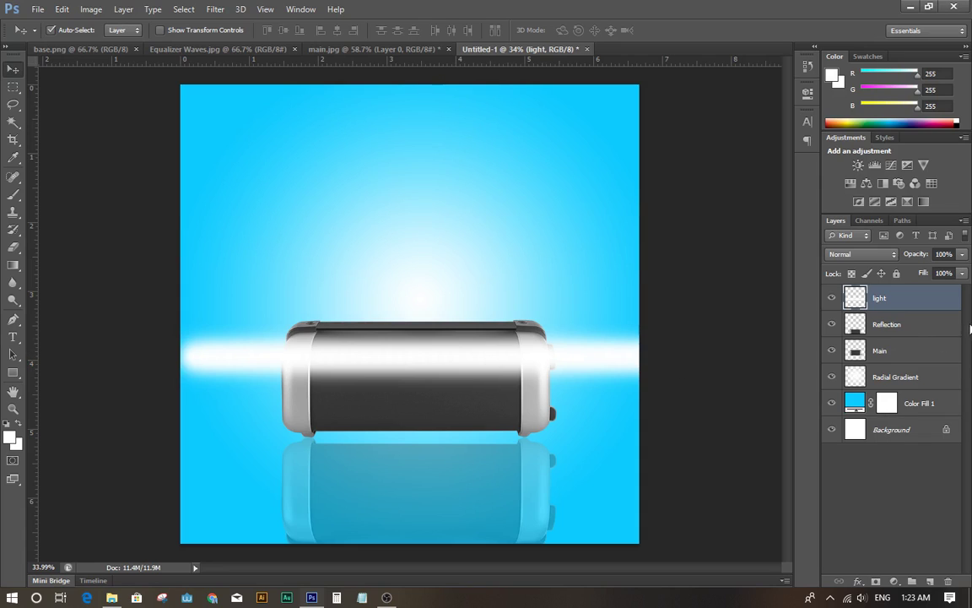
- Set the light layer's opacity to 30%
{"action": "left_click", "coordinate": [942, 254]}
{"action": "type", "text": "30"}
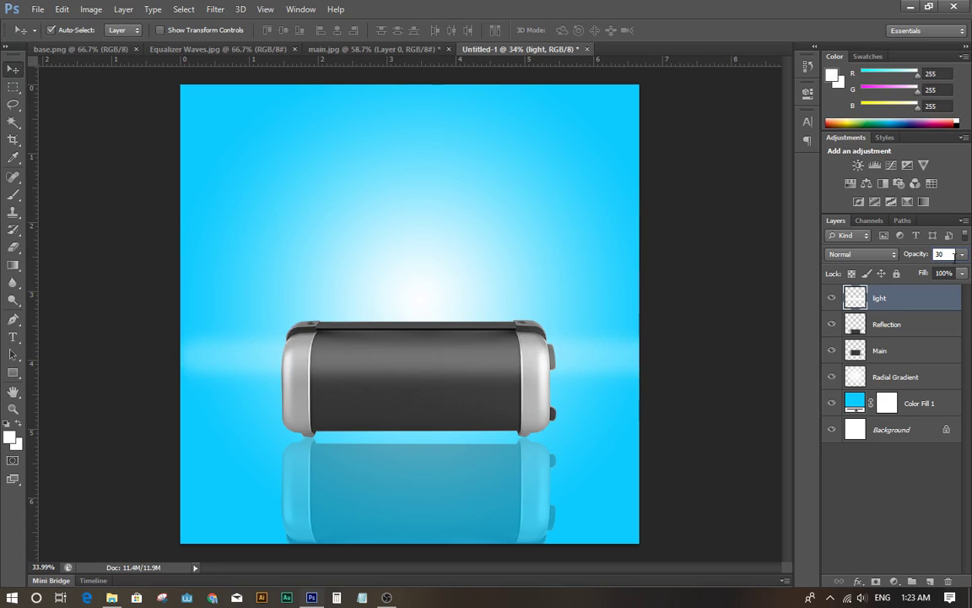
{"action": "key", "text": "Return"}
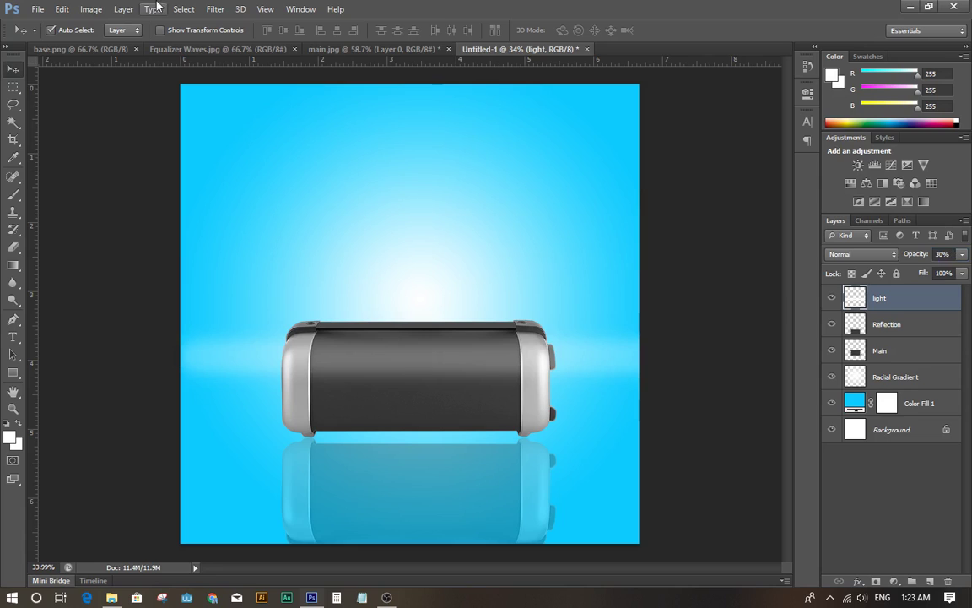
{"action": "left_click", "coordinate": [225, 269]}
{"action": "left_click_drag", "start_coordinate": [450, 374], "coordinate": [449, 364]}
{"action": "left_click", "coordinate": [679, 391]}
{"action": "left_click", "coordinate": [579, 355]}
{"action": "mouse_move", "coordinate": [494, 361]}
{"action": "left_mouse_down"}
{"action": "mouse_move", "coordinate": [497, 338]}
{"action": "mouse_move", "coordinate": [499, 355]}
{"action": "left_mouse_up"}
- Move the Main layer above the Reflection layer so it sits directly under light, and select the light layer
{"action": "left_click_drag", "start_coordinate": [912, 343], "coordinate": [911, 318]}
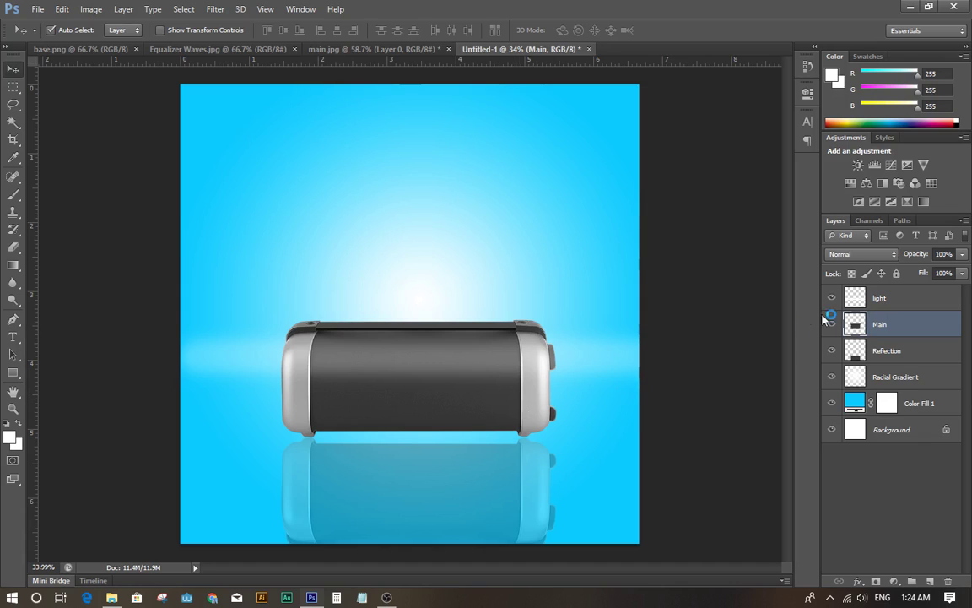
{"action": "left_click", "coordinate": [916, 306]}
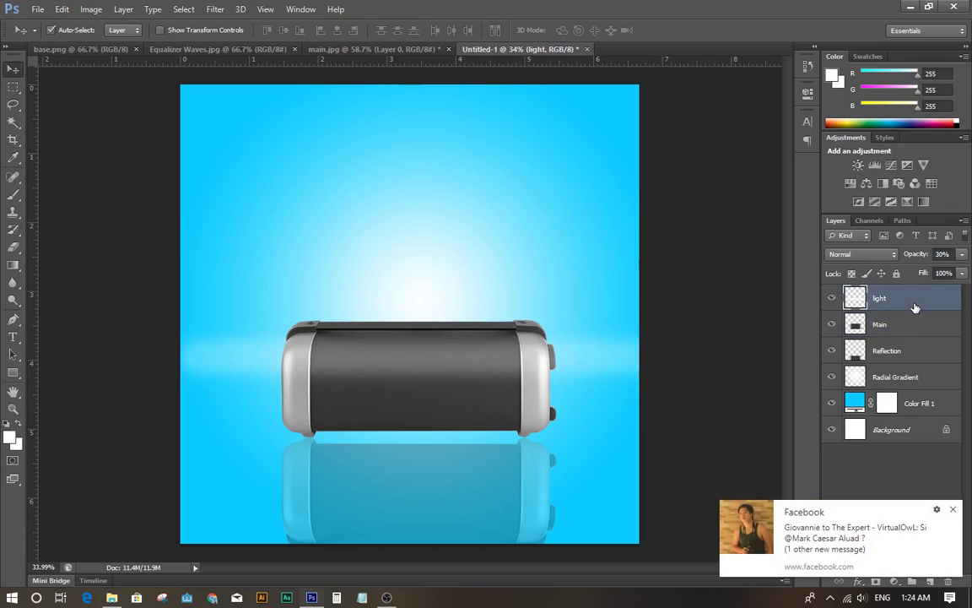
{"action": "left_click", "coordinate": [953, 508]}
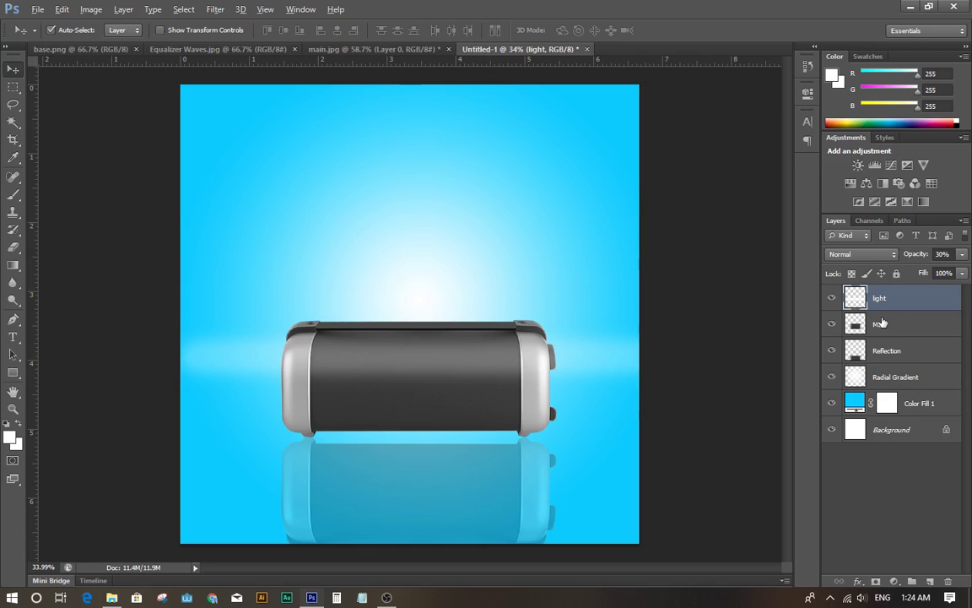
{"action": "key", "text": "alt"}
{"action": "left_click", "coordinate": [903, 327]}
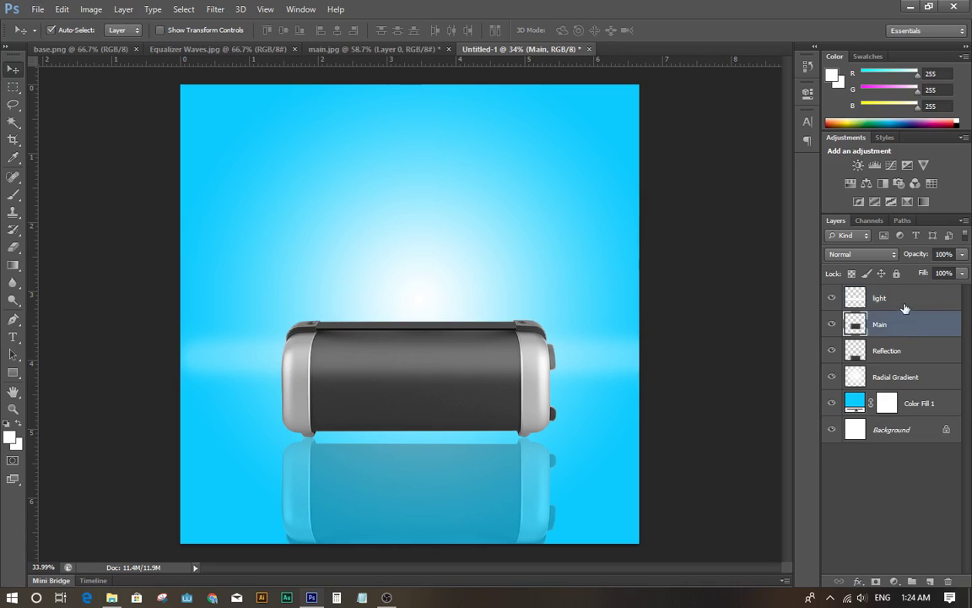
{"action": "left_click", "coordinate": [905, 304]}
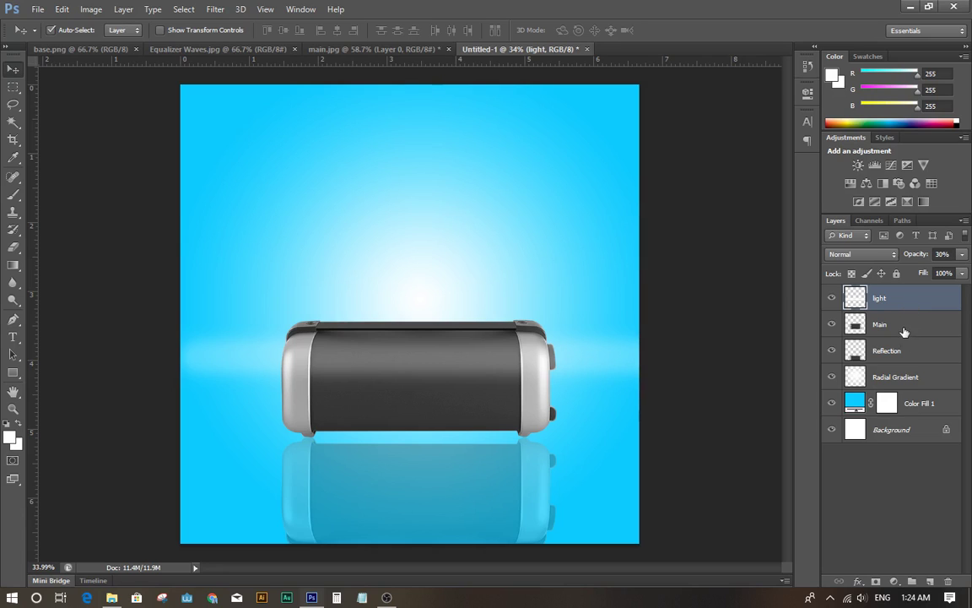
- Clip the light layer to the Main layer with a clipping mask so the highlight stays within the speaker, then deselect all layers
{"action": "left_click", "coordinate": [905, 329]}
{"action": "left_click", "coordinate": [903, 297]}
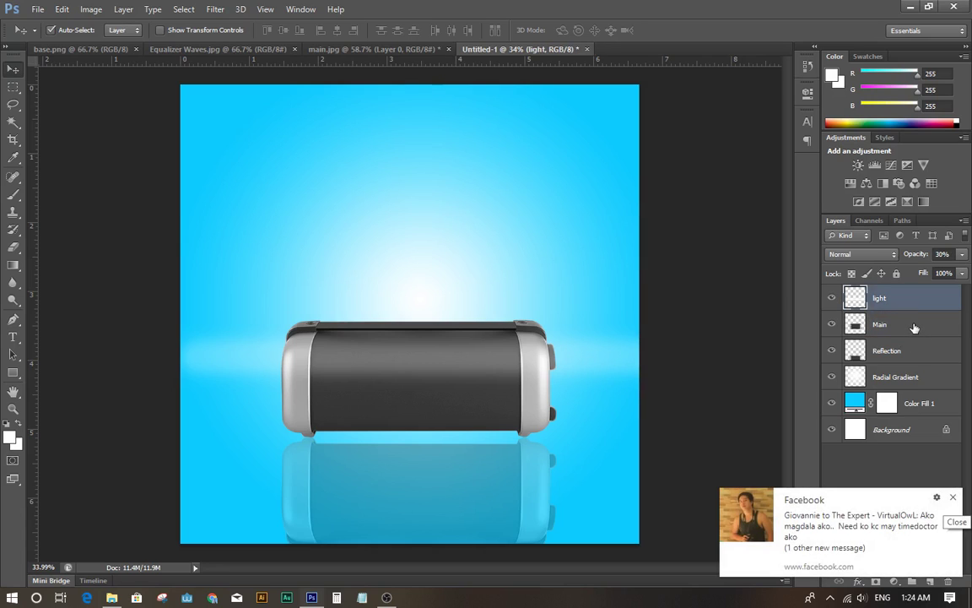
{"action": "left_click", "coordinate": [914, 328]}
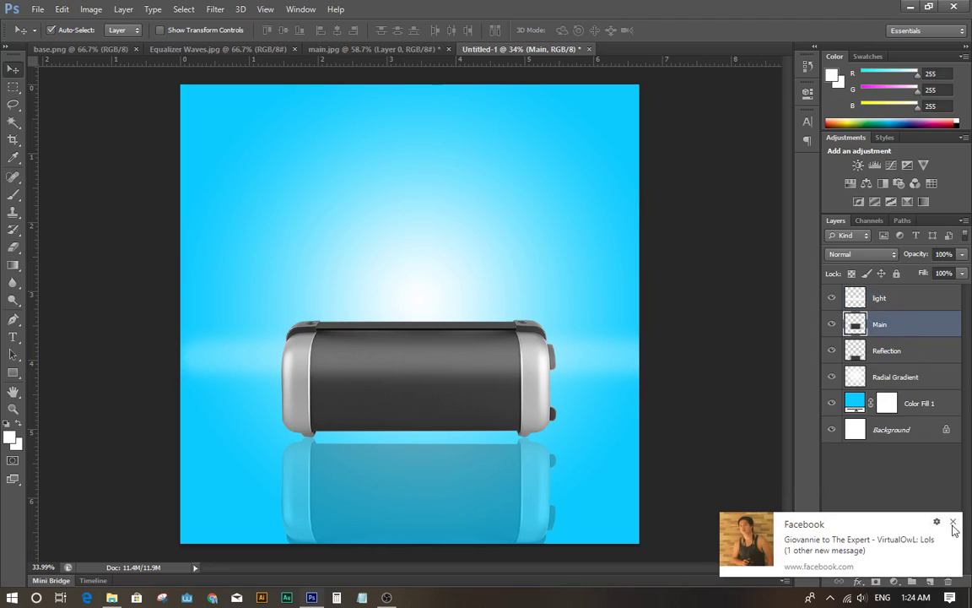
{"action": "left_click", "coordinate": [954, 522]}
{"action": "left_click", "coordinate": [902, 299]}
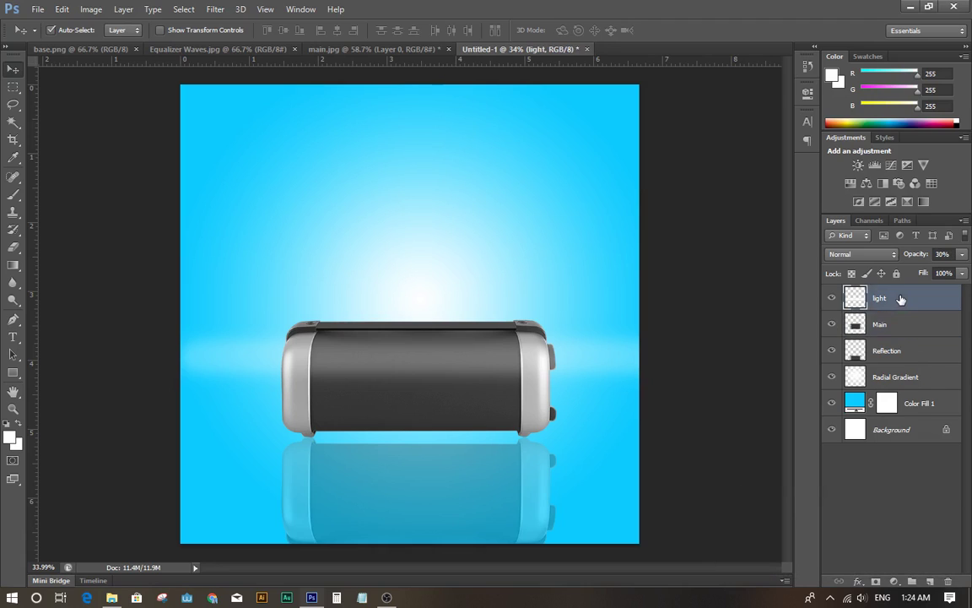
{"action": "left_click", "coordinate": [898, 330]}
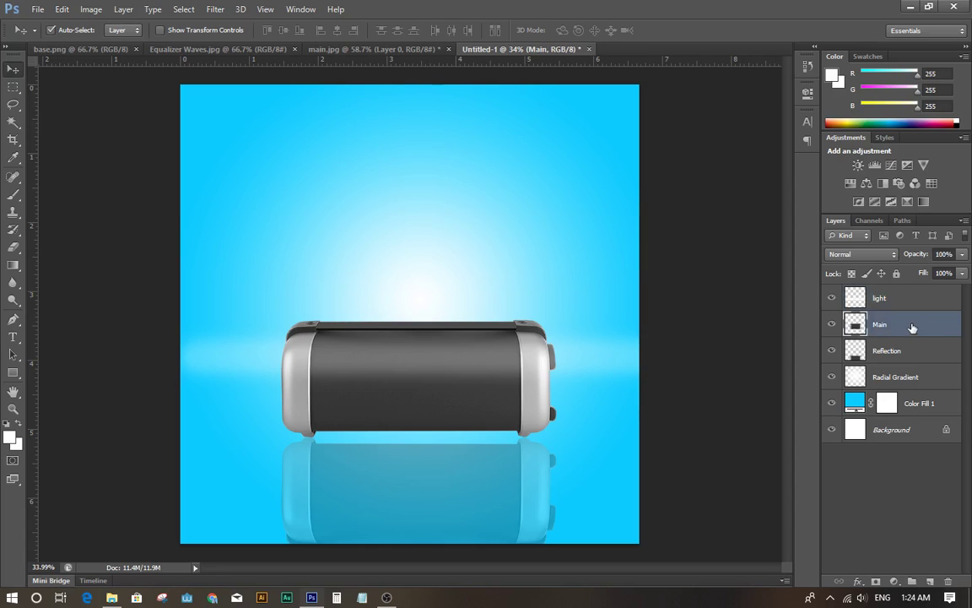
{"action": "left_click_drag", "start_coordinate": [888, 324], "coordinate": [885, 305]}
{"action": "left_click_drag", "start_coordinate": [886, 323], "coordinate": [883, 308]}
{"action": "left_click", "coordinate": [885, 307], "text": "alt"}
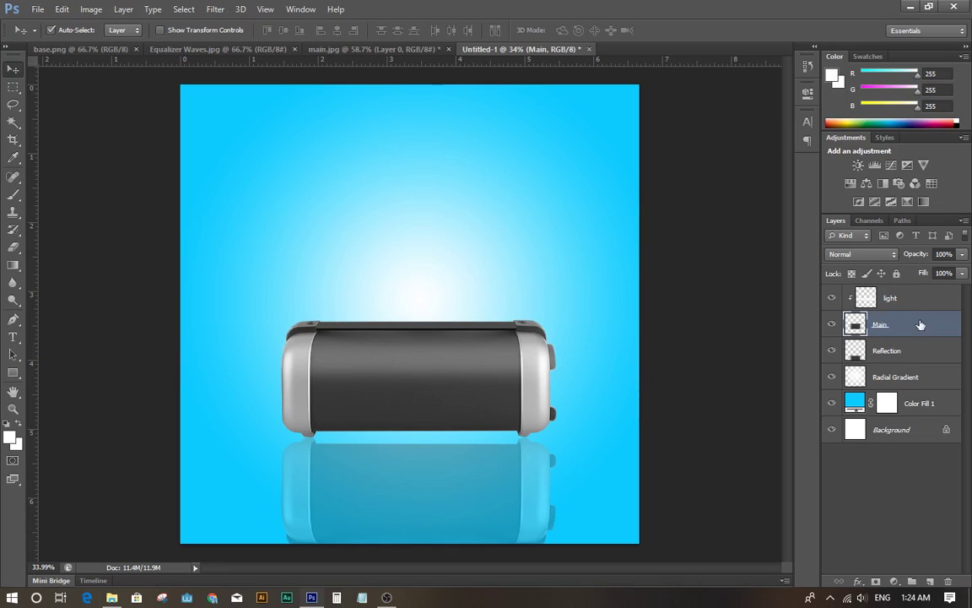
{"action": "left_click", "coordinate": [453, 364]}
{"action": "key", "text": "3"}
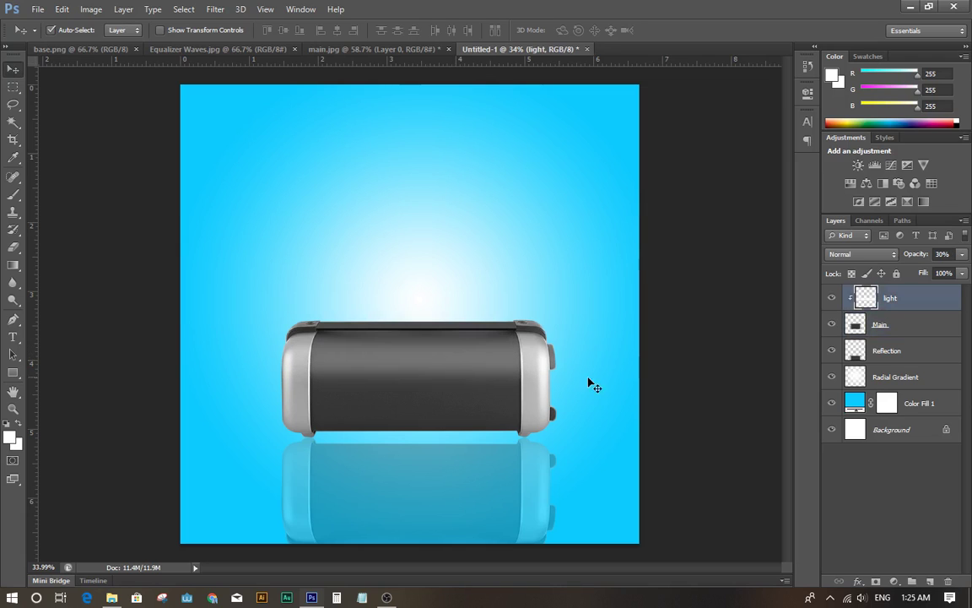
{"action": "left_click", "coordinate": [715, 359]}
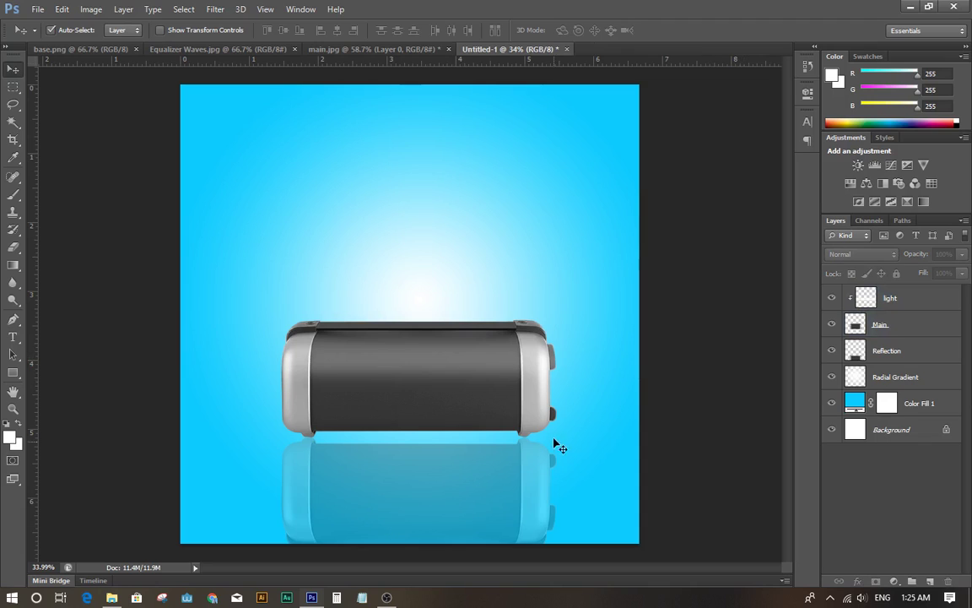
- Convert the locked background of Equalizer Waves.jpg into a regular layer and copy it into Untitled-1, over the speaker
{"action": "left_click", "coordinate": [182, 51]}
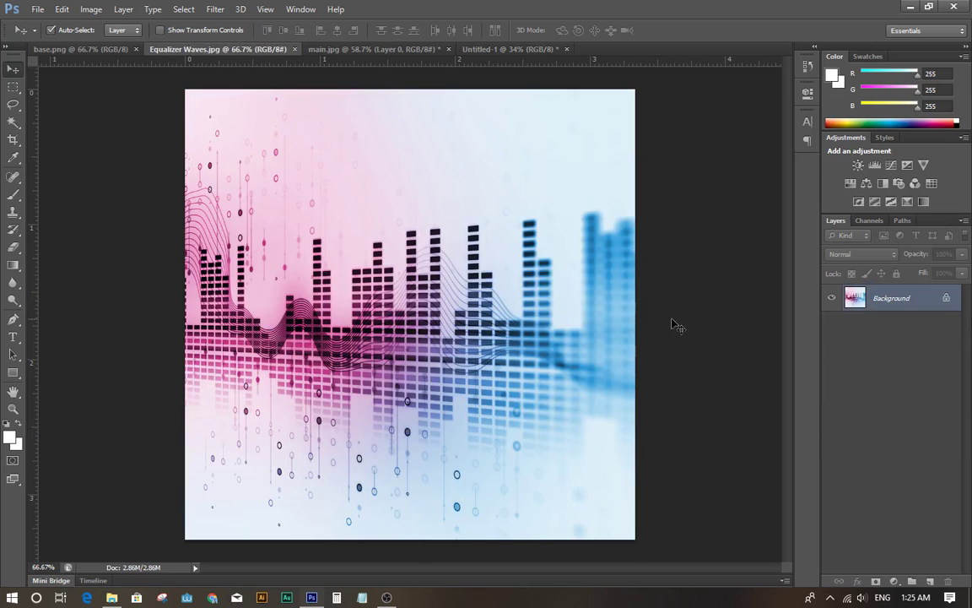
{"action": "double_click", "coordinate": [941, 302]}
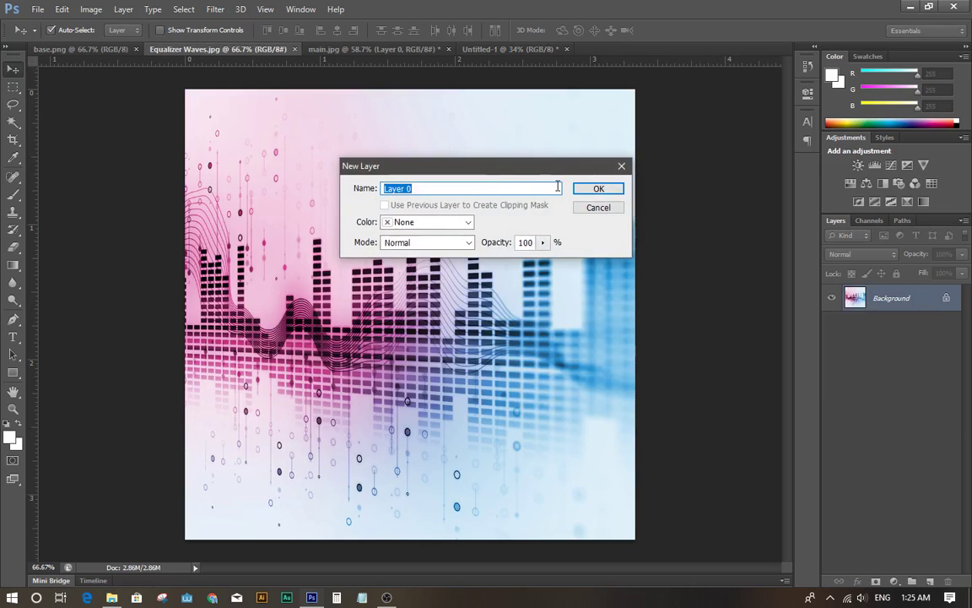
{"action": "key", "text": "Return"}
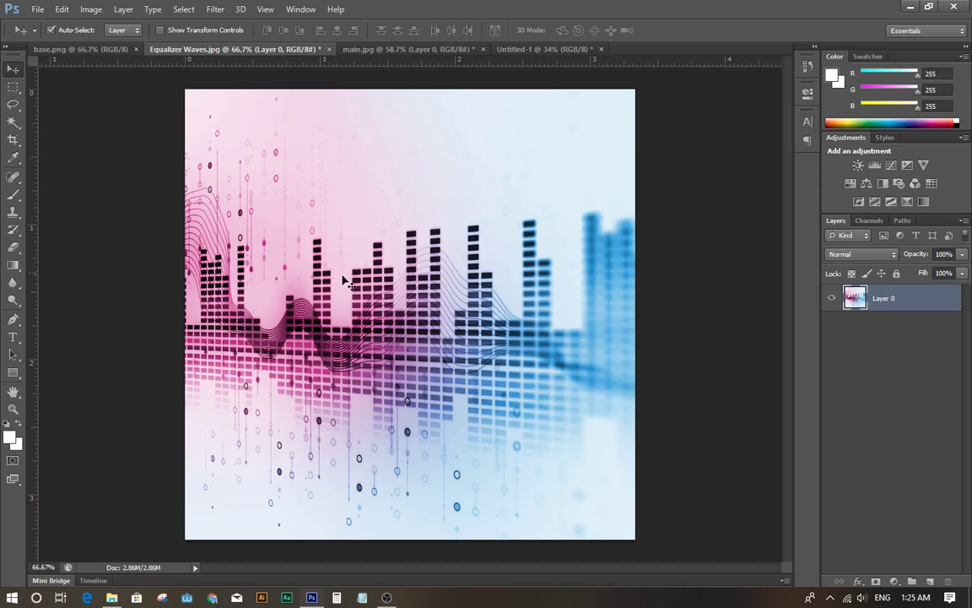
{"action": "left_click_drag", "start_coordinate": [346, 282], "coordinate": [321, 229]}
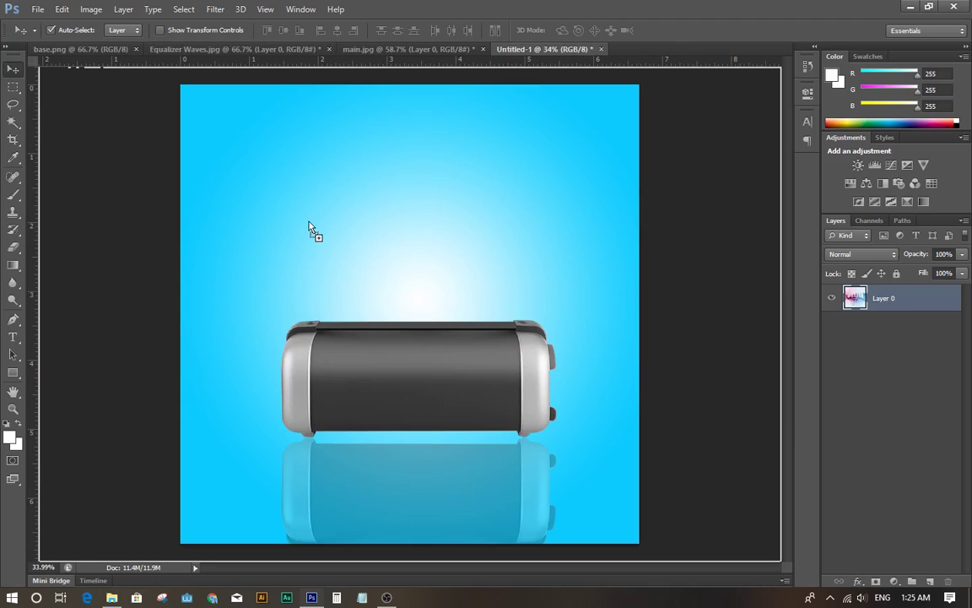
{"action": "left_click_drag", "start_coordinate": [309, 228], "coordinate": [310, 223]}
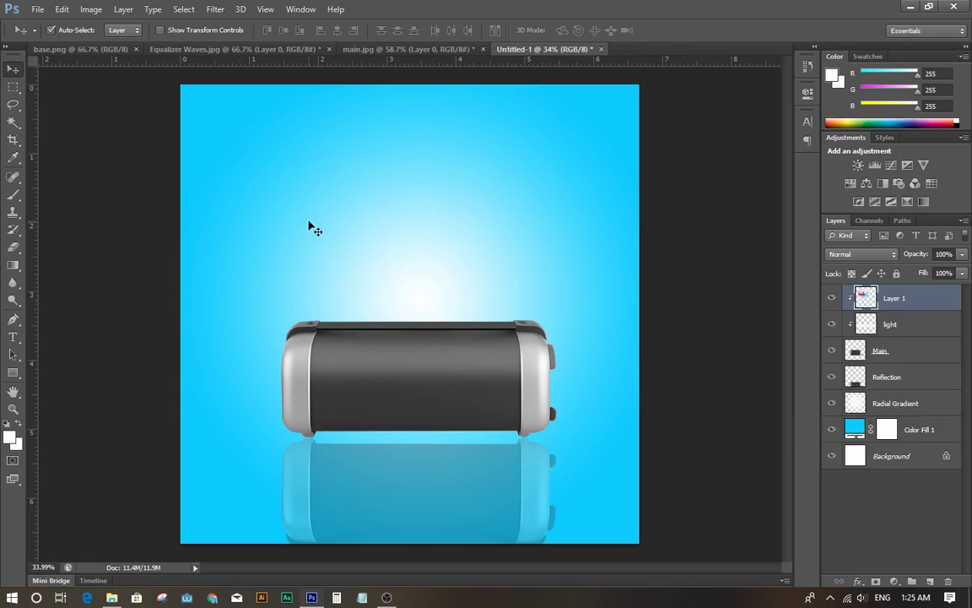
{"action": "left_click_drag", "start_coordinate": [399, 352], "coordinate": [475, 477]}
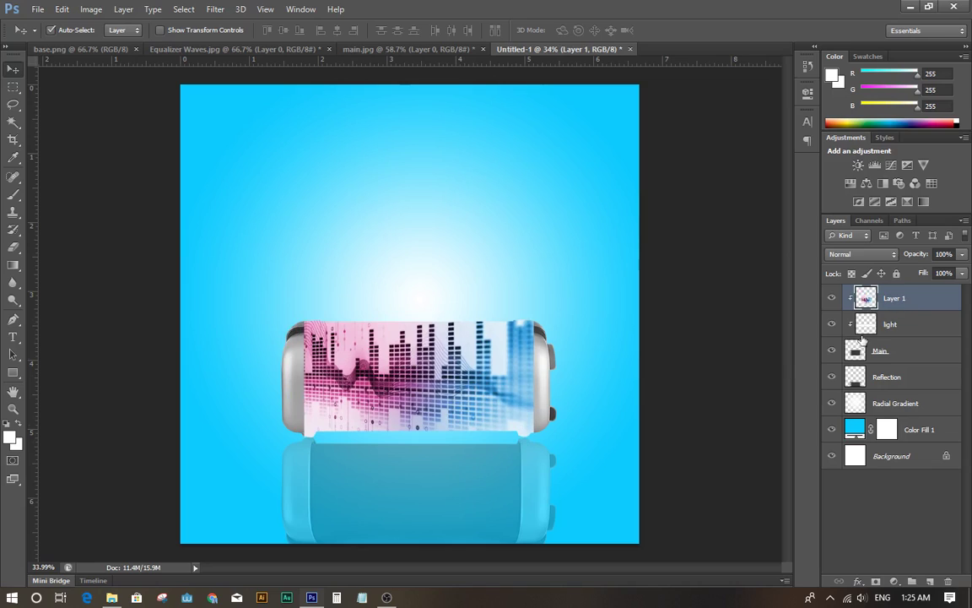
- Release the equalizer image layer, Layer 1, from the clipping mask on the Main layer
{"action": "left_click", "coordinate": [926, 326]}
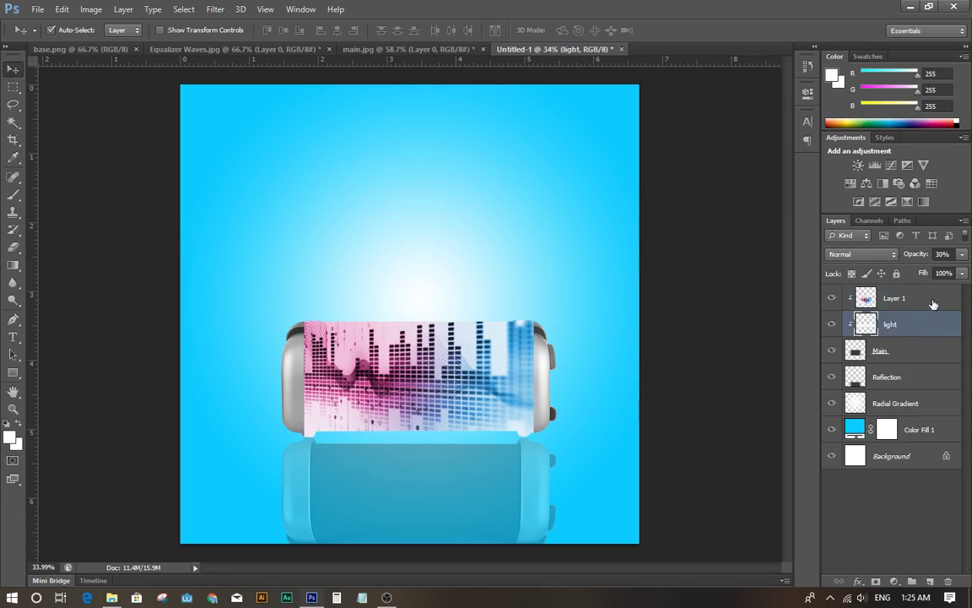
{"action": "left_click", "coordinate": [933, 302]}
{"action": "left_click", "coordinate": [932, 328]}
{"action": "left_click", "coordinate": [927, 353]}
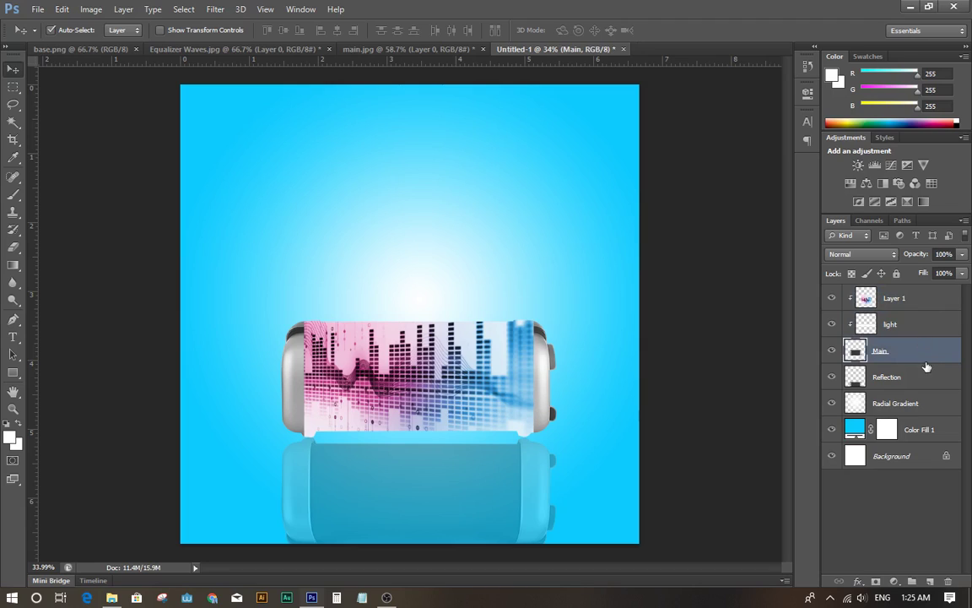
{"action": "left_click", "coordinate": [933, 302]}
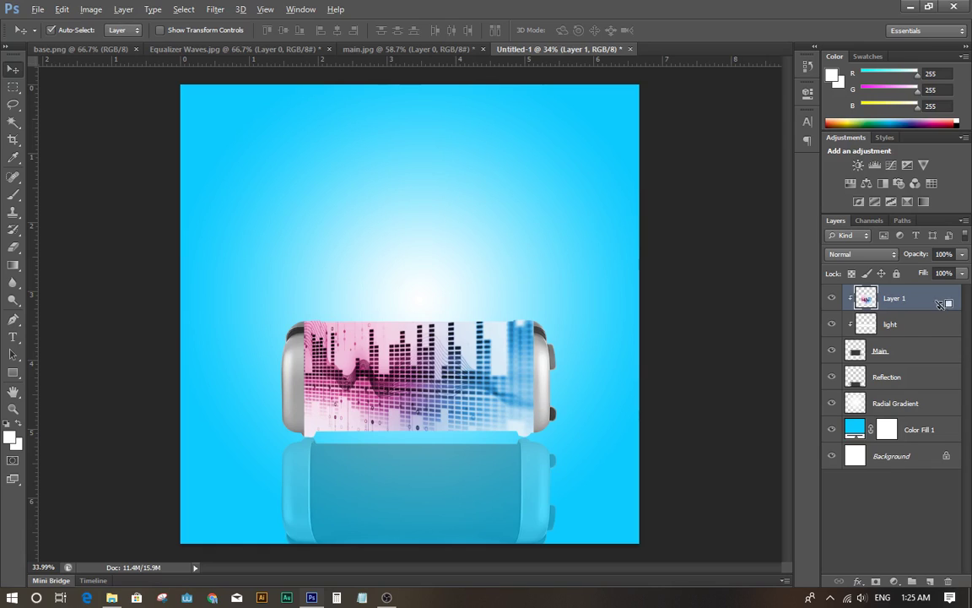
{"action": "left_click_drag", "start_coordinate": [933, 302], "coordinate": [891, 305]}
{"action": "left_click_drag", "start_coordinate": [892, 306], "coordinate": [890, 315]}
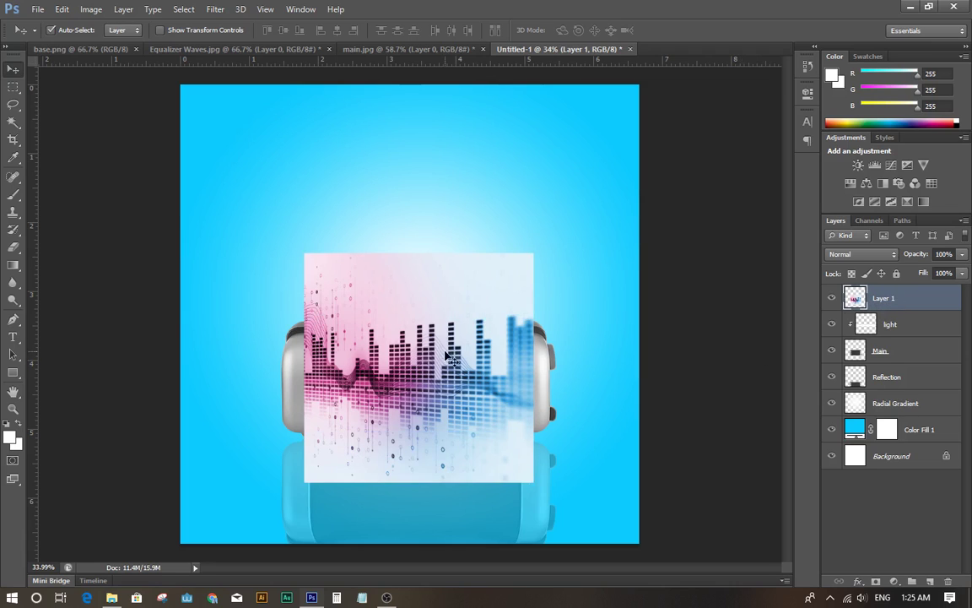
- Align the equalizer image with the canvas's upper-left corner and scale it up to cover the full canvas
{"action": "left_click_drag", "start_coordinate": [380, 332], "coordinate": [300, 206]}
{"action": "key", "text": "ctrl+t"}
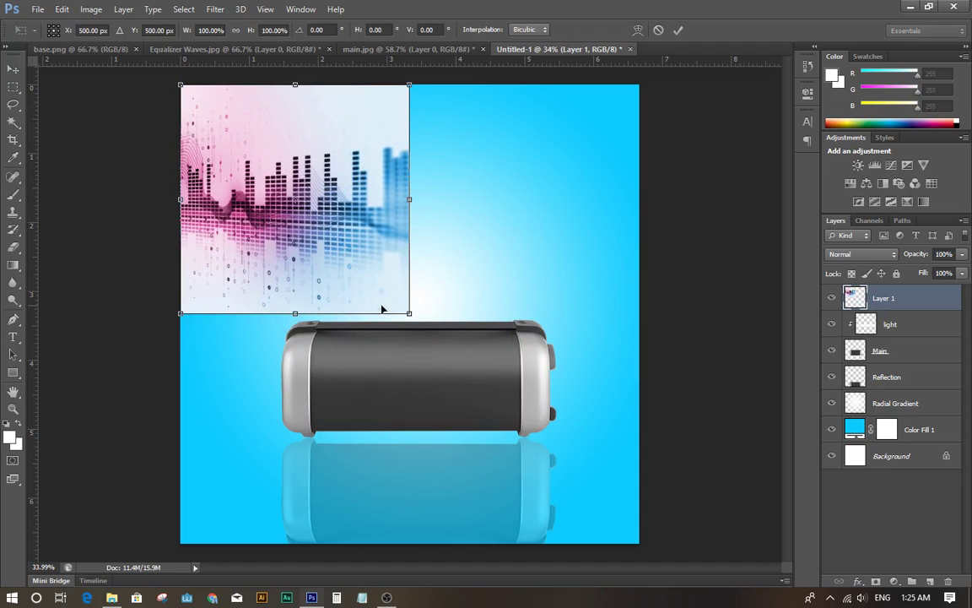
{"action": "left_click_drag", "start_coordinate": [409, 313], "coordinate": [642, 545]}
{"action": "key", "text": "Return"}
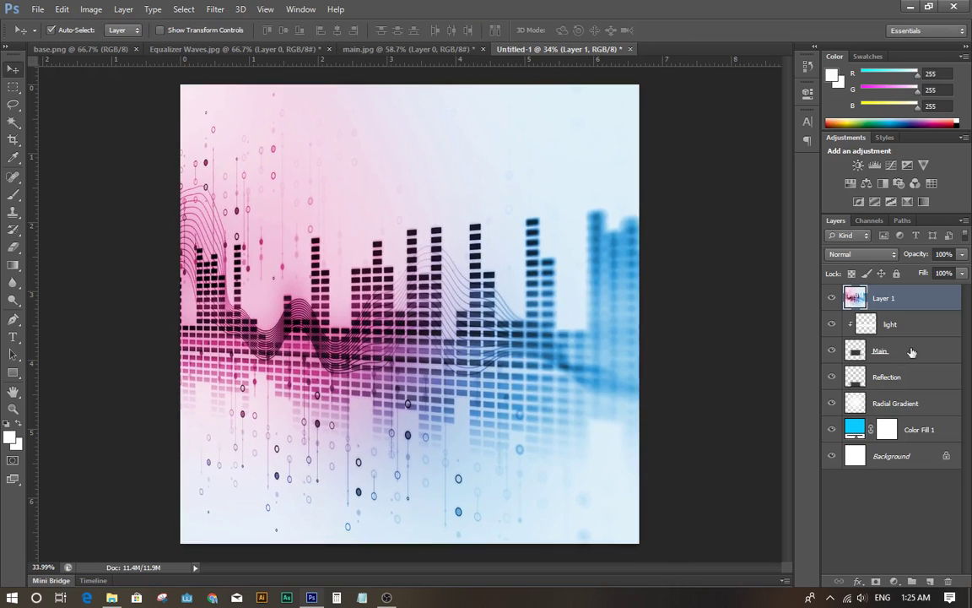
- Move Layer 1 between the Reflection and Radial Gradient layers and set its opacity to 30%
{"action": "mouse_move", "coordinate": [920, 298]}
{"action": "left_mouse_down"}
{"action": "mouse_move", "coordinate": [930, 327]}
{"action": "mouse_move", "coordinate": [925, 306]}
{"action": "left_mouse_up"}
{"action": "left_click_drag", "start_coordinate": [922, 304], "coordinate": [927, 390]}
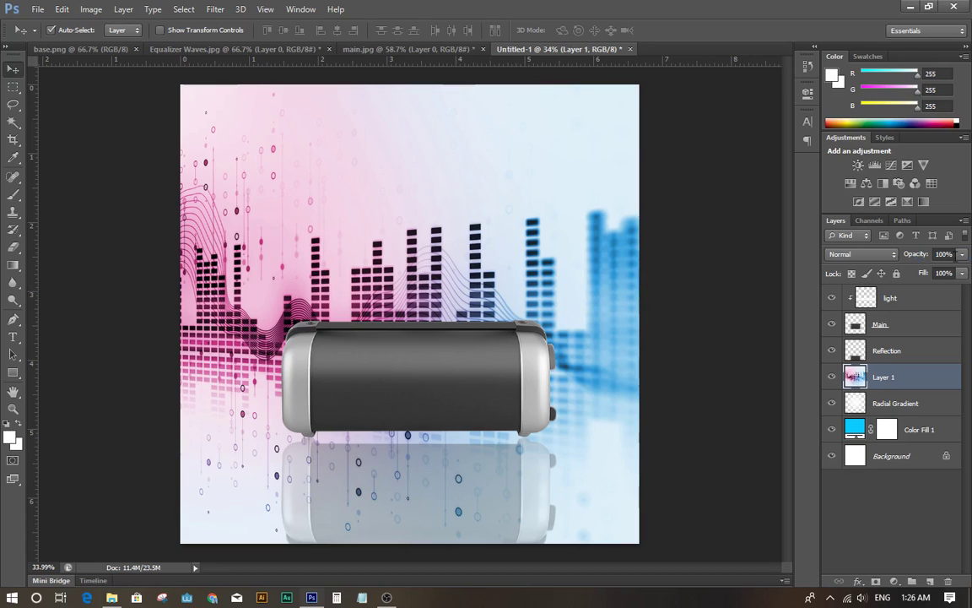
{"action": "left_click", "coordinate": [927, 257]}
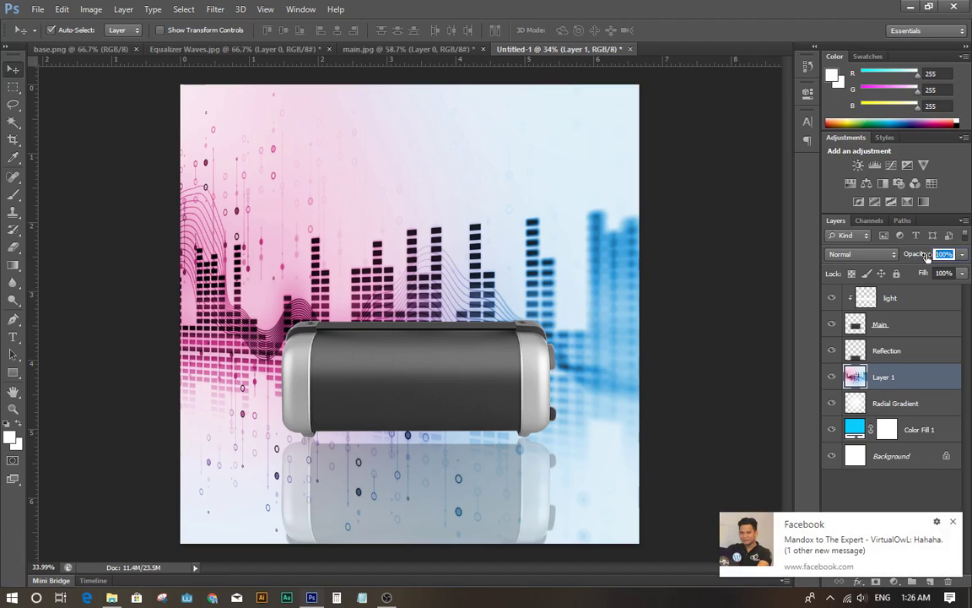
{"action": "type", "text": "30"}
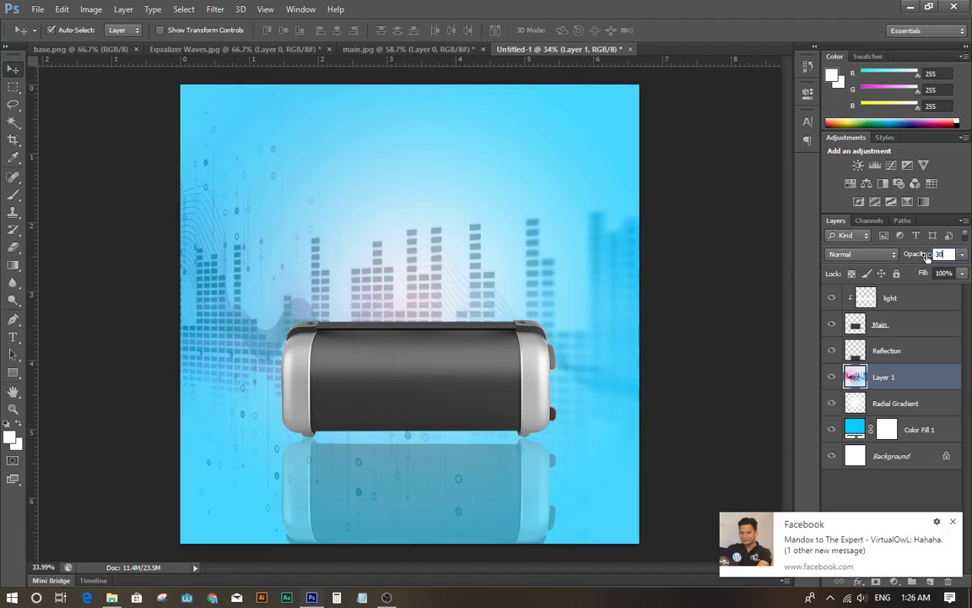
{"action": "key", "text": "Return"}
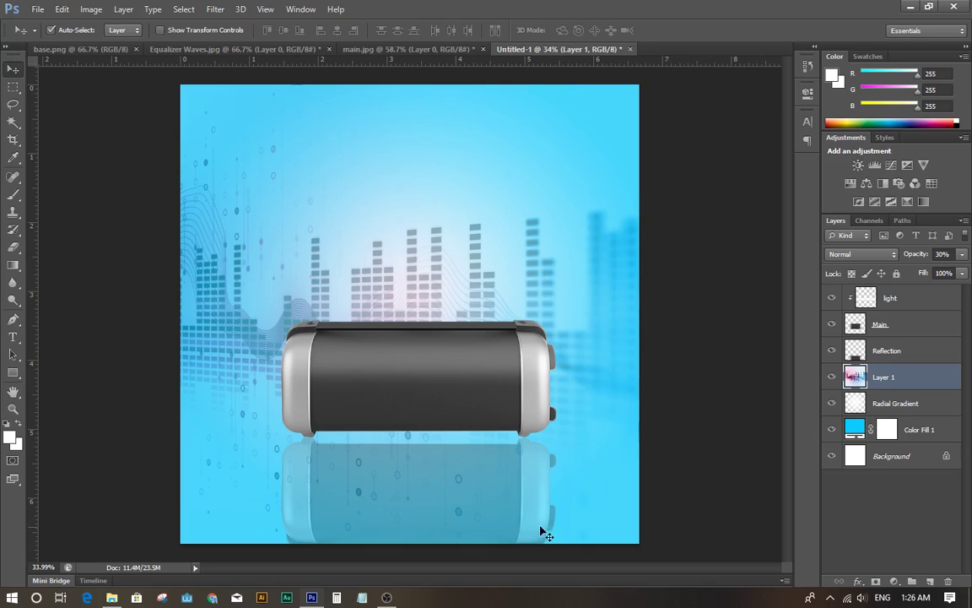
{"action": "left_click", "coordinate": [684, 416]}
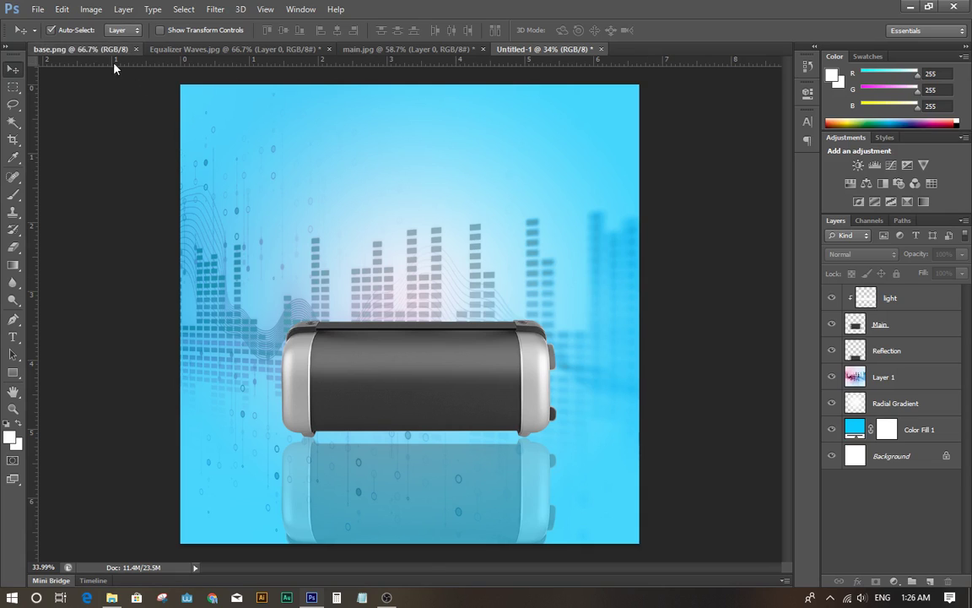
- Switch to base.png and convert its locked background into a regular layer with the default name Layer 0
{"action": "left_click", "coordinate": [93, 50]}
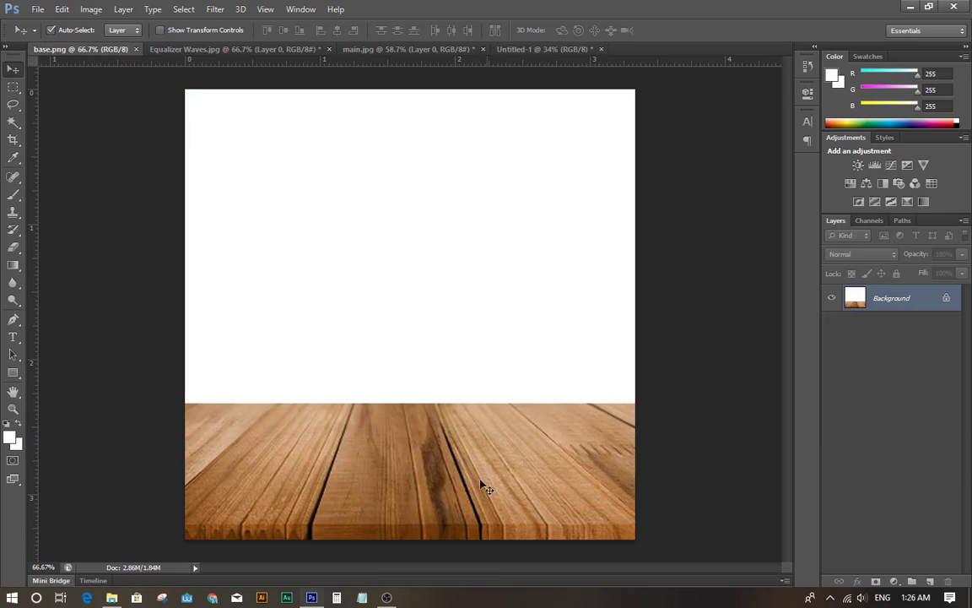
{"action": "double_click", "coordinate": [928, 302]}
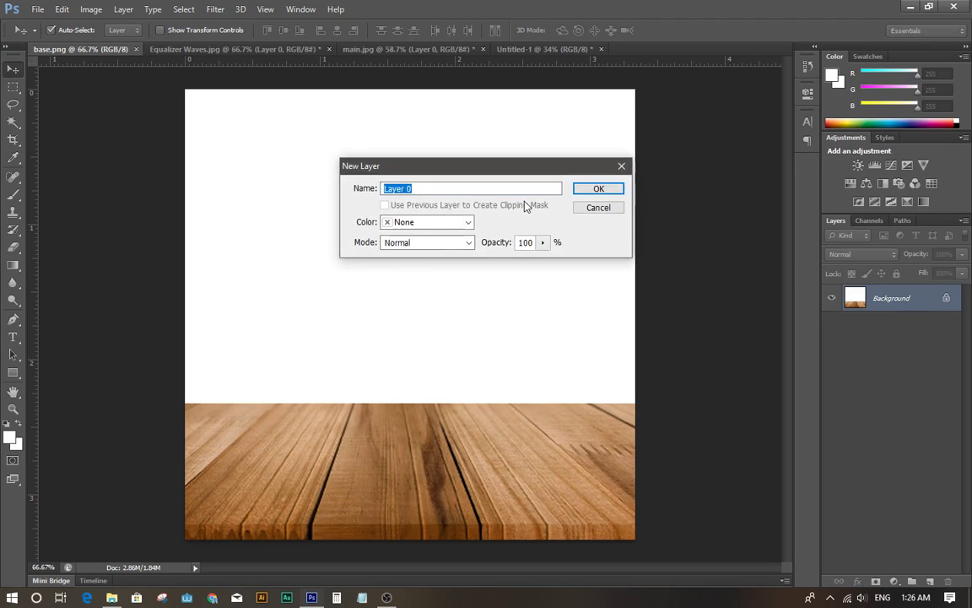
{"action": "key", "text": "Return"}
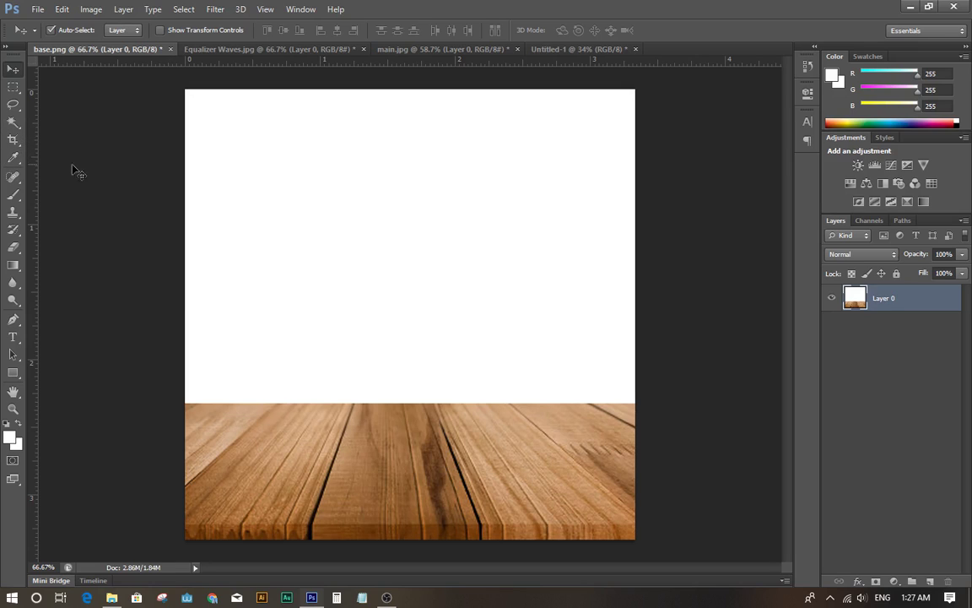
- Select the white area above the wooden planks with the Magic Wand and delete it
{"action": "left_click", "coordinate": [12, 123]}
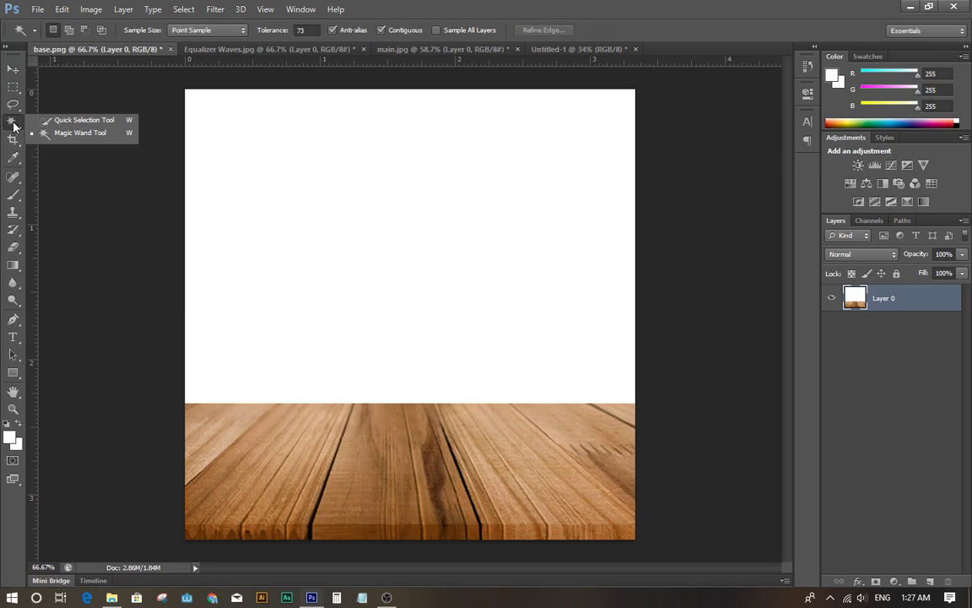
{"action": "left_click", "coordinate": [65, 135]}
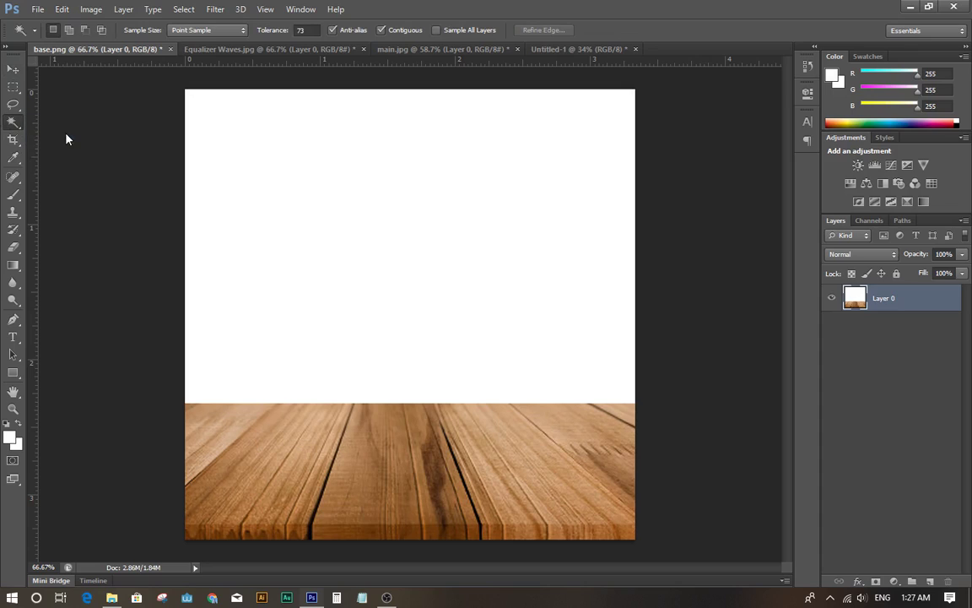
{"action": "left_click", "coordinate": [14, 125]}
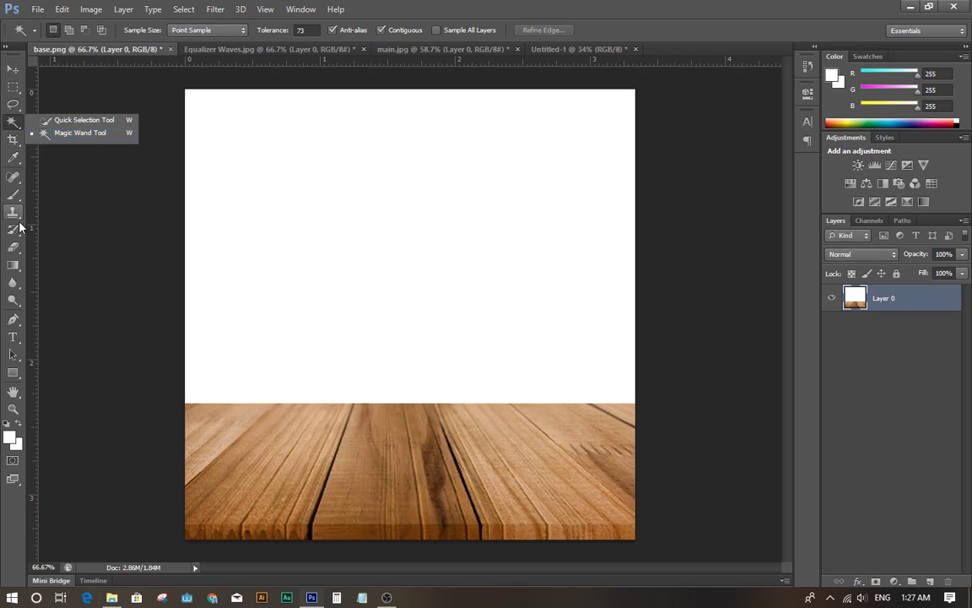
{"action": "left_click", "coordinate": [73, 124]}
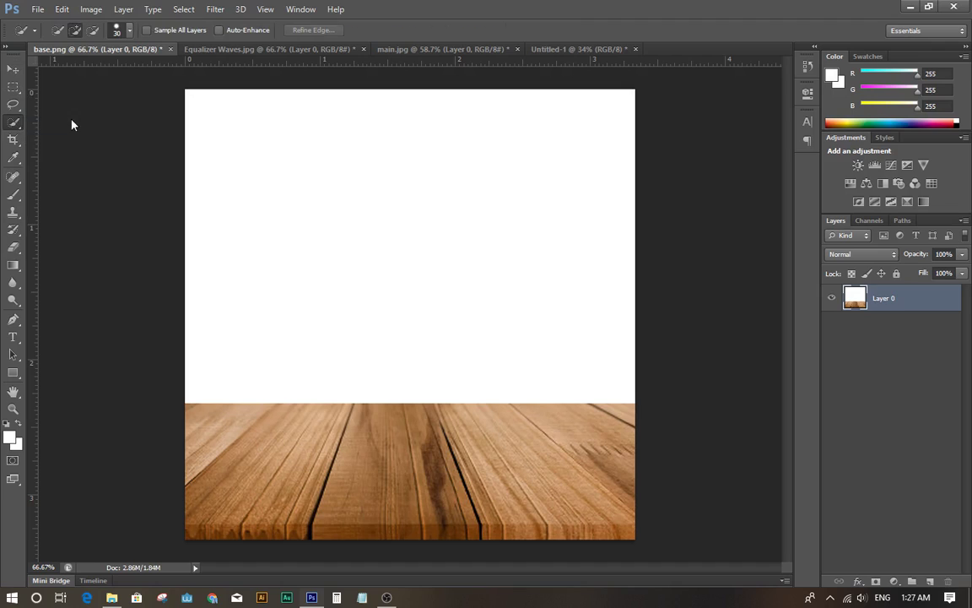
{"action": "right_click", "coordinate": [13, 124]}
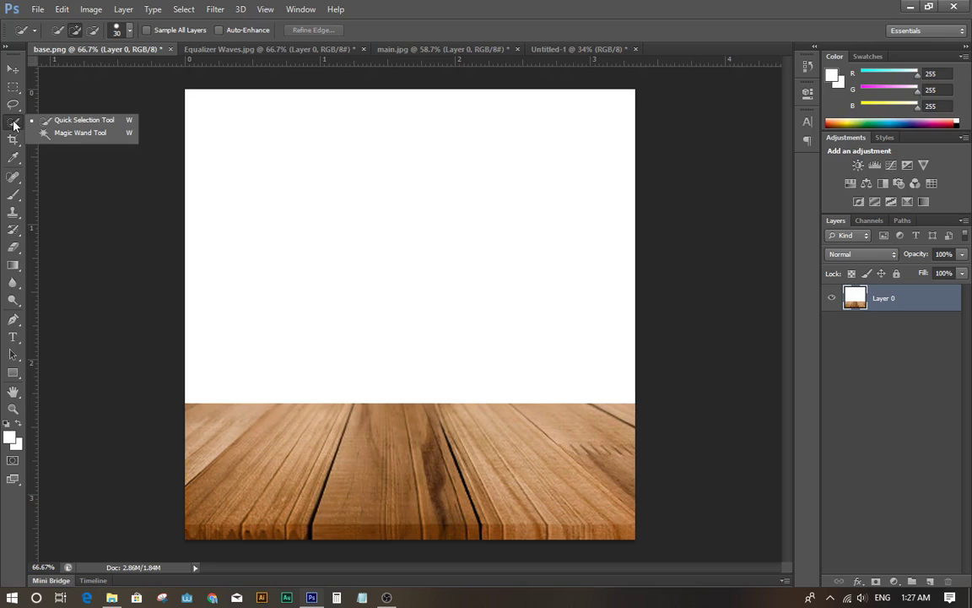
{"action": "left_click", "coordinate": [73, 135]}
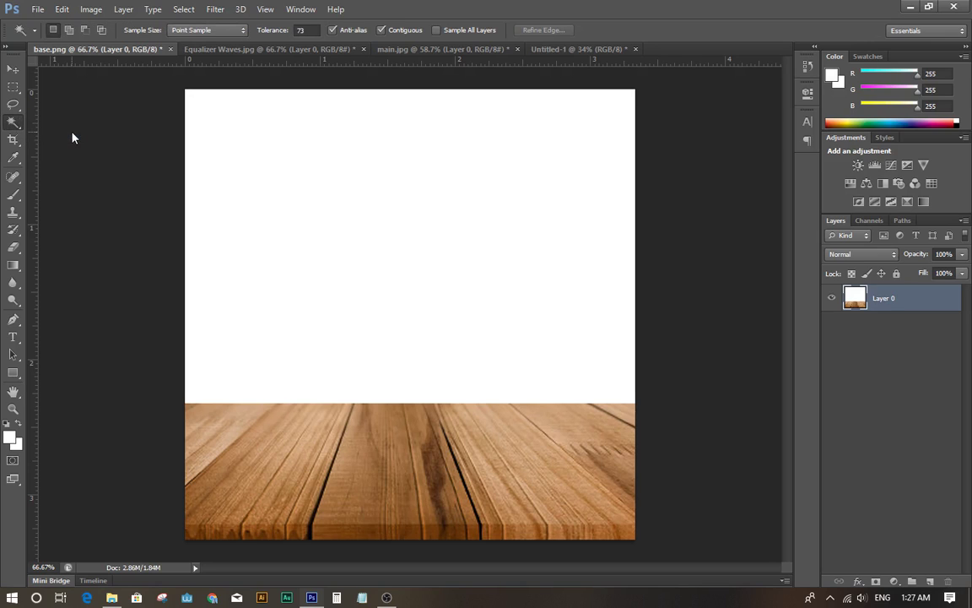
{"action": "left_click", "coordinate": [407, 240]}
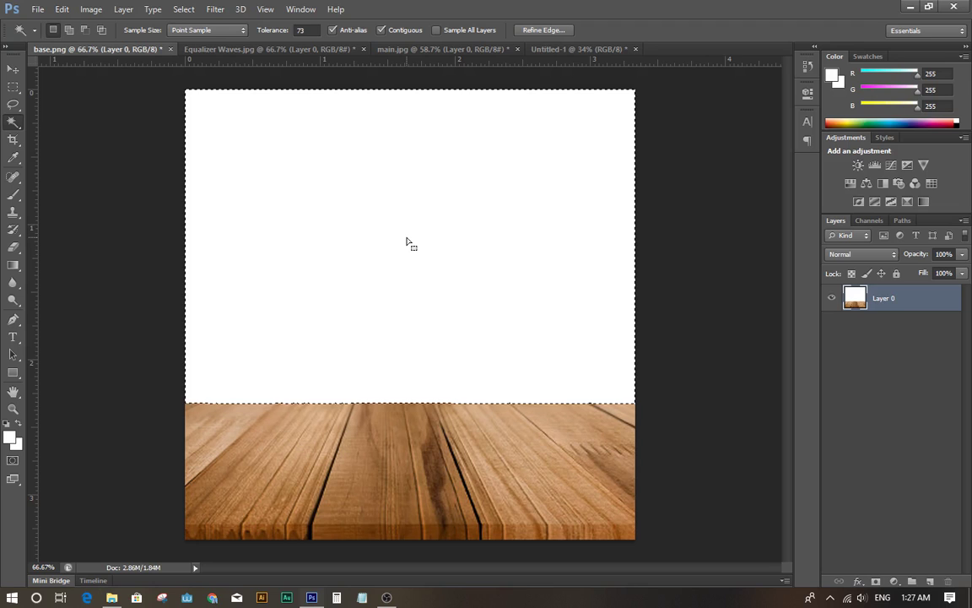
{"action": "key", "text": "Delete"}
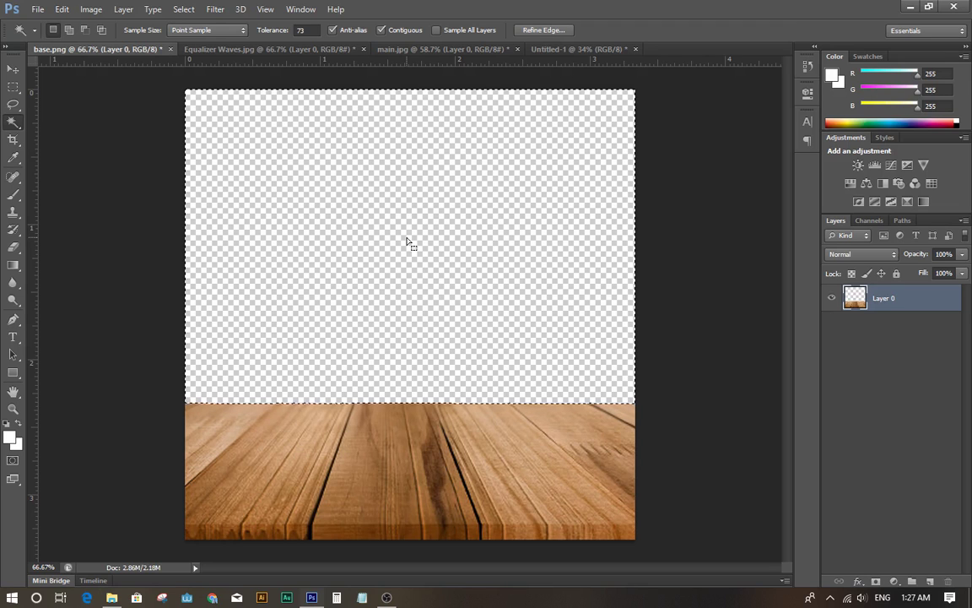
- Clear the selection, bring the wooden planks into the Untitled-1 composition and release their new layer from the clipping mask
{"action": "key", "text": "ctrl+d"}
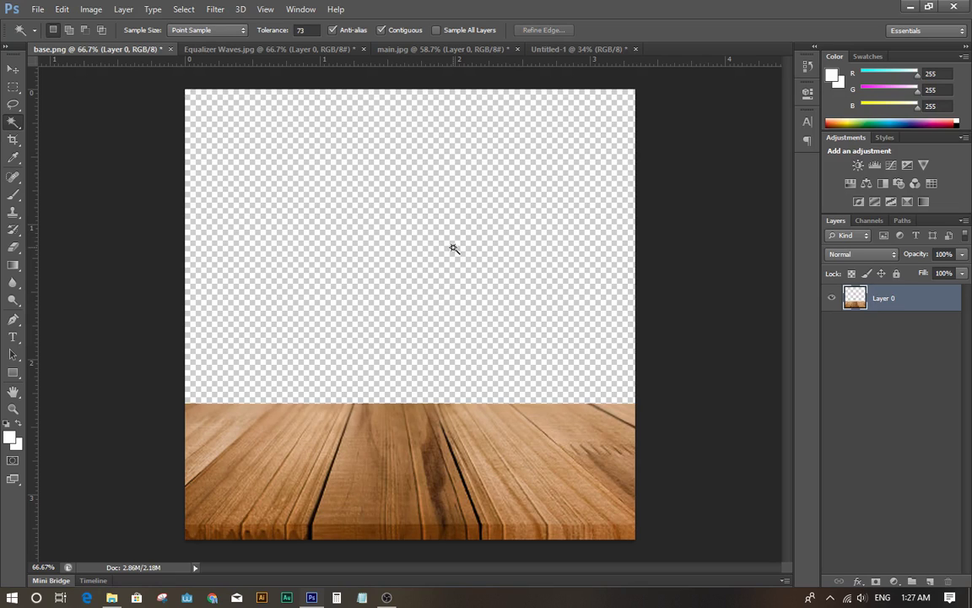
{"action": "left_click", "coordinate": [12, 69]}
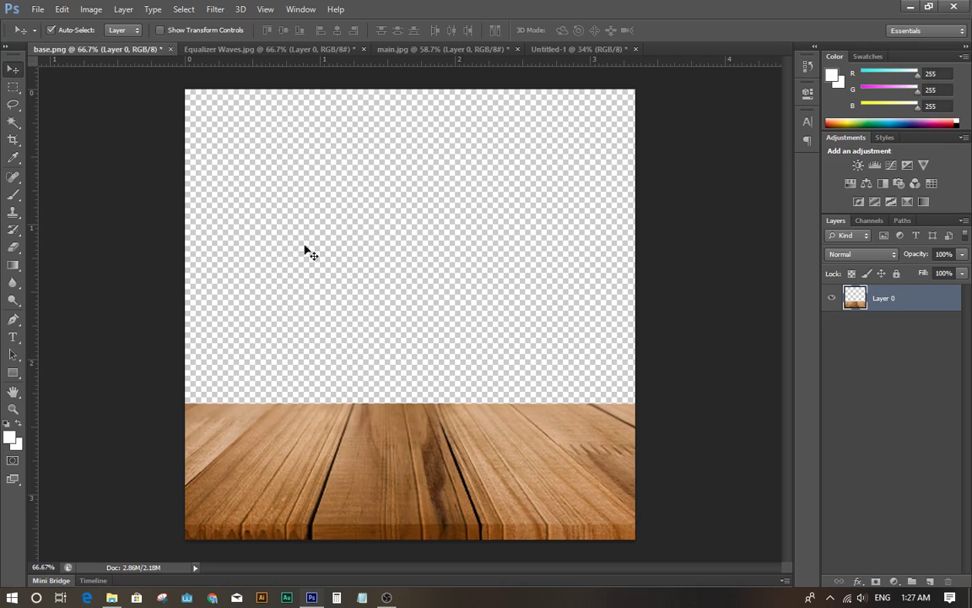
{"action": "left_click_drag", "start_coordinate": [417, 466], "coordinate": [402, 276]}
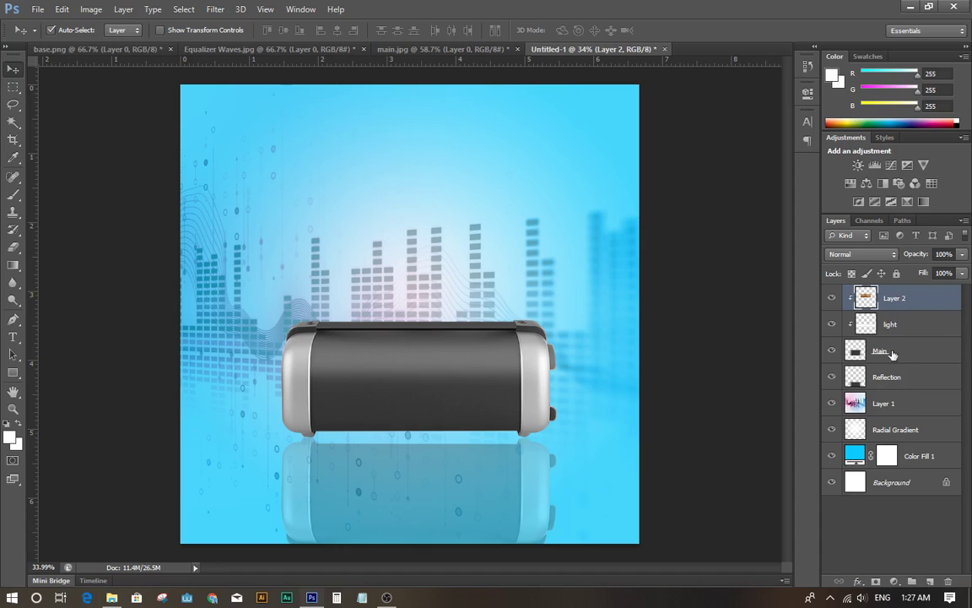
{"action": "left_click_drag", "start_coordinate": [901, 302], "coordinate": [893, 306]}
{"action": "left_click", "coordinate": [893, 306], "text": "alt"}
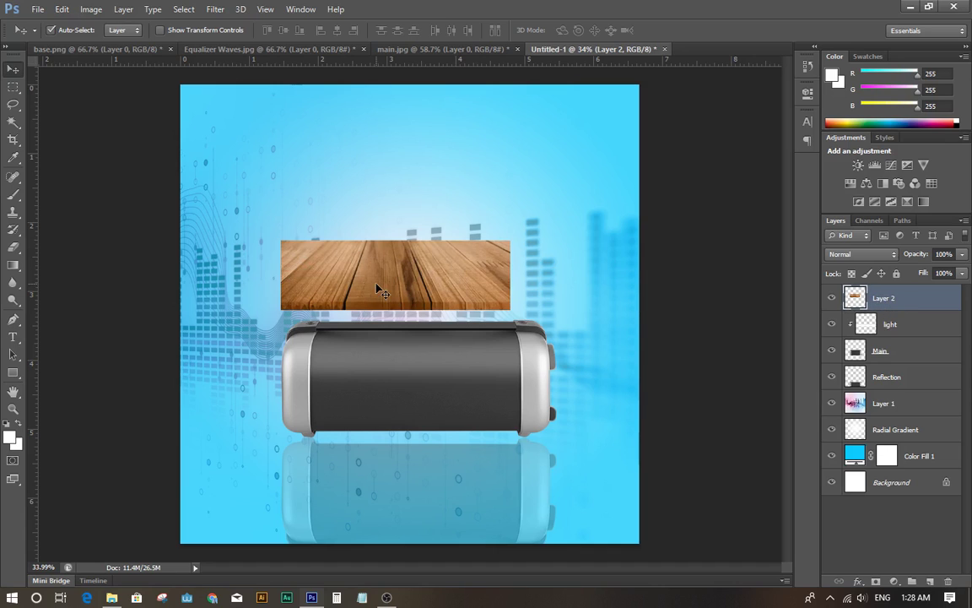
- Scale the planks from the canvas's lower-left corner to beyond its full width and move Layer 2 between the Reflection and Layer 1 layers
{"action": "left_click_drag", "start_coordinate": [408, 279], "coordinate": [311, 496]}
{"action": "left_click_drag", "start_coordinate": [308, 506], "coordinate": [301, 508]}
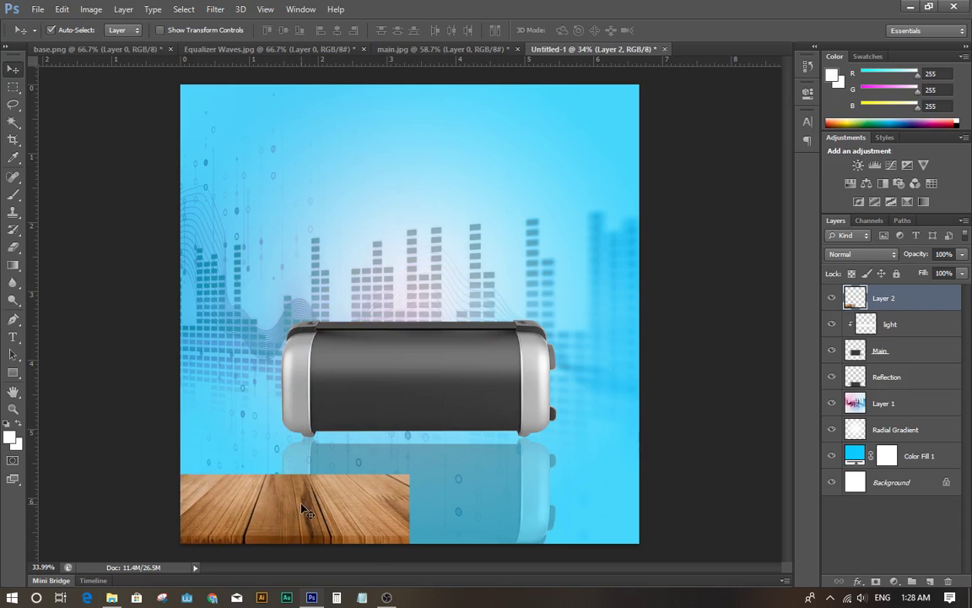
{"action": "key", "text": "ctrl+t"}
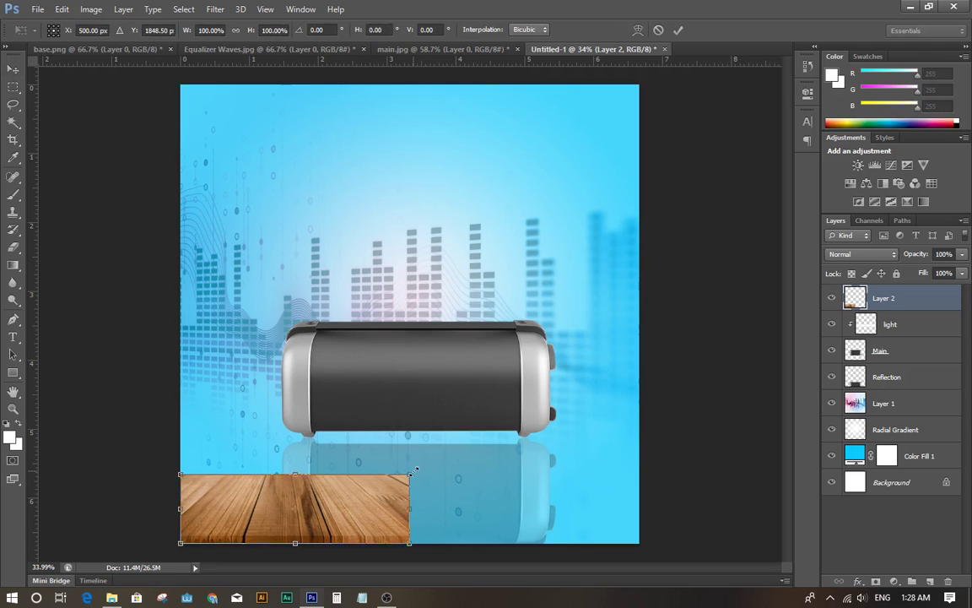
{"action": "left_click_drag", "start_coordinate": [410, 475], "coordinate": [650, 402]}
{"action": "left_click", "coordinate": [589, 356]}
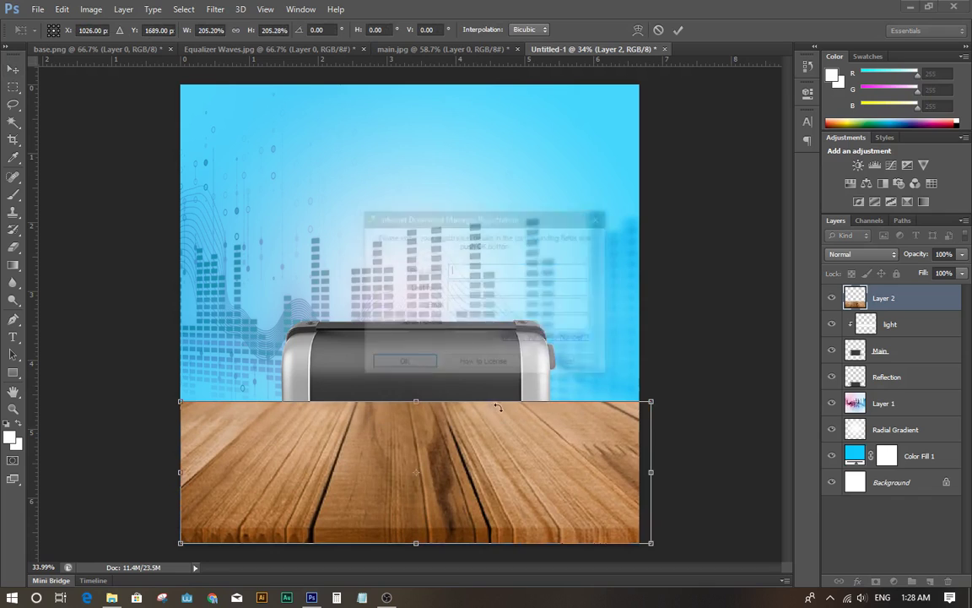
{"action": "left_click", "coordinate": [526, 320]}
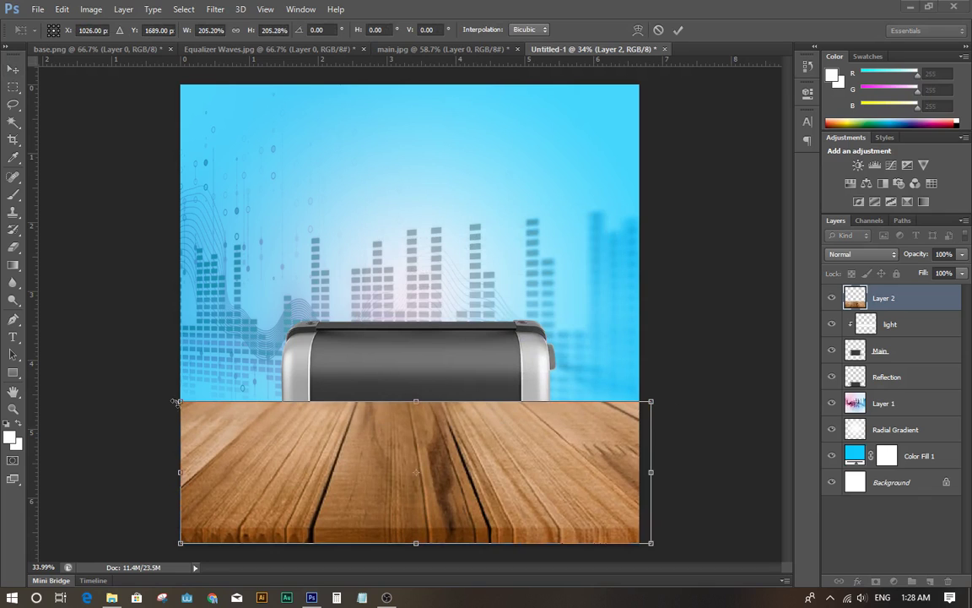
{"action": "left_click_drag", "start_coordinate": [179, 402], "coordinate": [156, 394]}
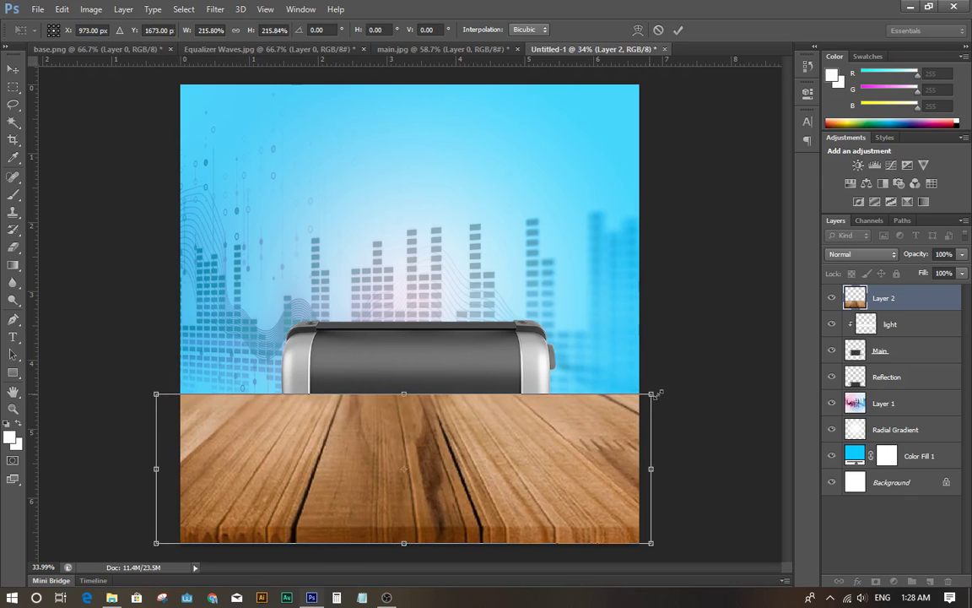
{"action": "left_click_drag", "start_coordinate": [650, 393], "coordinate": [663, 390]}
{"action": "key", "text": "Return"}
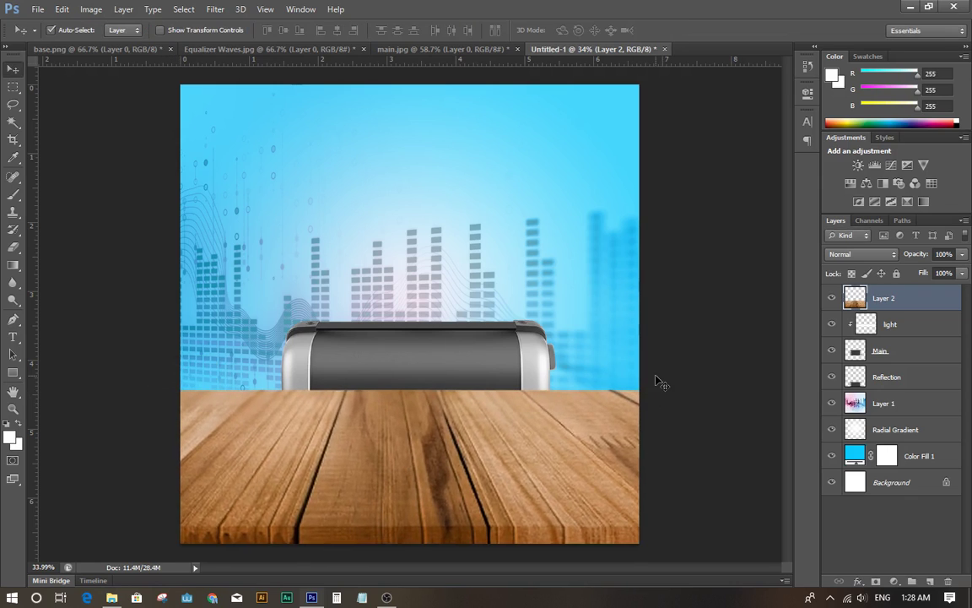
{"action": "left_click_drag", "start_coordinate": [941, 302], "coordinate": [957, 389]}
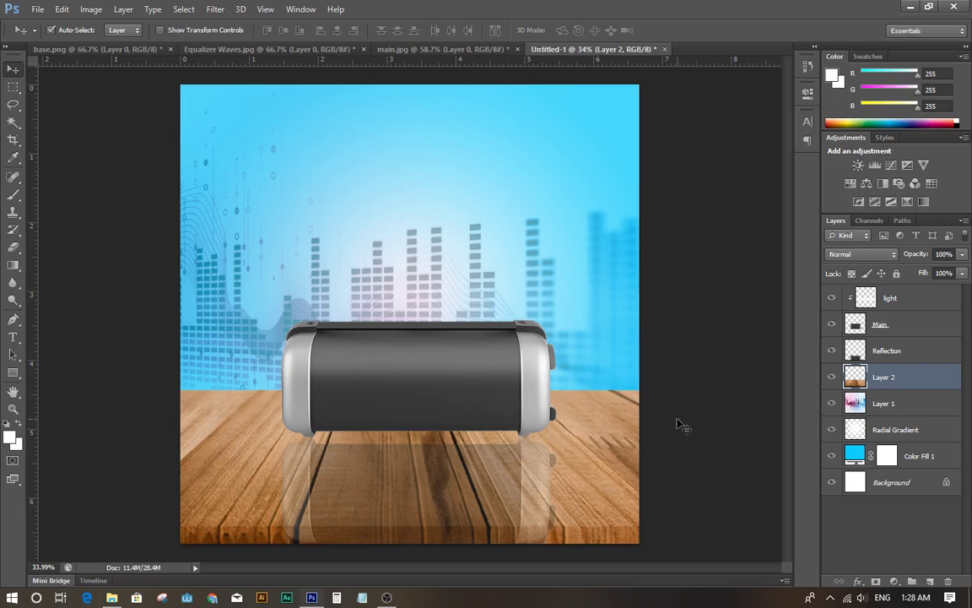
{"action": "left_click", "coordinate": [713, 405]}
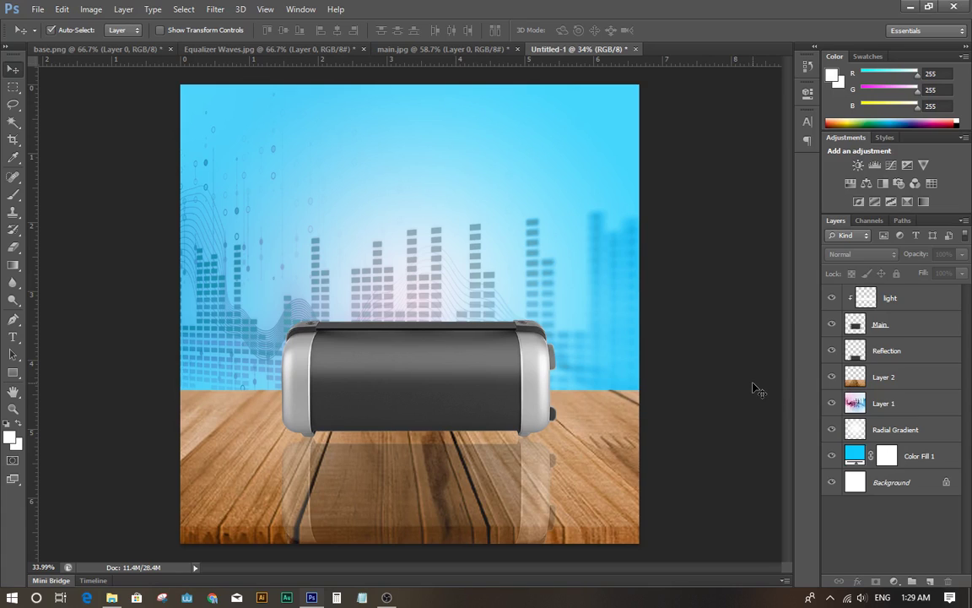
- Draw a black rectangle about 1177 × 145 px across the speaker's lower edge and move its layer between Main and Reflection
{"action": "left_click", "coordinate": [15, 373]}
{"action": "left_click", "coordinate": [86, 372]}
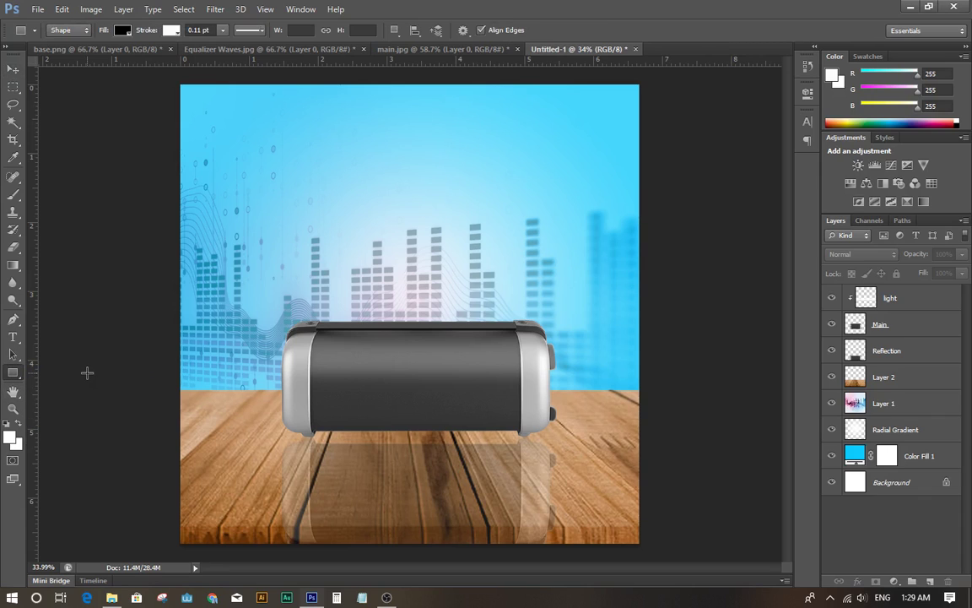
{"action": "left_click", "coordinate": [119, 32]}
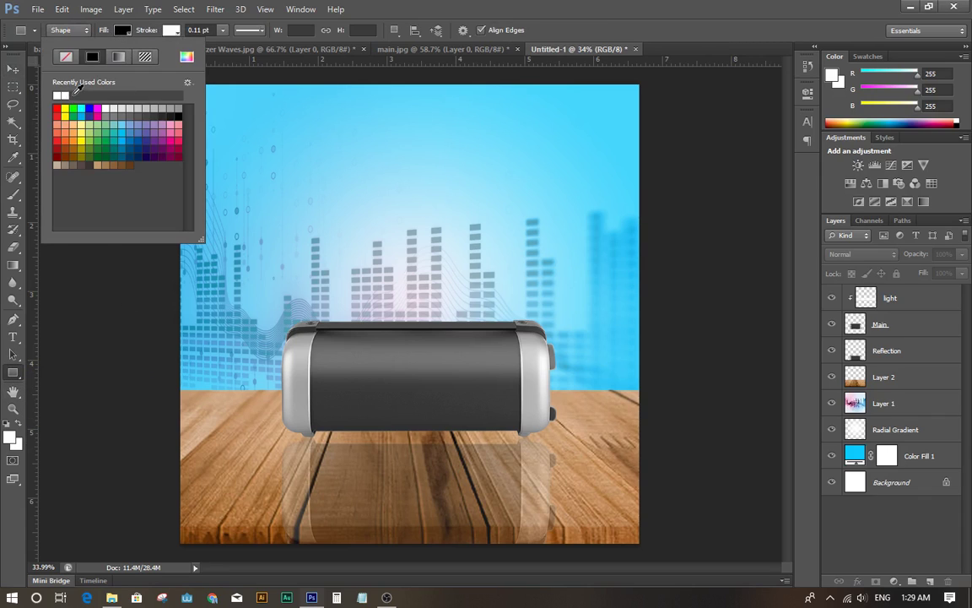
{"action": "left_click", "coordinate": [176, 113]}
{"action": "left_click", "coordinate": [281, 420]}
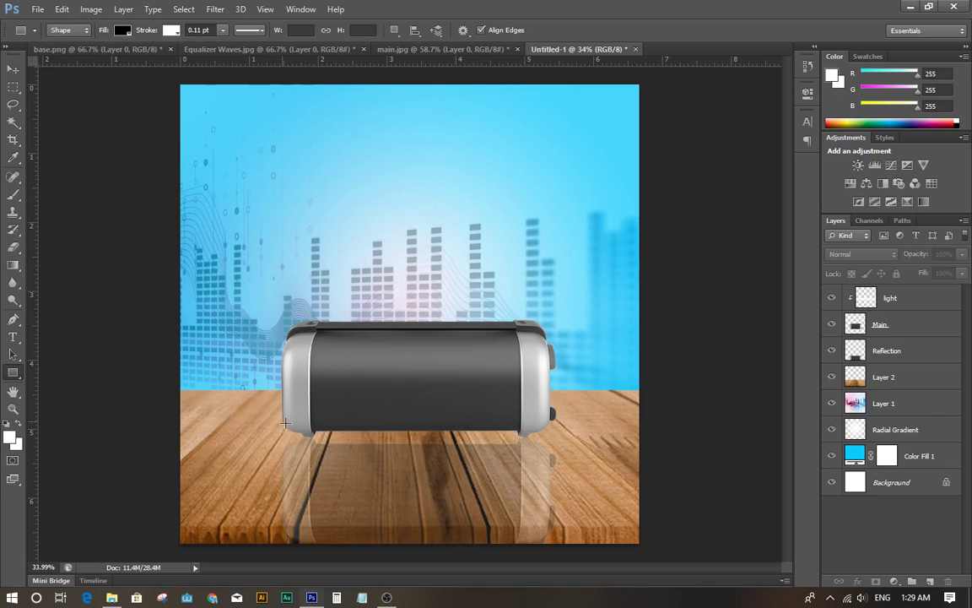
{"action": "left_click_drag", "start_coordinate": [282, 420], "coordinate": [550, 453]}
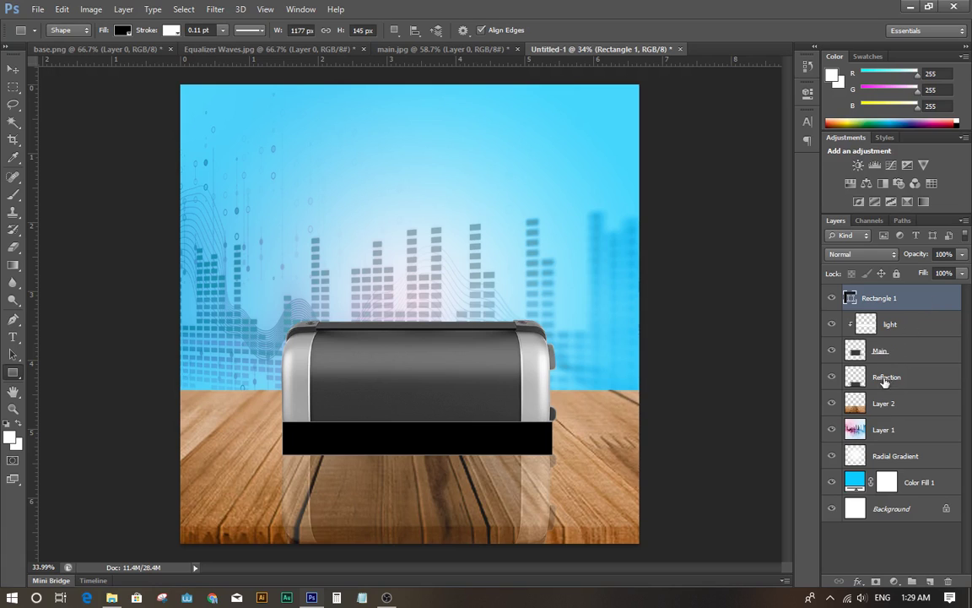
{"action": "left_click_drag", "start_coordinate": [955, 296], "coordinate": [937, 358]}
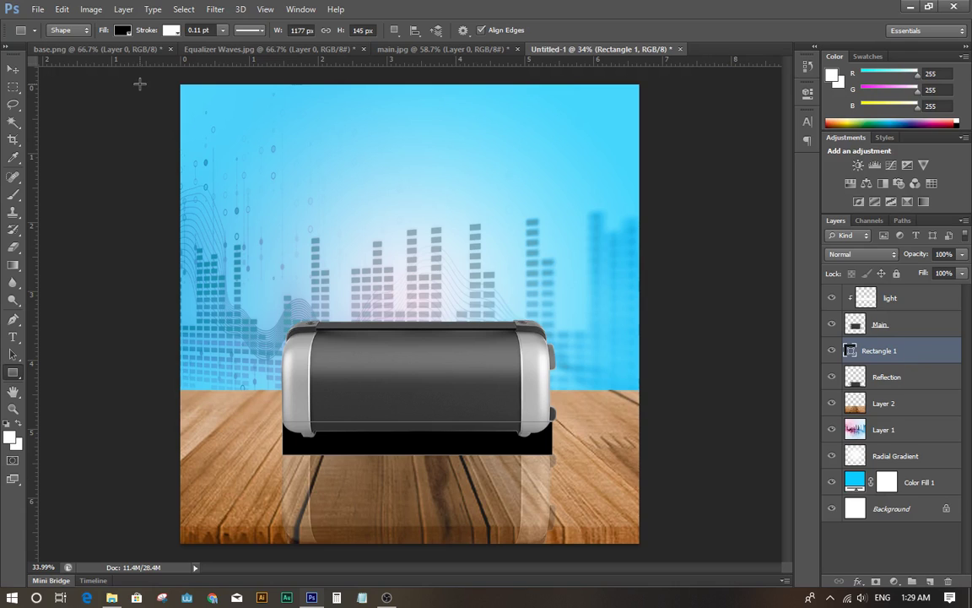
{"action": "left_click", "coordinate": [12, 68]}
{"action": "left_click", "coordinate": [699, 445]}
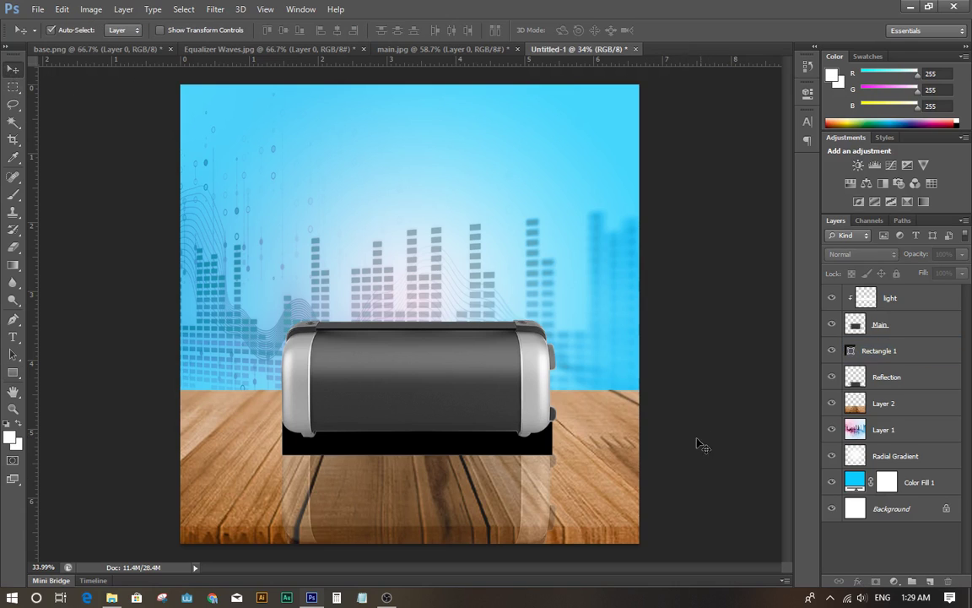
- Rasterize the black rectangle under the speaker and apply a Gaussian Blur with a radius of 20 pixels
{"action": "left_click", "coordinate": [399, 448]}
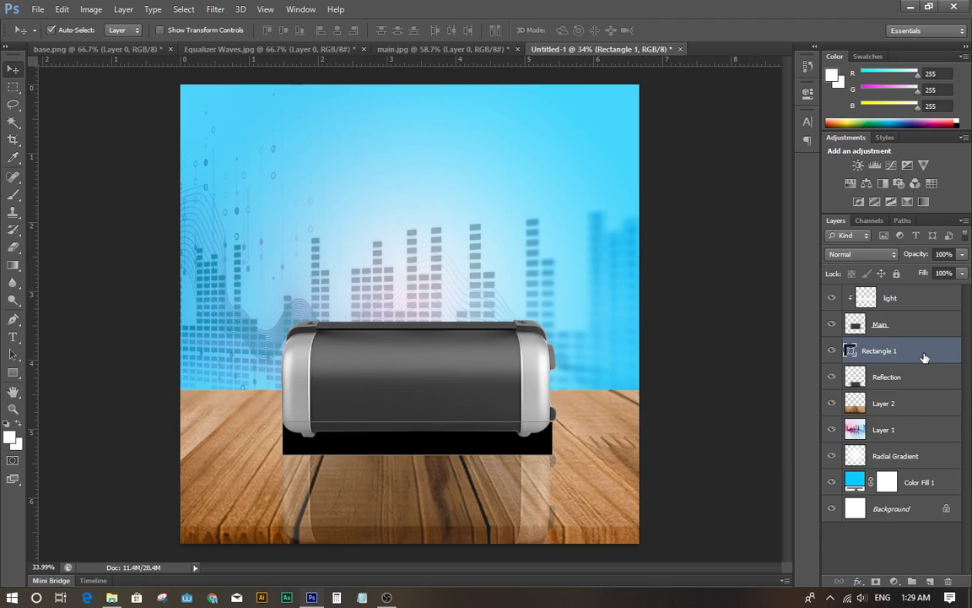
{"action": "left_click", "coordinate": [215, 12]}
{"action": "mouse_move", "coordinate": [342, 147]}
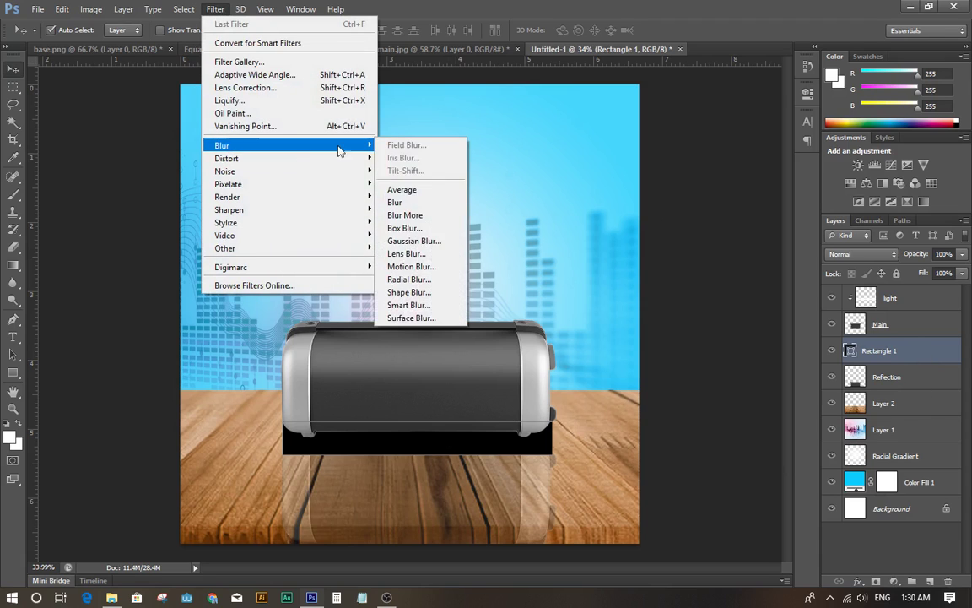
{"action": "left_click", "coordinate": [408, 243]}
{"action": "left_click", "coordinate": [400, 232]}
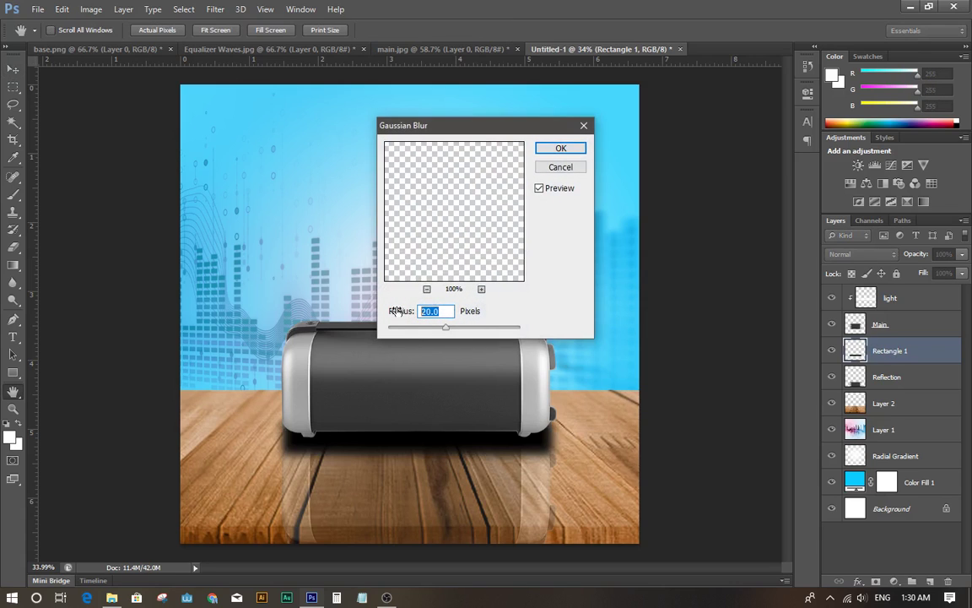
{"action": "type", "text": "20"}
{"action": "key", "text": "Return"}
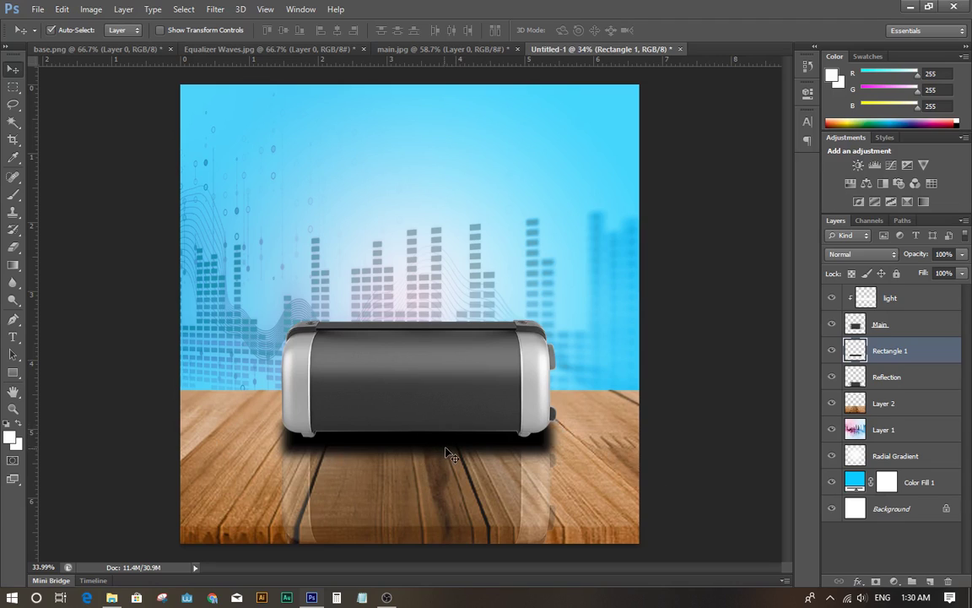
- Set the opacity of the blurred Rectangle 1 shadow layer to 35%
{"action": "left_click", "coordinate": [917, 258]}
{"action": "type", "text": "30"}
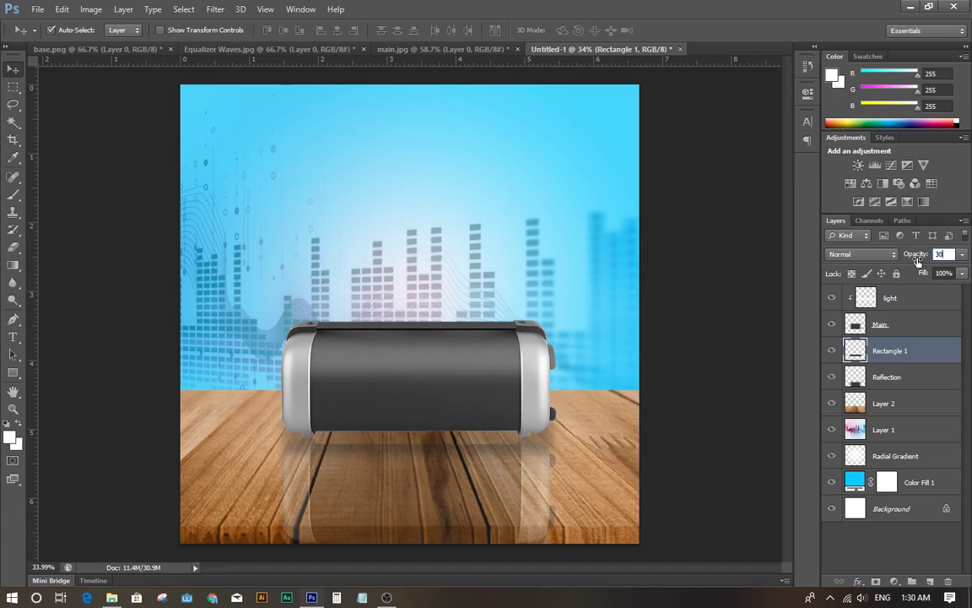
{"action": "key", "text": "BackSpace"}
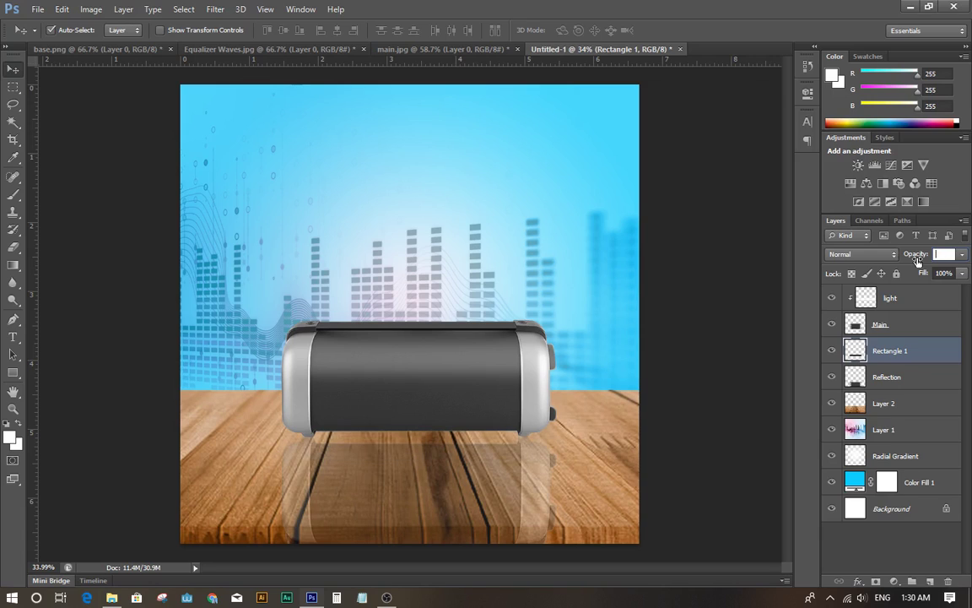
{"action": "type", "text": "40"}
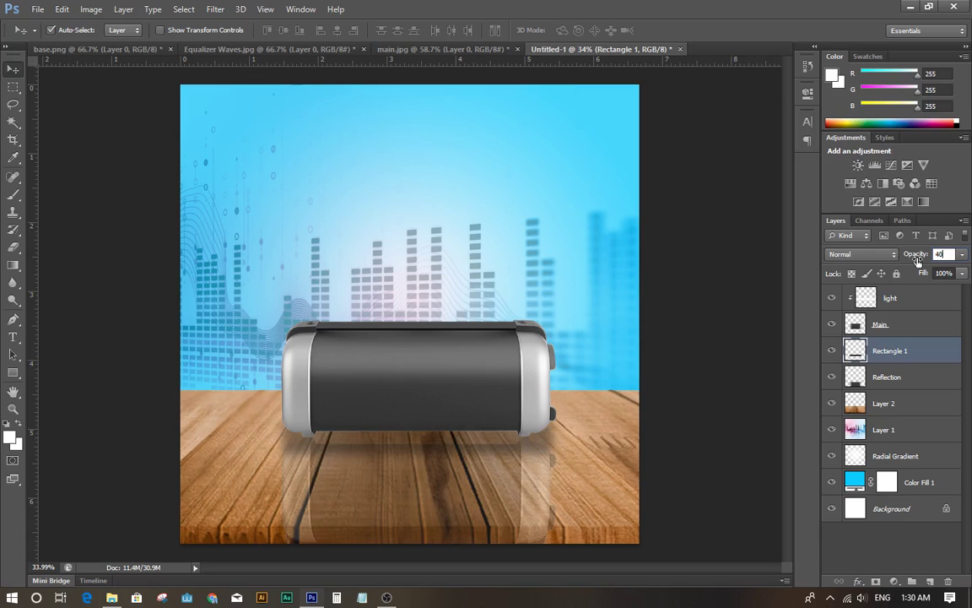
{"action": "key", "text": "BackSpace"}
{"action": "key", "text": "BackSpace"}
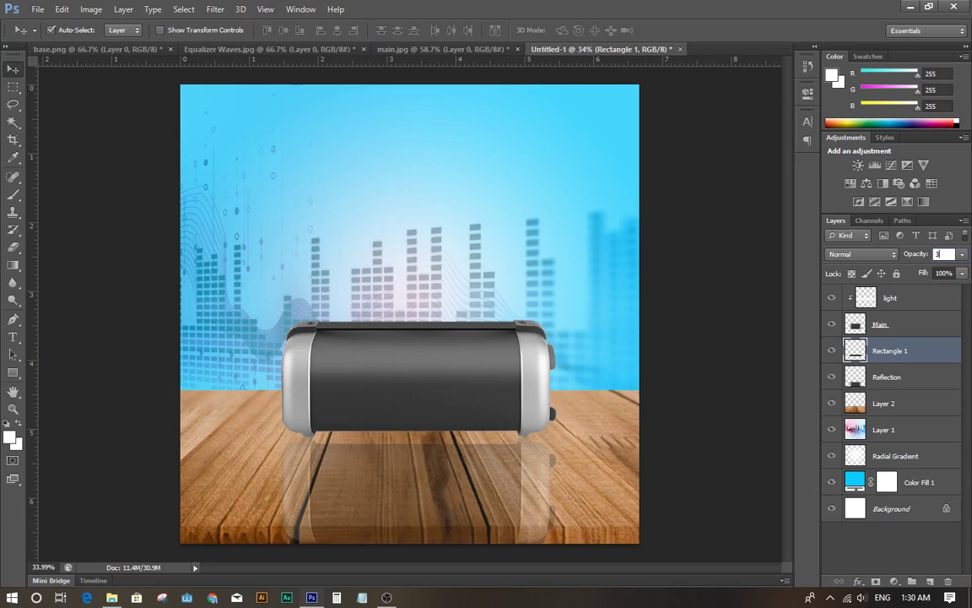
{"action": "type", "text": "35"}
{"action": "key", "text": "Return"}
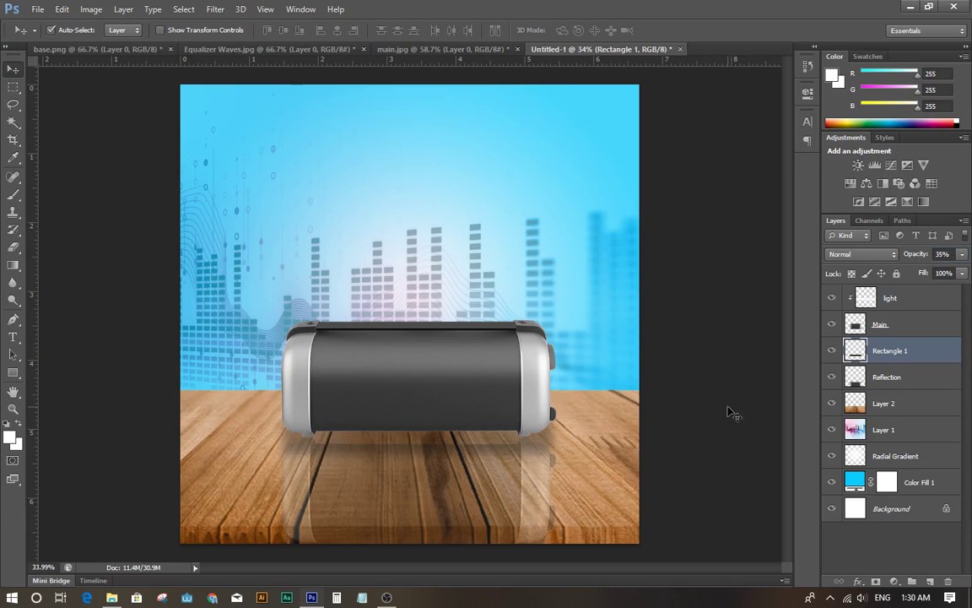
{"action": "left_click", "coordinate": [721, 376]}
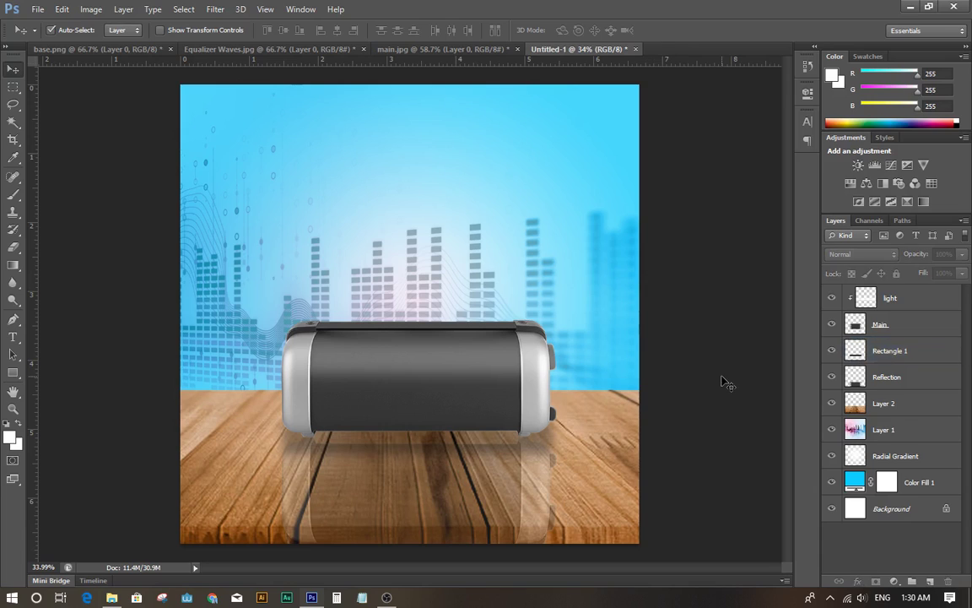
{"action": "left_click", "coordinate": [412, 450]}
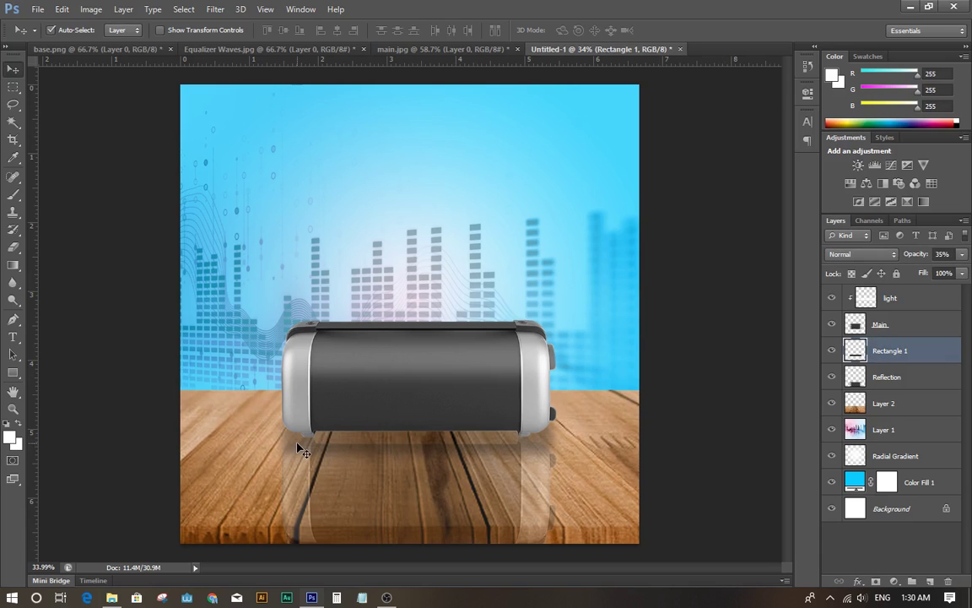
{"action": "left_click", "coordinate": [506, 516]}
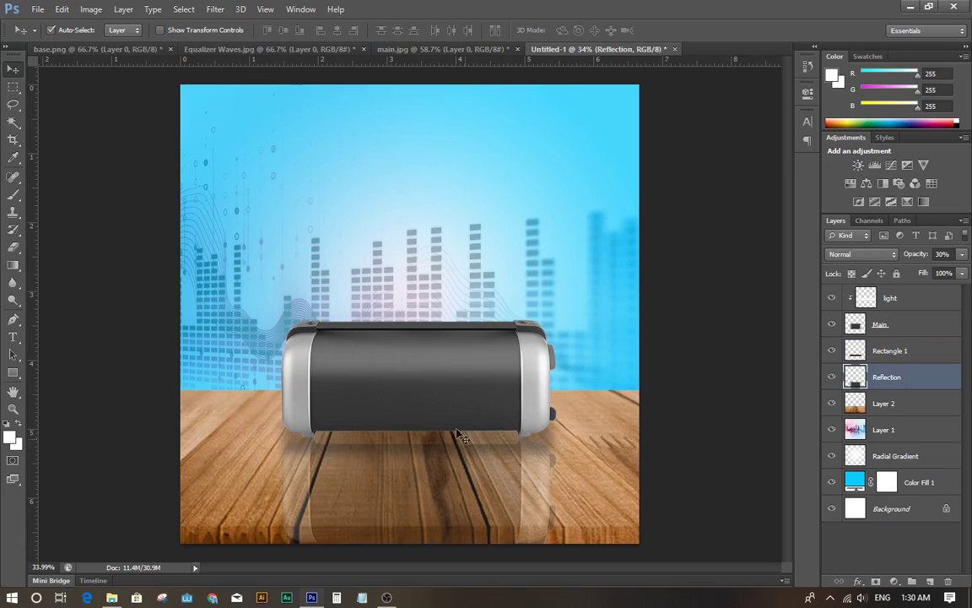
{"action": "left_click", "coordinate": [438, 393]}
{"action": "mouse_move", "coordinate": [434, 359]}
{"action": "left_mouse_down"}
{"action": "mouse_move", "coordinate": [436, 319]}
{"action": "mouse_move", "coordinate": [436, 361]}
{"action": "left_mouse_up"}
{"action": "left_click", "coordinate": [679, 393]}
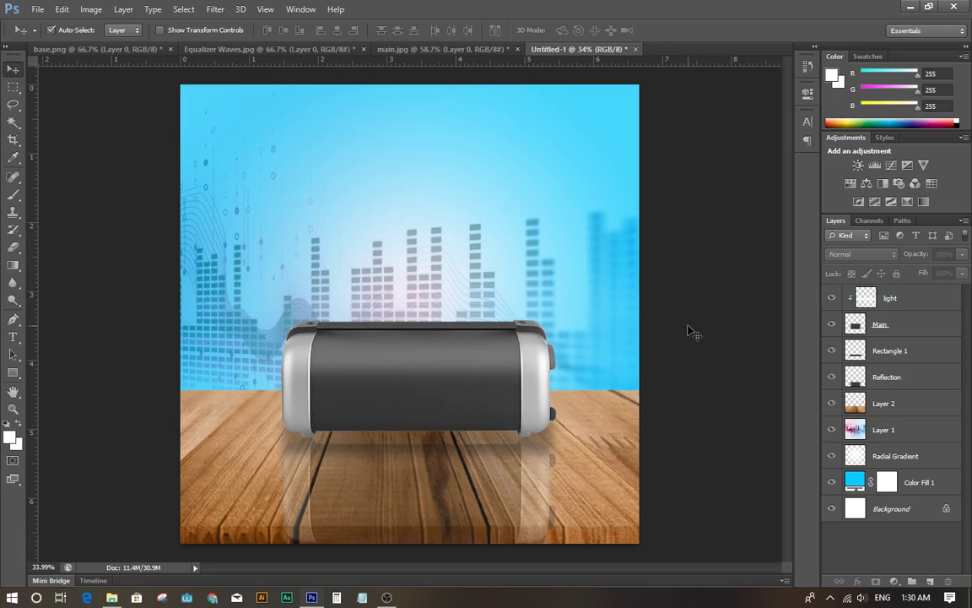
- Add the black text "200 watt" in Century Gothic Regular at 33.56 pt above the speaker
{"action": "key", "text": "t"}
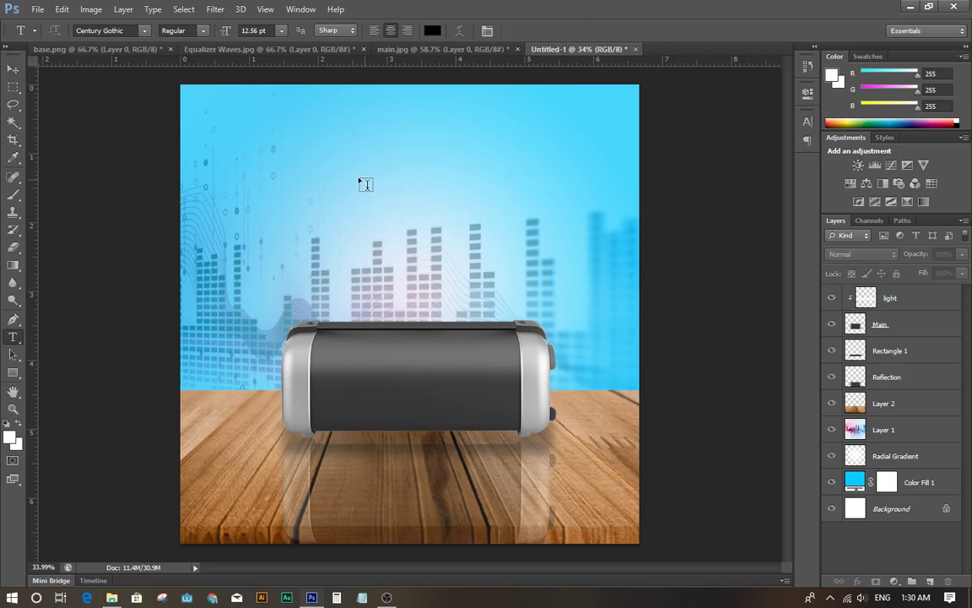
{"action": "left_click", "coordinate": [346, 177]}
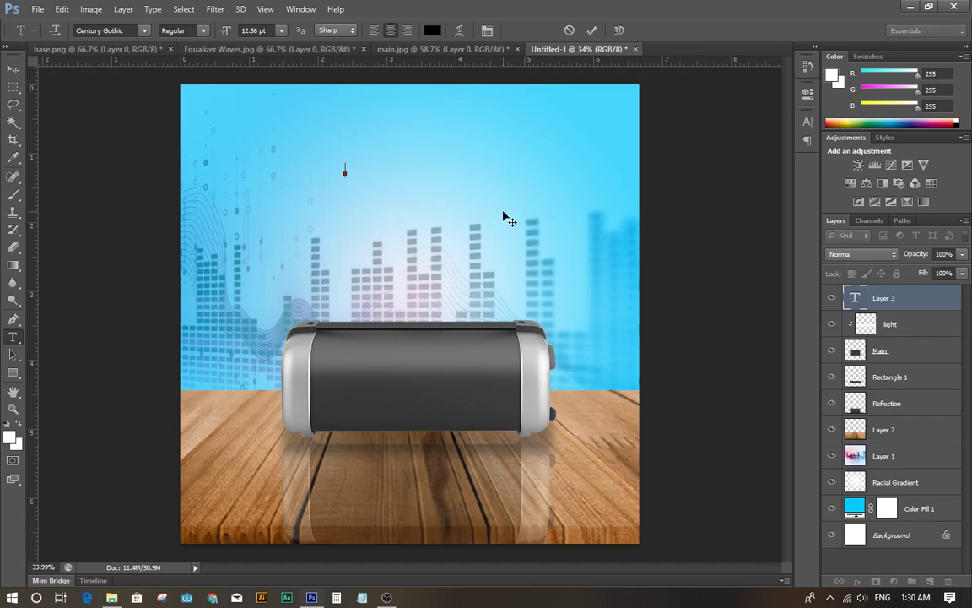
{"action": "left_click_drag", "start_coordinate": [219, 35], "coordinate": [236, 38]}
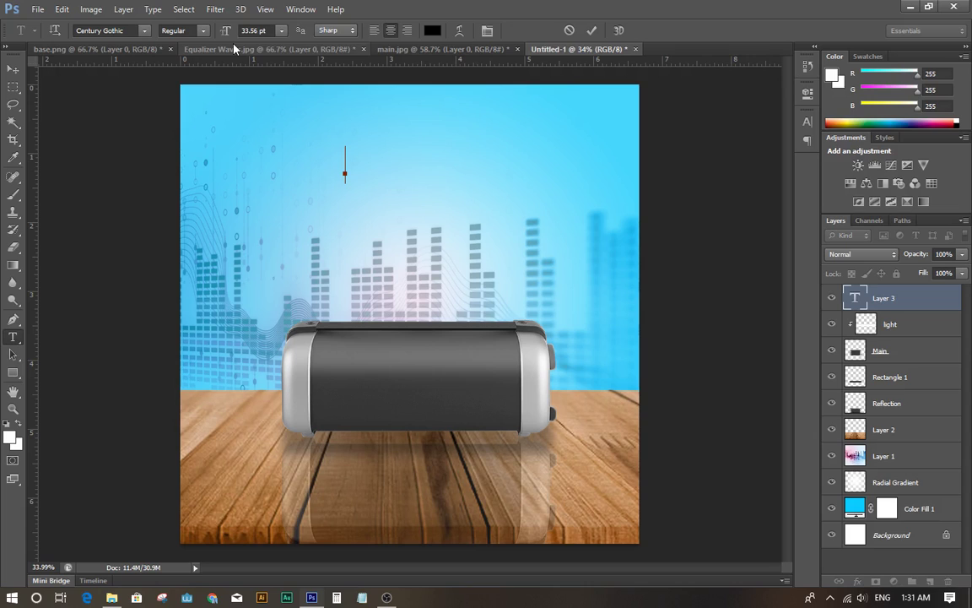
{"action": "type", "text": "200"}
{"action": "key", "text": "ctrl+a"}
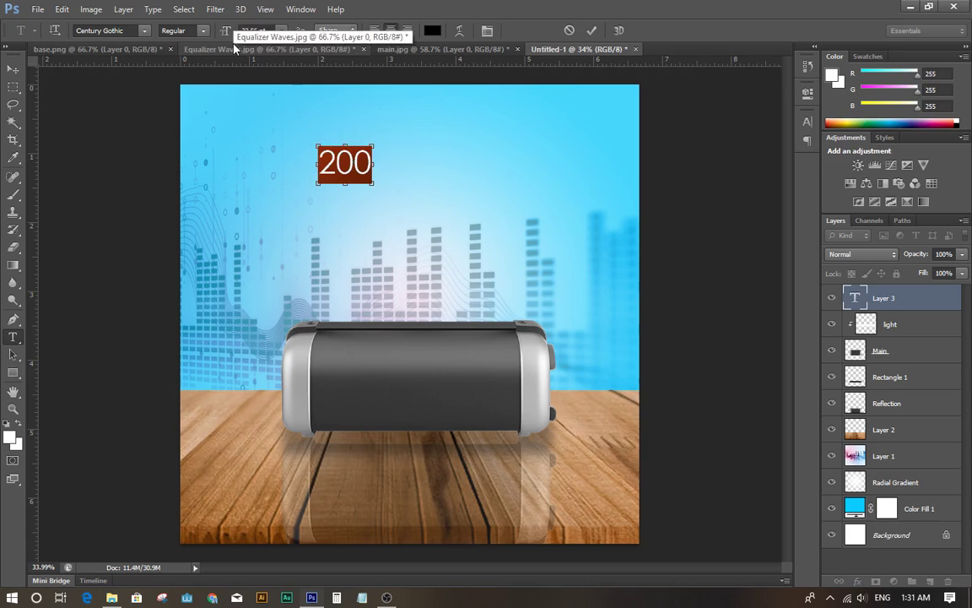
{"action": "key", "text": "Right"}
{"action": "type", "text": "watt"}
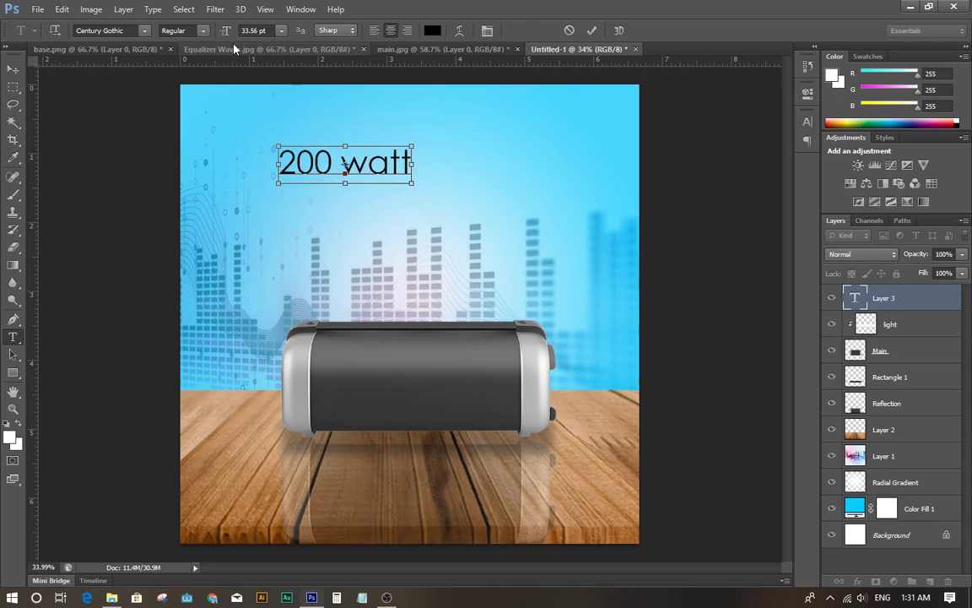
{"action": "key", "text": "ctrl+Return"}
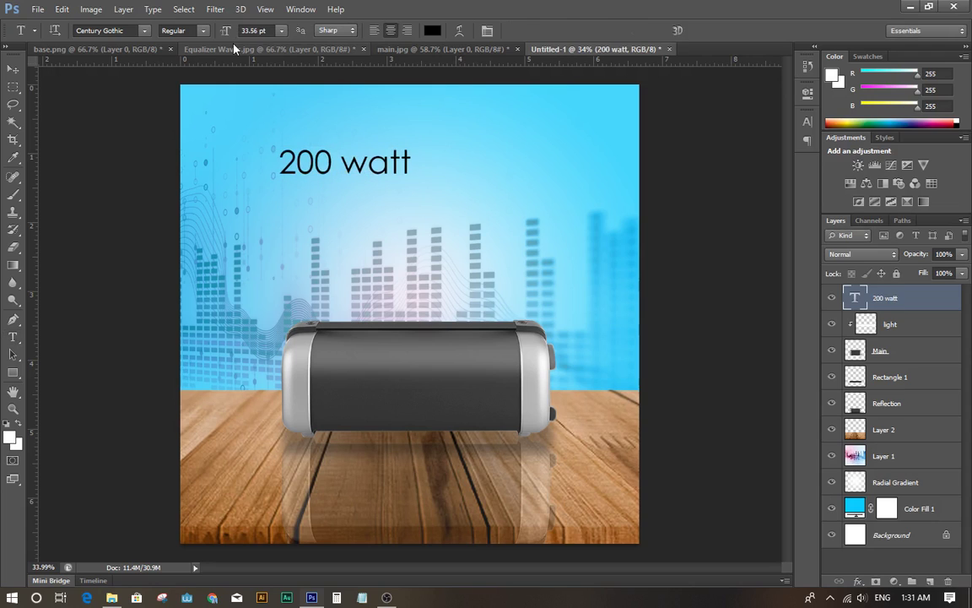
- Scale the "200 watt" text to about 135% and centre it horizontally in the upper part of the canvas
{"action": "key", "text": "v"}
{"action": "mouse_move", "coordinate": [447, 174]}
{"action": "left_mouse_down"}
{"action": "mouse_move", "coordinate": [455, 169]}
{"action": "mouse_move", "coordinate": [511, 213]}
{"action": "mouse_move", "coordinate": [490, 200]}
{"action": "mouse_move", "coordinate": [504, 211]}
{"action": "mouse_move", "coordinate": [506, 194]}
{"action": "mouse_move", "coordinate": [475, 193]}
{"action": "mouse_move", "coordinate": [499, 196]}
{"action": "mouse_move", "coordinate": [464, 173]}
{"action": "left_mouse_up"}
{"action": "key", "text": "ctrl+t"}
{"action": "key", "text": "super"}
{"action": "key", "text": "super"}
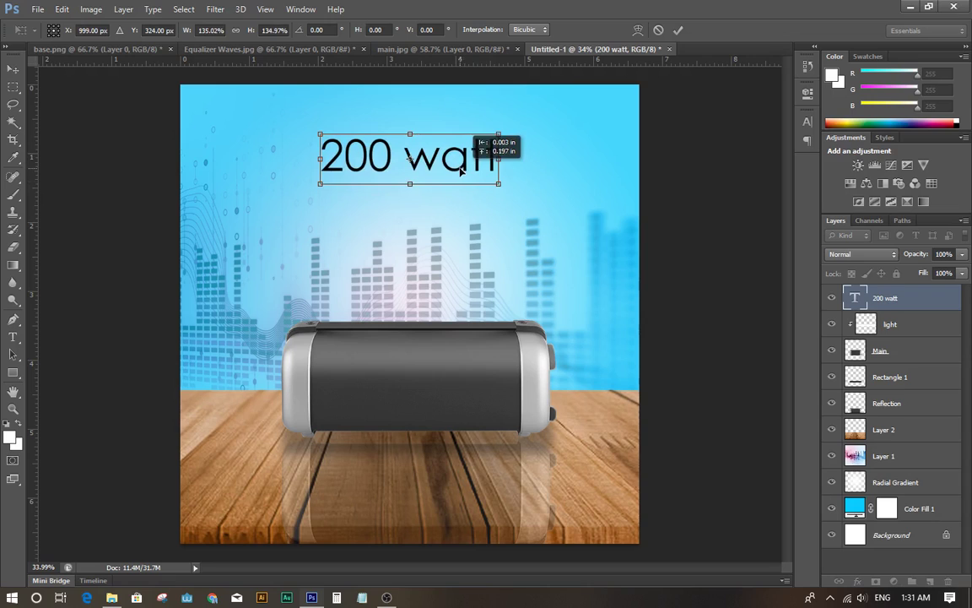
{"action": "key", "text": "Return"}
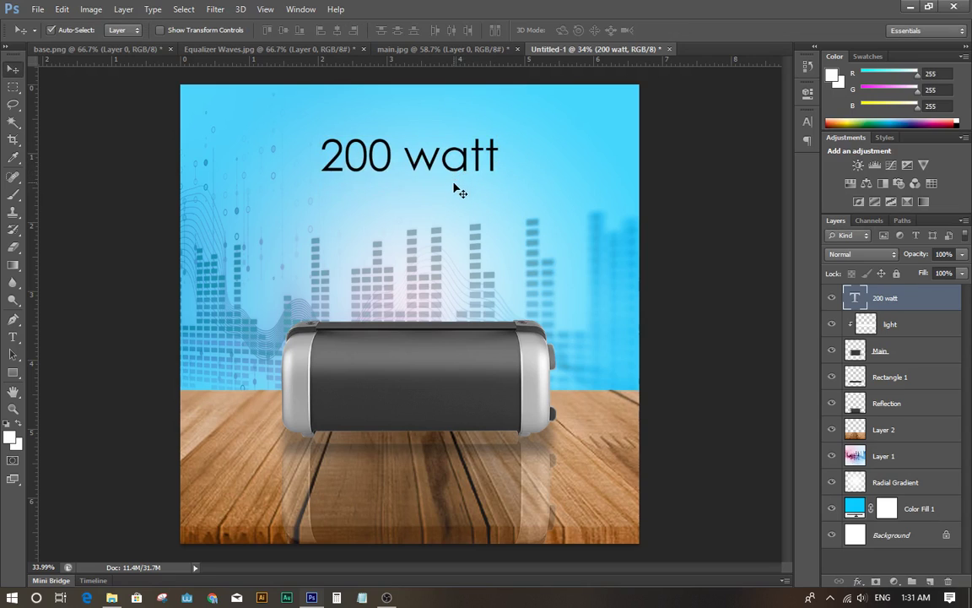
- Duplicate the "200 watt" text directly below the original and change the copy to read "2.1” Stereo System"
{"action": "left_click_drag", "start_coordinate": [456, 190], "coordinate": [453, 211]}
{"action": "key", "text": "t"}
{"action": "left_click", "coordinate": [438, 209]}
{"action": "key", "text": "ctrl+a"}
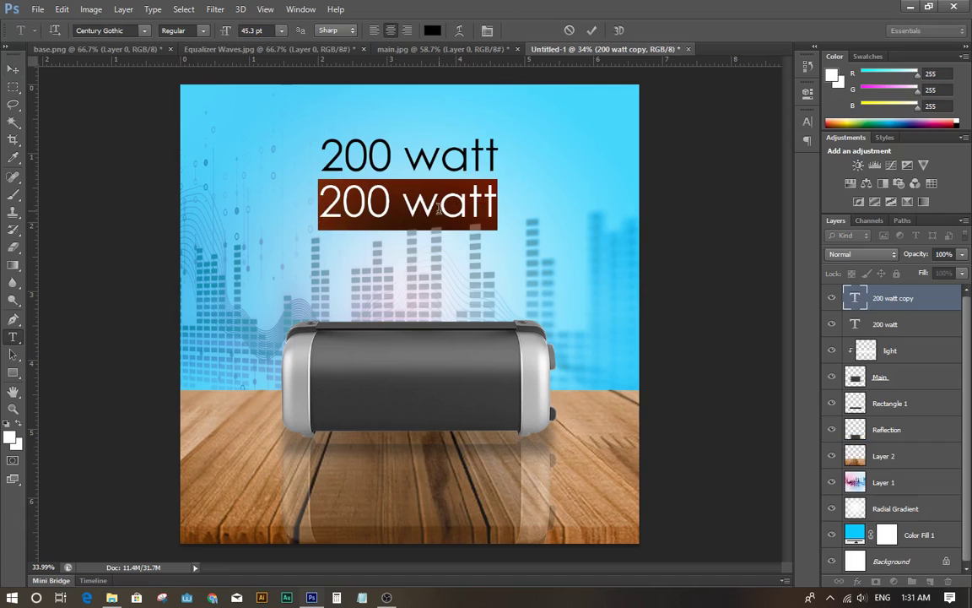
{"action": "type", "text": "2.1"}
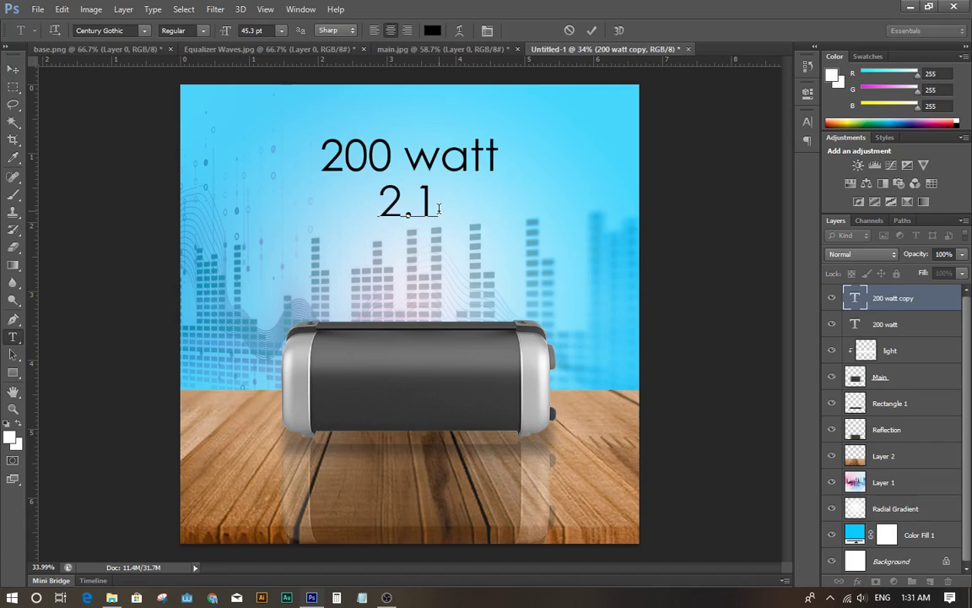
{"action": "type", "text": "\""}
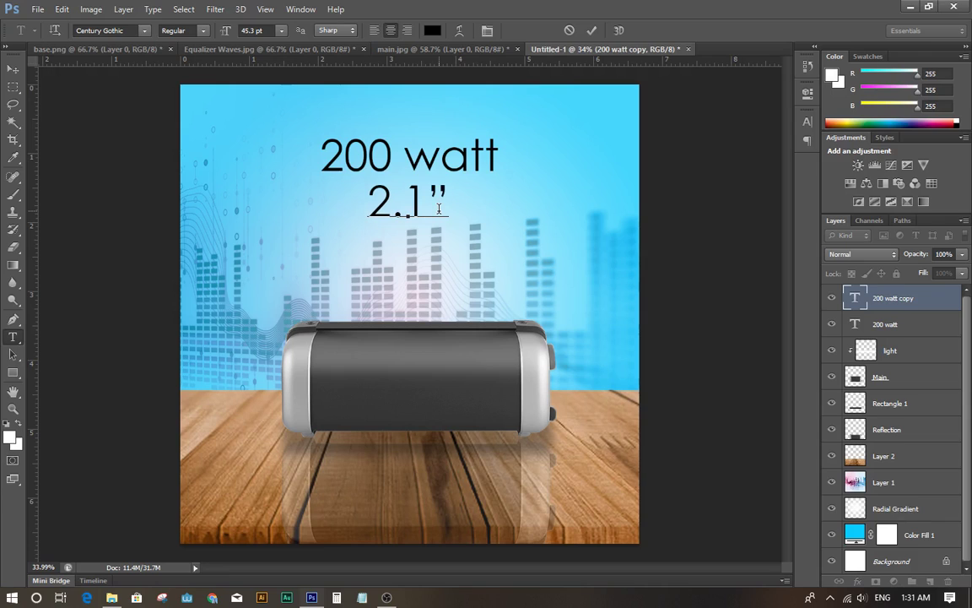
{"action": "type", "text": " S"}
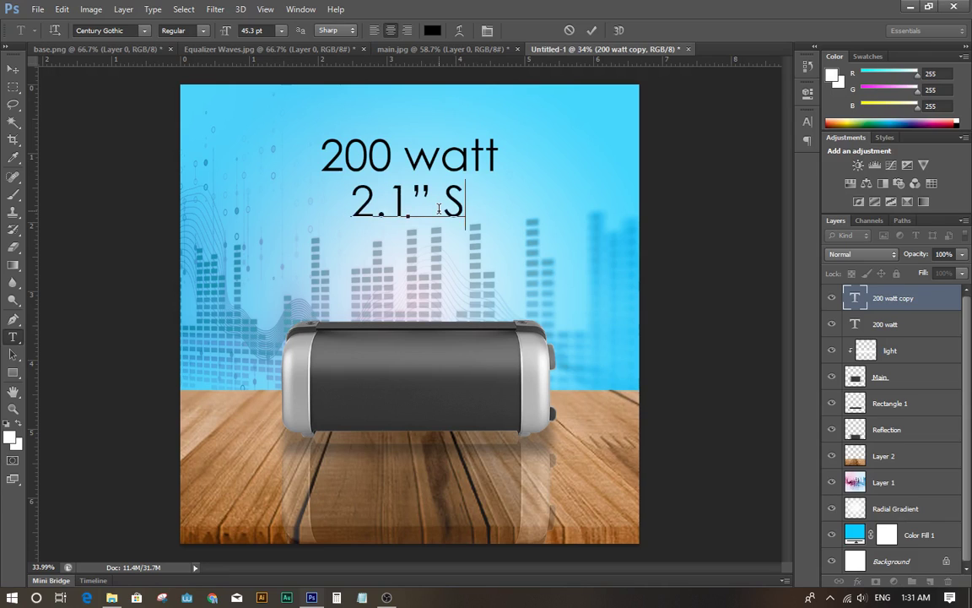
{"action": "type", "text": "tereo"}
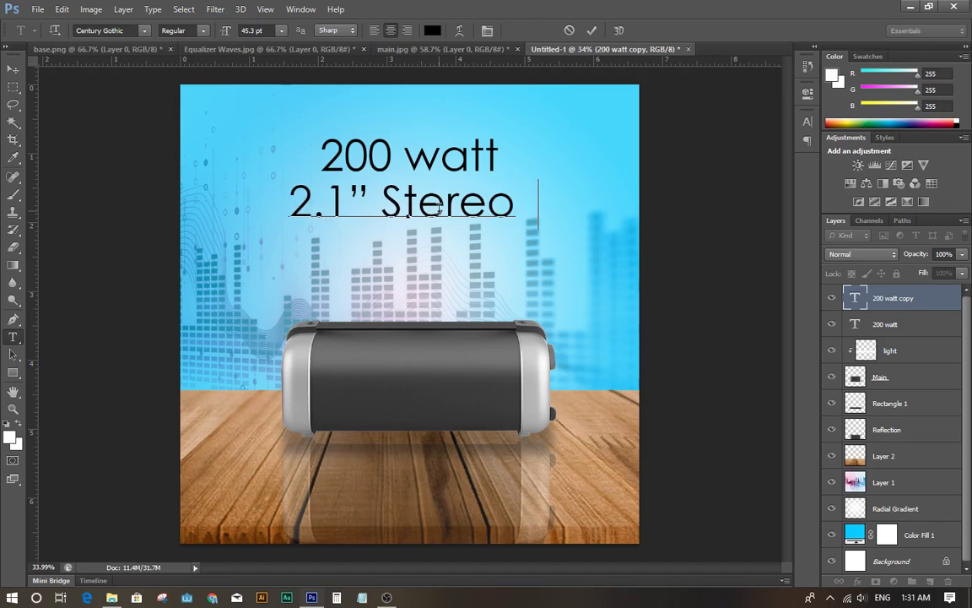
{"action": "type", "text": " System"}
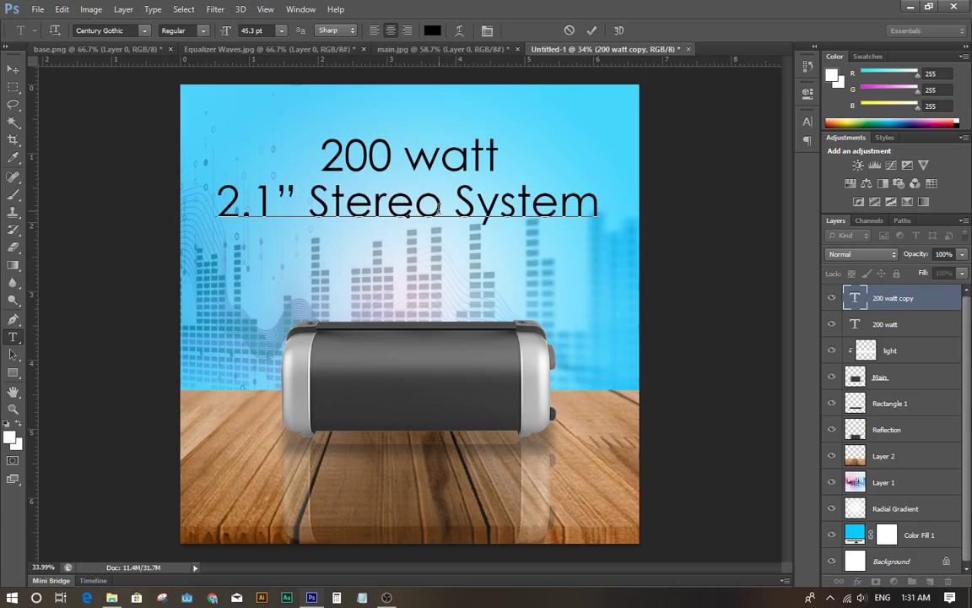
{"action": "key", "text": "ctrl+Return"}
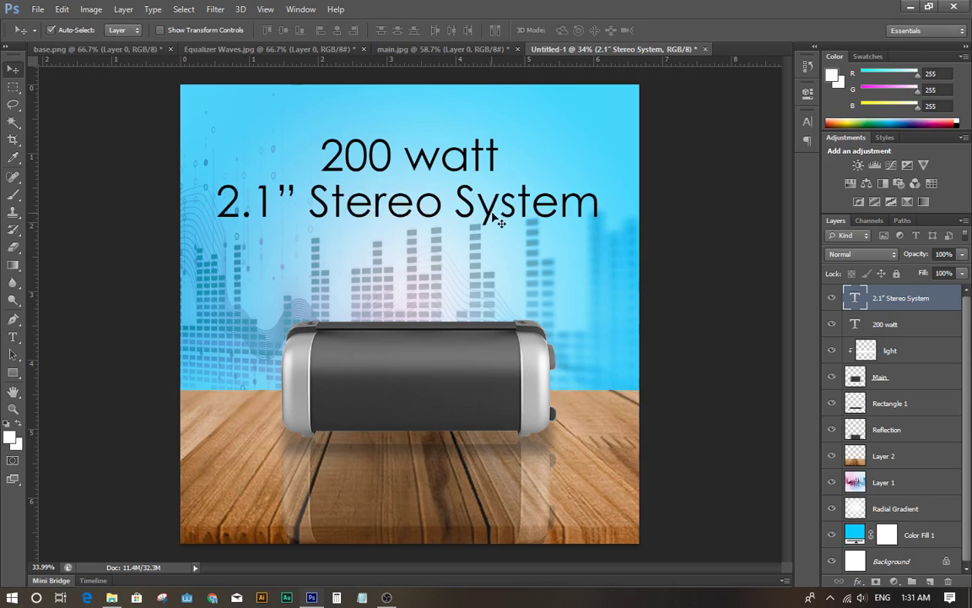
- Shift the "2.1” Stereo System" line slightly lower and scale it proportionally to about 44%
{"action": "left_click_drag", "start_coordinate": [495, 217], "coordinate": [545, 227]}
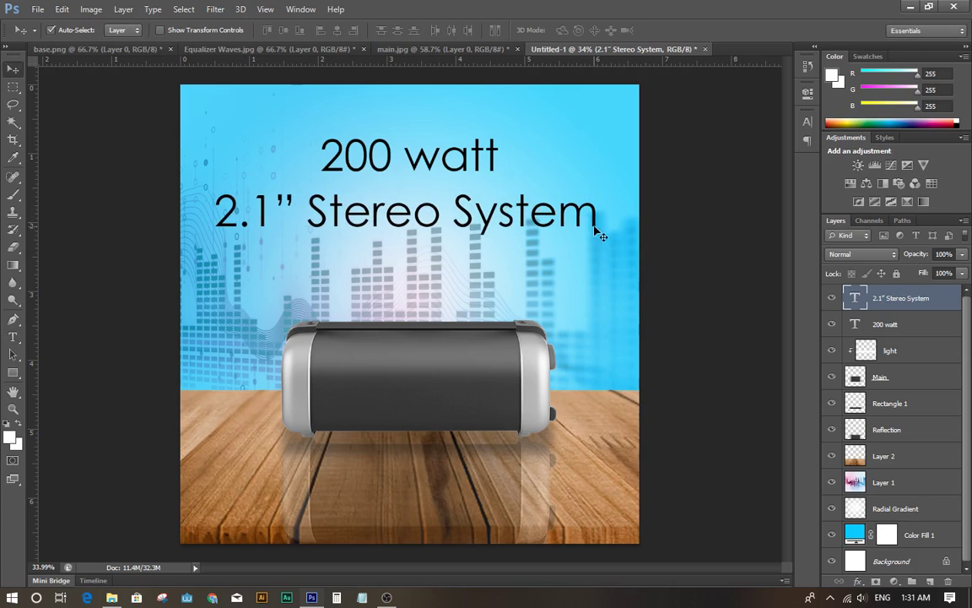
{"action": "key", "text": "ctrl+t"}
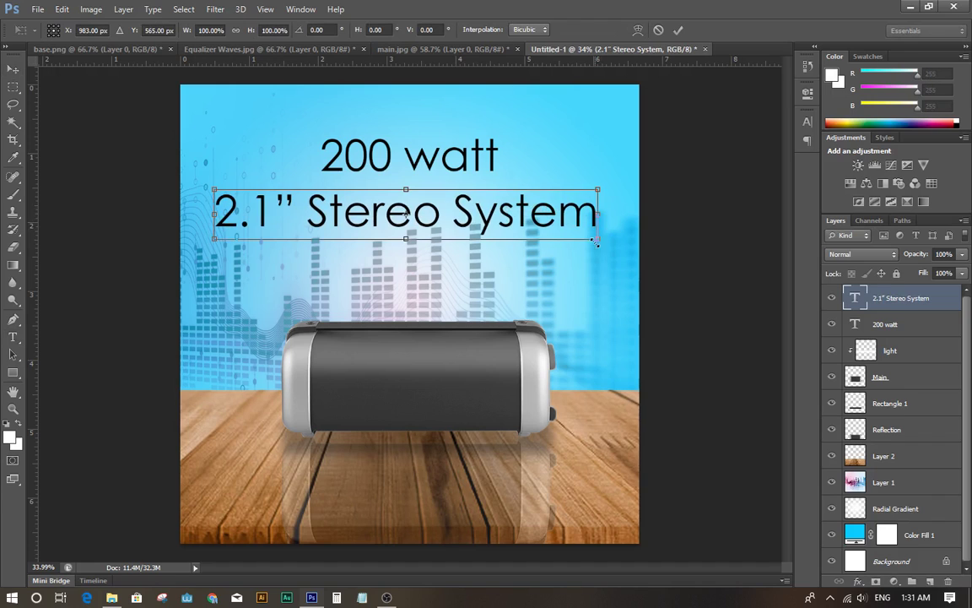
{"action": "left_click_drag", "start_coordinate": [597, 239], "coordinate": [491, 225]}
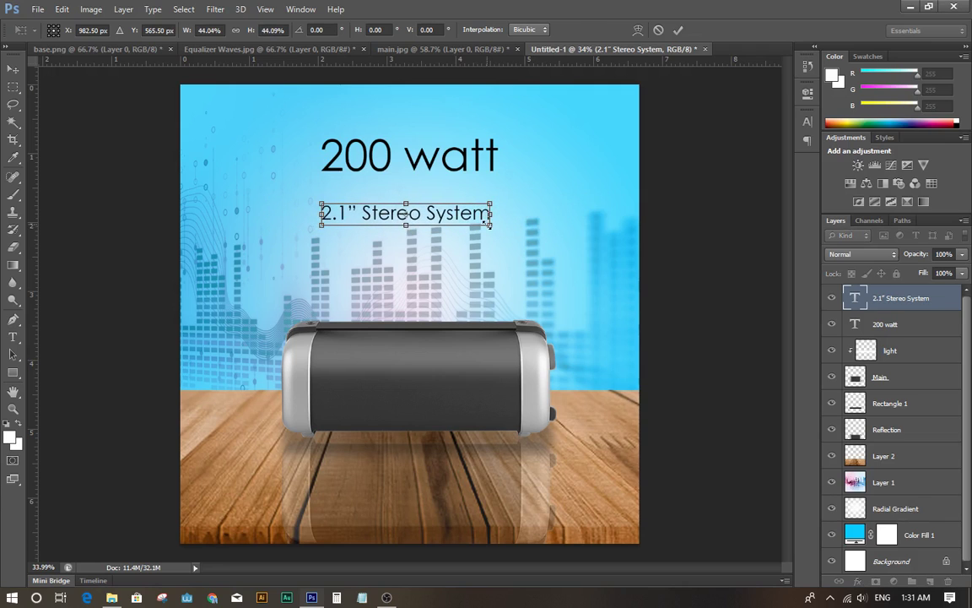
{"action": "key", "text": "Return"}
- Place "2.1” Stereo System" centred close beneath "200 watt", move both lines down together toward the speaker, and deselect them
{"action": "left_click_drag", "start_coordinate": [418, 223], "coordinate": [438, 201]}
{"action": "left_click", "coordinate": [431, 171], "text": "shift"}
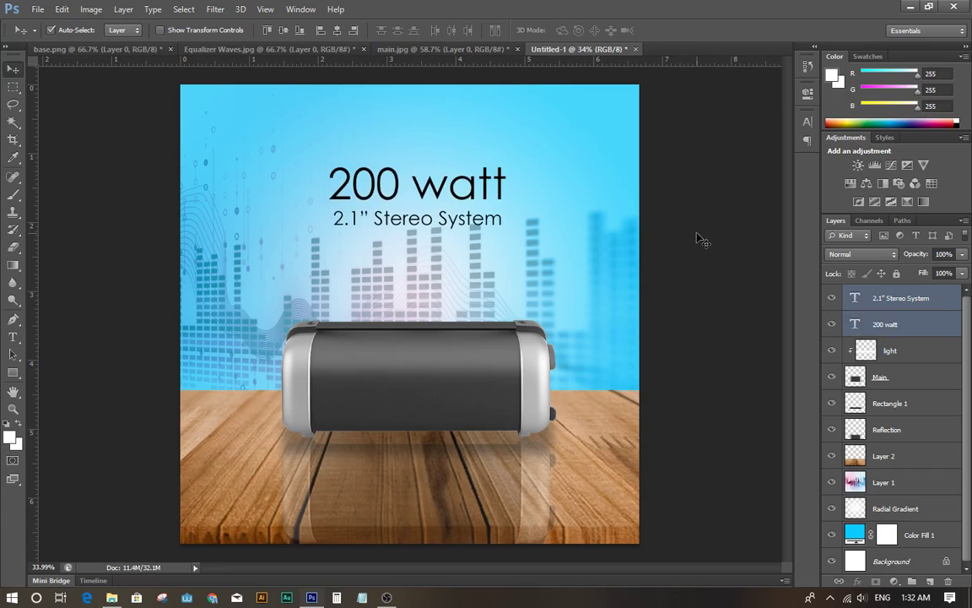
{"action": "left_click", "coordinate": [699, 238]}
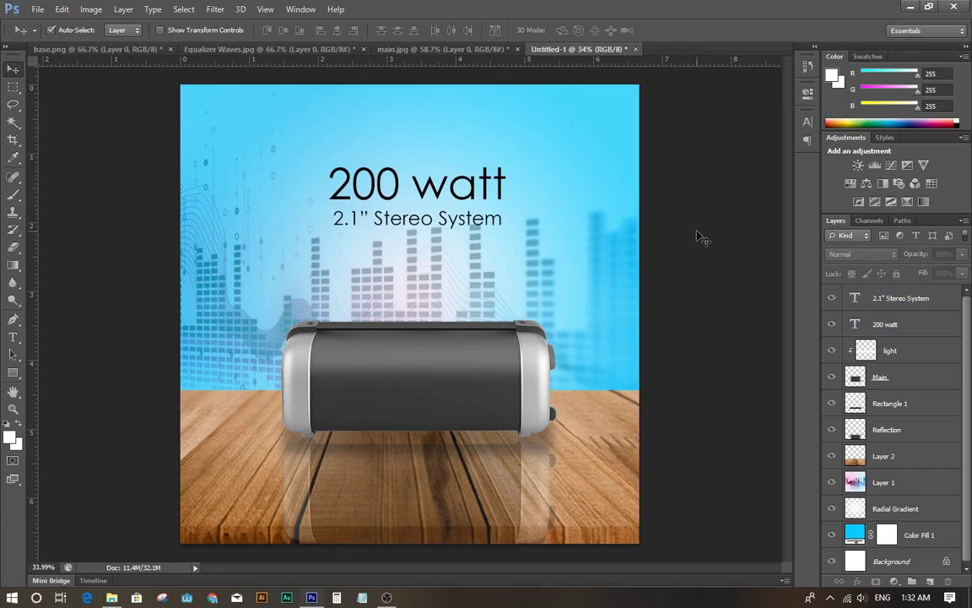